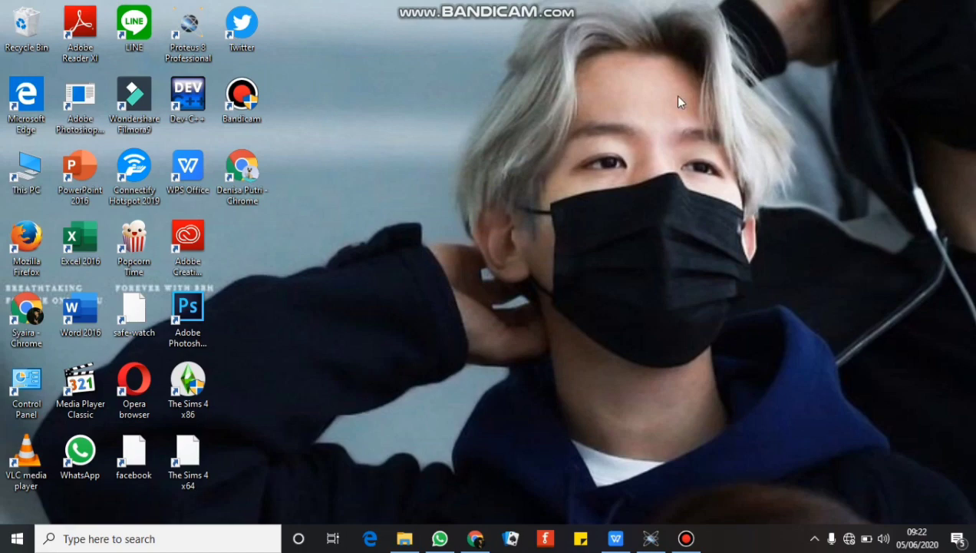
# Switch to Proteus and place a DC generator near the sheet's left edge with a ground terminal below it.
pyautogui.click(651, 538)
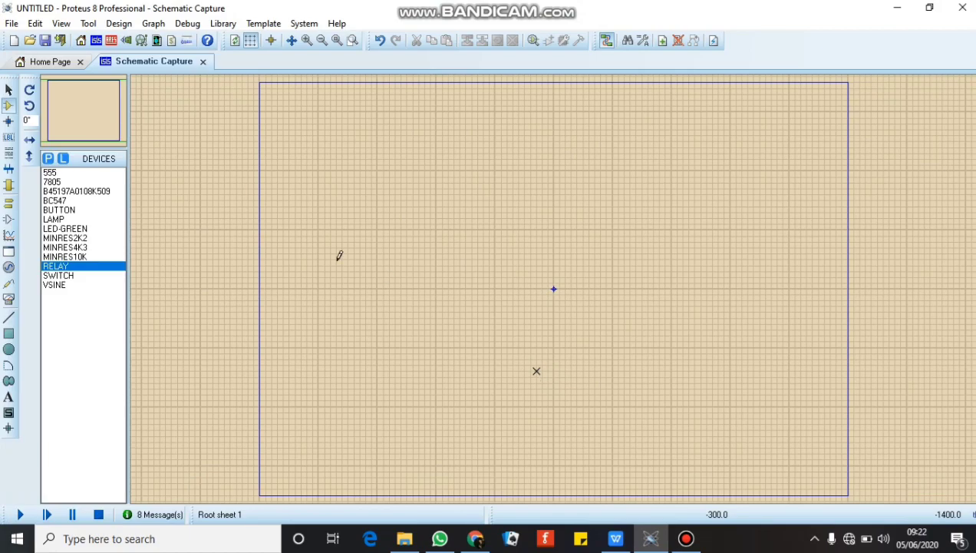
pyautogui.click(10, 267)
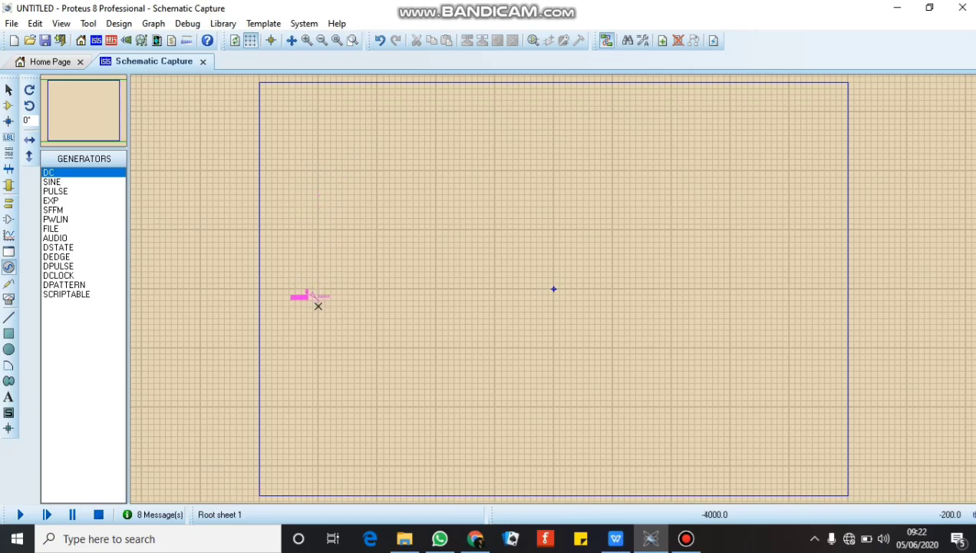
pyautogui.click(324, 299)
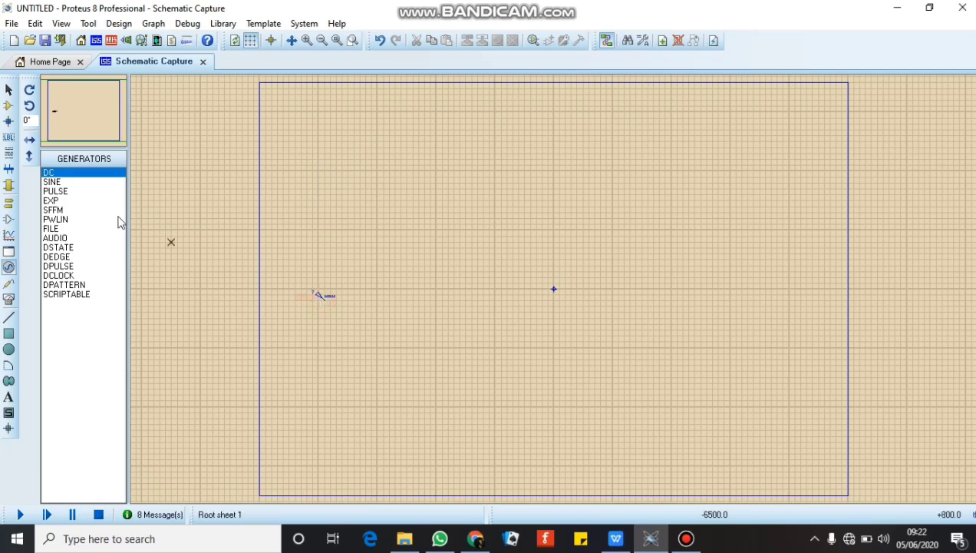
pyautogui.click(8, 204)
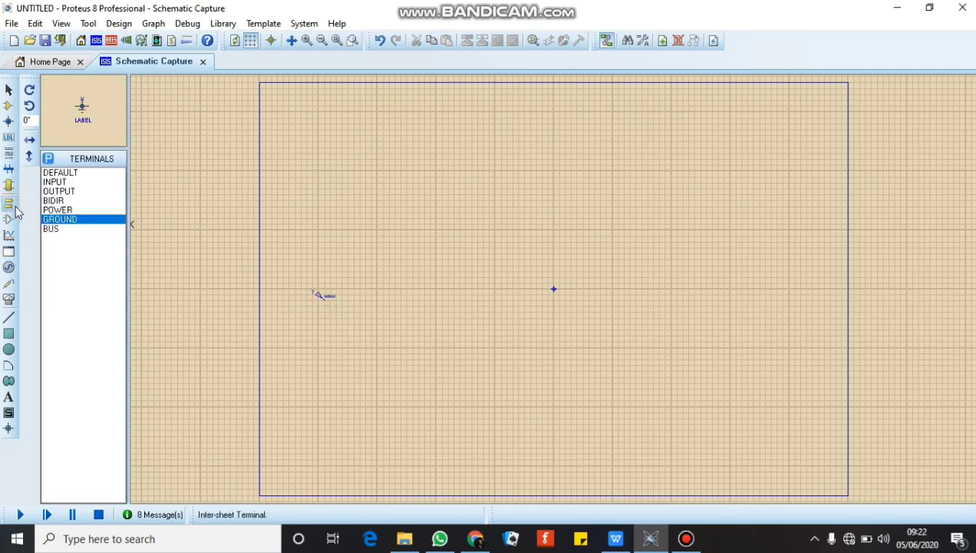
pyautogui.click(324, 454)
# Move the DC generator and the ground terminal together slightly to the left.
pyautogui.click(352, 40)
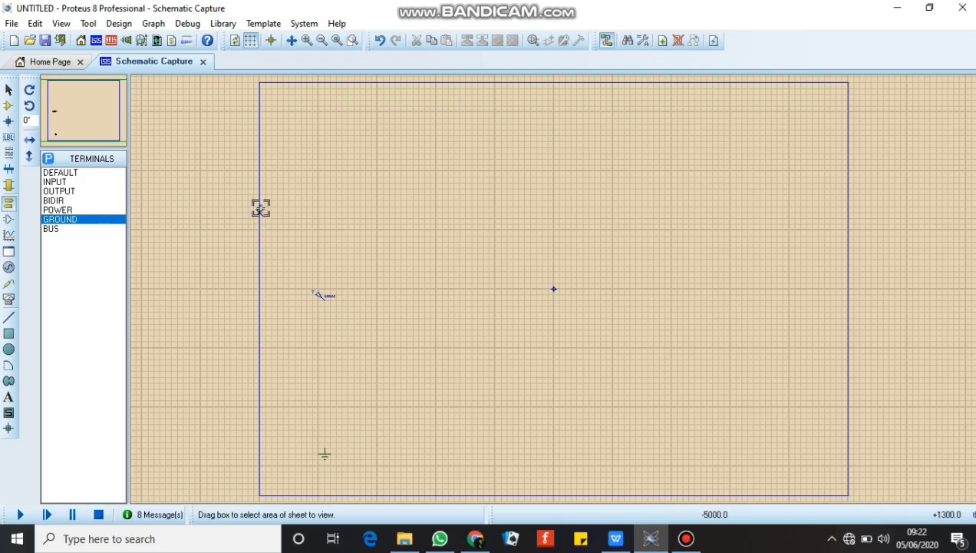
pyautogui.moveTo(262, 202); pyautogui.dragTo(847, 478)
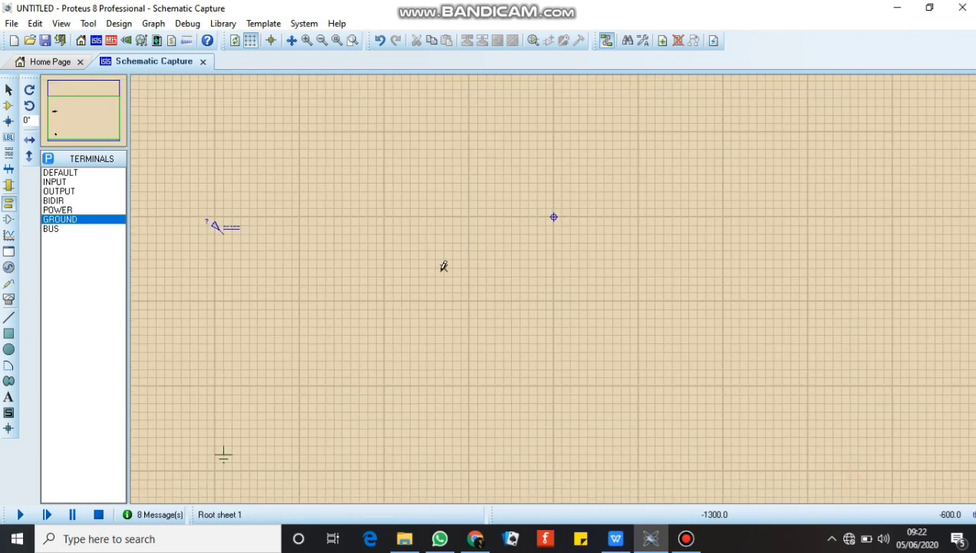
pyautogui.moveTo(182, 201); pyautogui.dragTo(274, 470)
pyautogui.rightClick(263, 449)
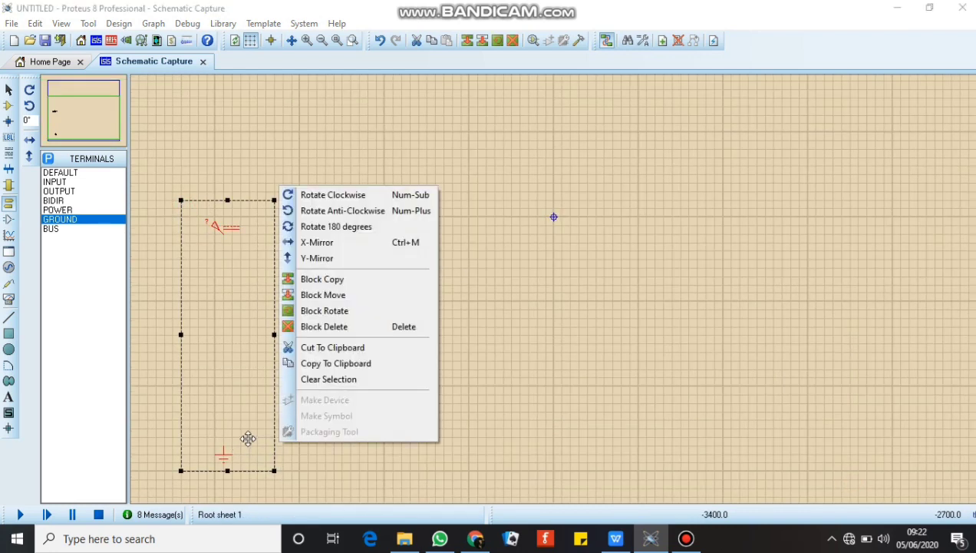
pyautogui.click(235, 438)
pyautogui.moveTo(235, 438); pyautogui.dragTo(216, 438)
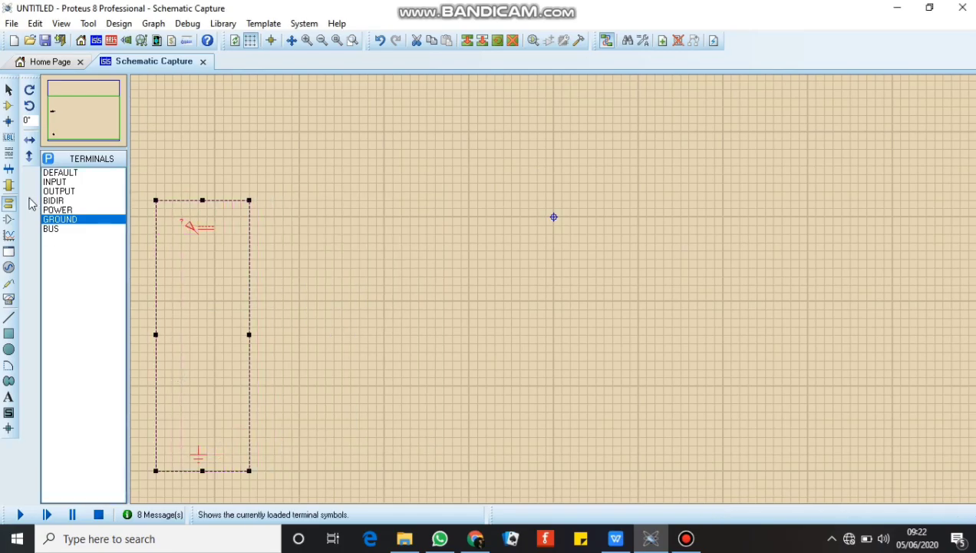
# Place a 7805 voltage regulator just right of the DC generator.
pyautogui.click(9, 105)
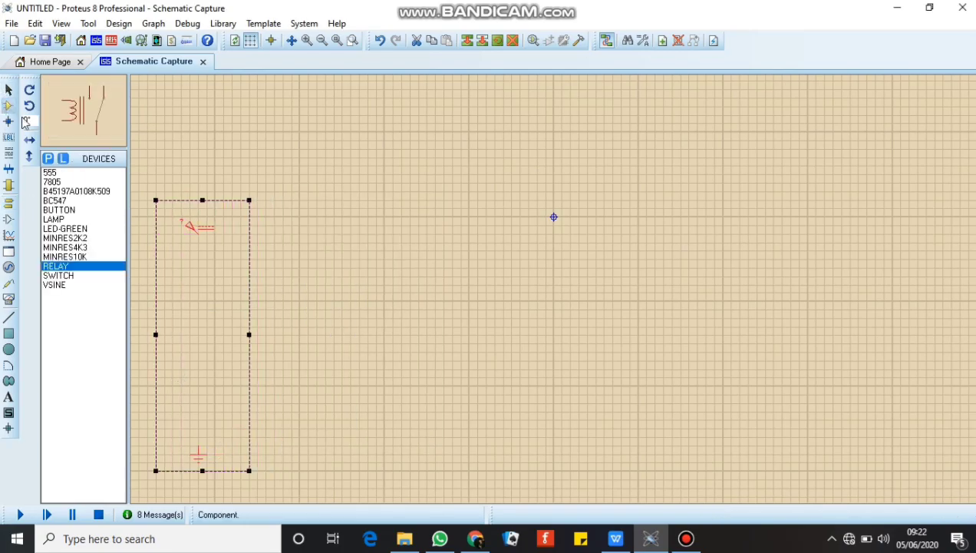
pyautogui.click(55, 182)
pyautogui.rightClick(55, 182)
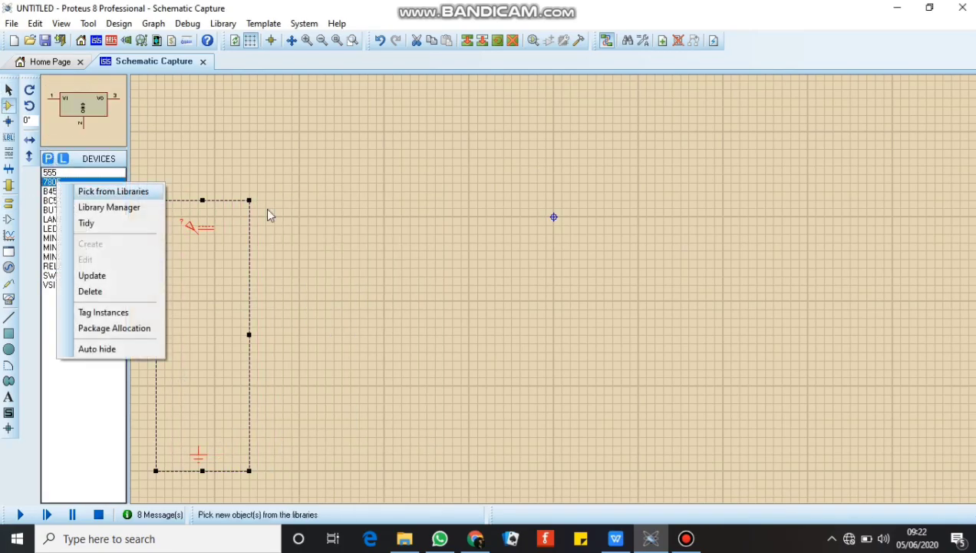
pyautogui.click(44, 182)
pyautogui.click(328, 188)
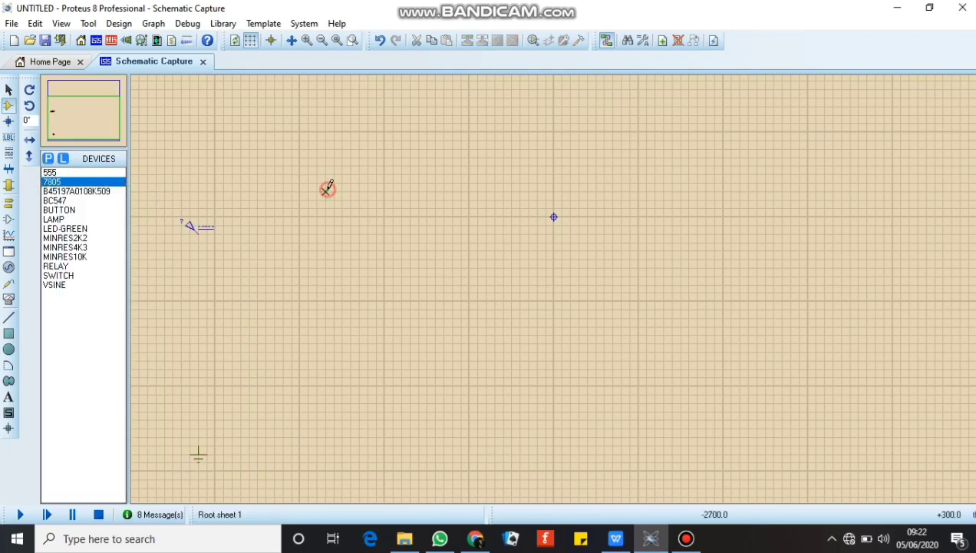
pyautogui.click(309, 265)
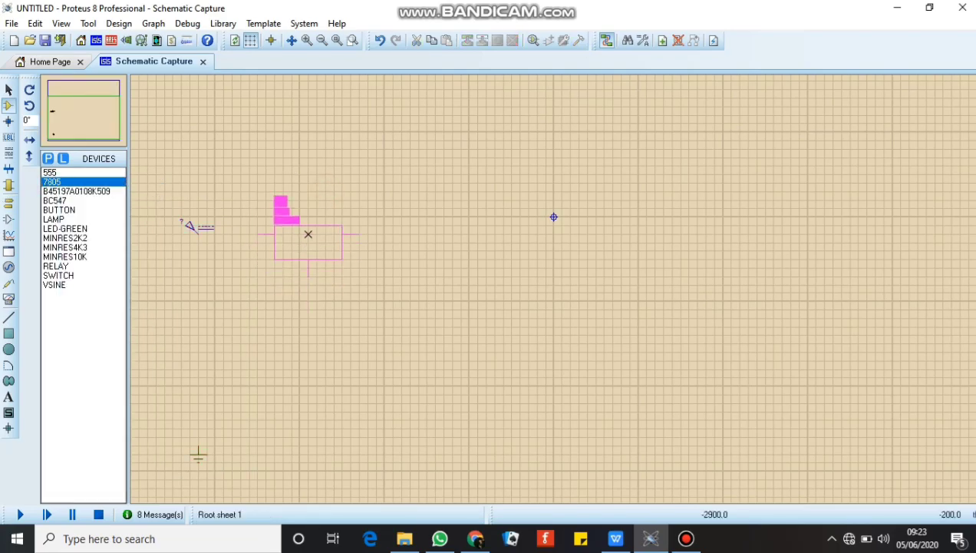
pyautogui.click(308, 234)
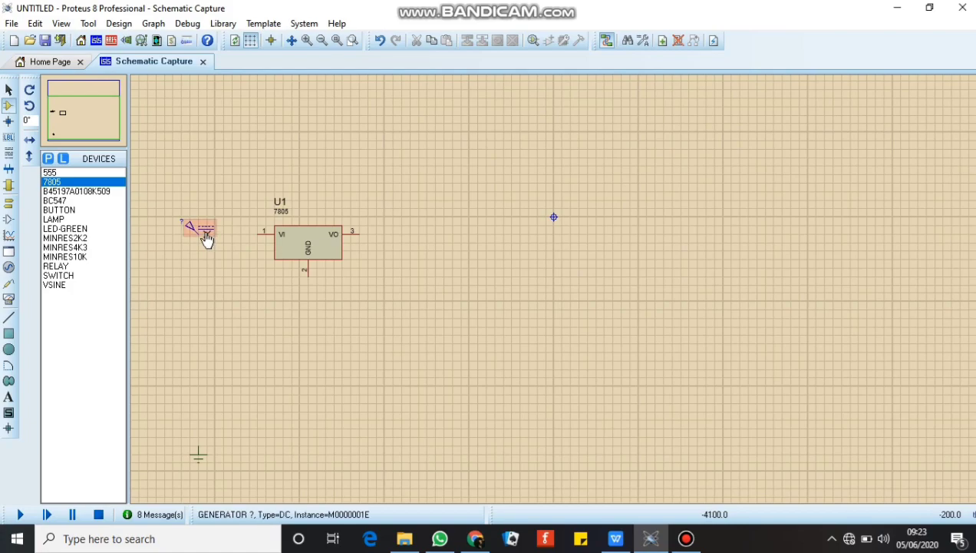
# Enter the supply voltage in the DC generator's properties.
pyautogui.click(206, 231)
pyautogui.click(206, 229)
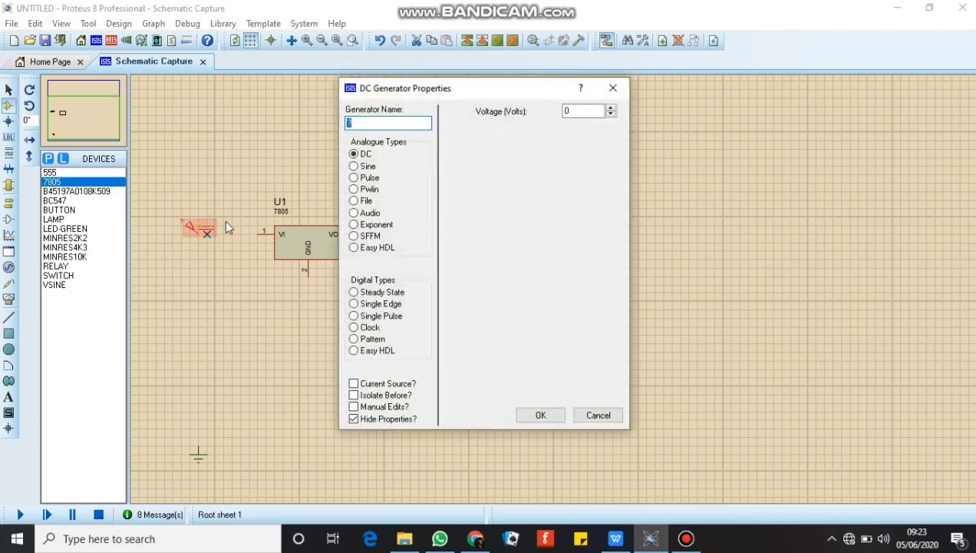
pyautogui.click(572, 112)
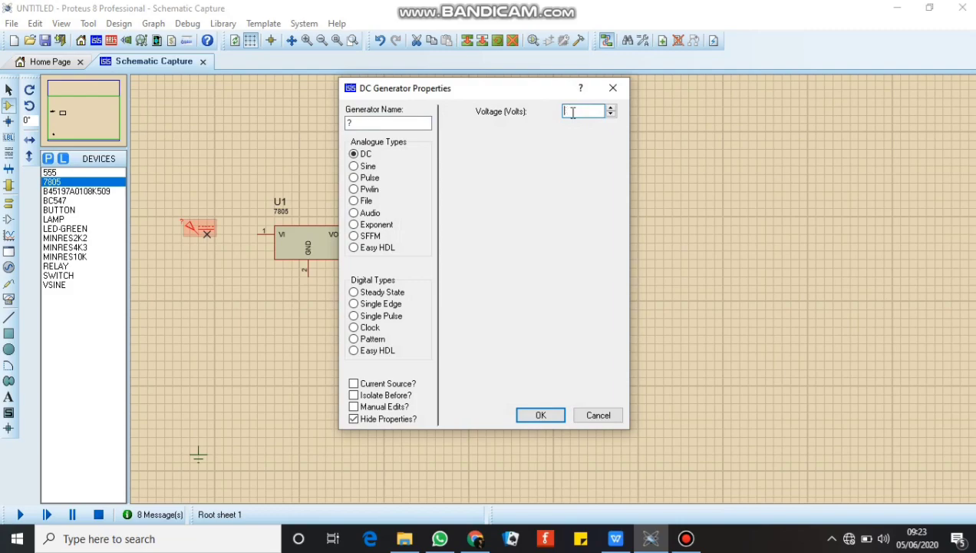
pyautogui.press('Return')
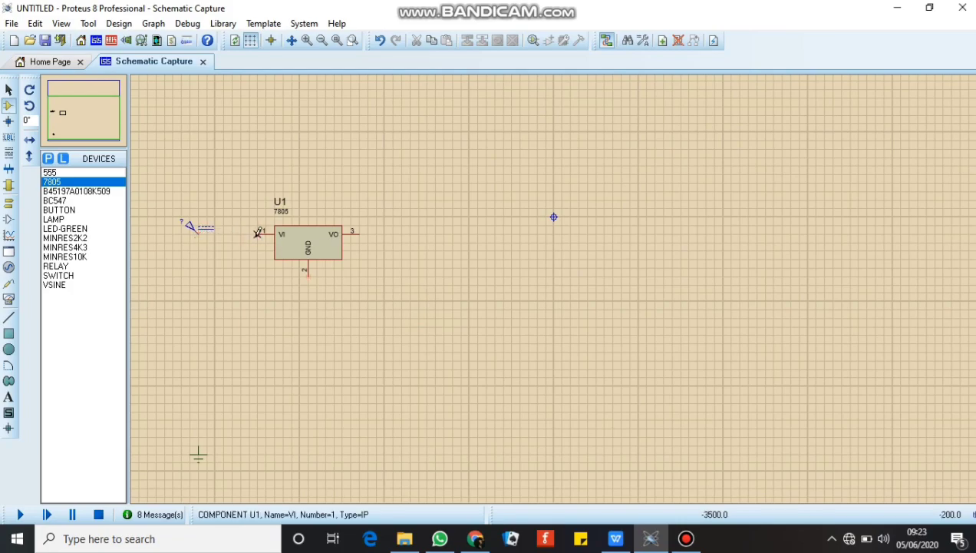
# Wire the 7805's VI pin to the DC generator and its GND pin to the ground terminal.
pyautogui.click(258, 233)
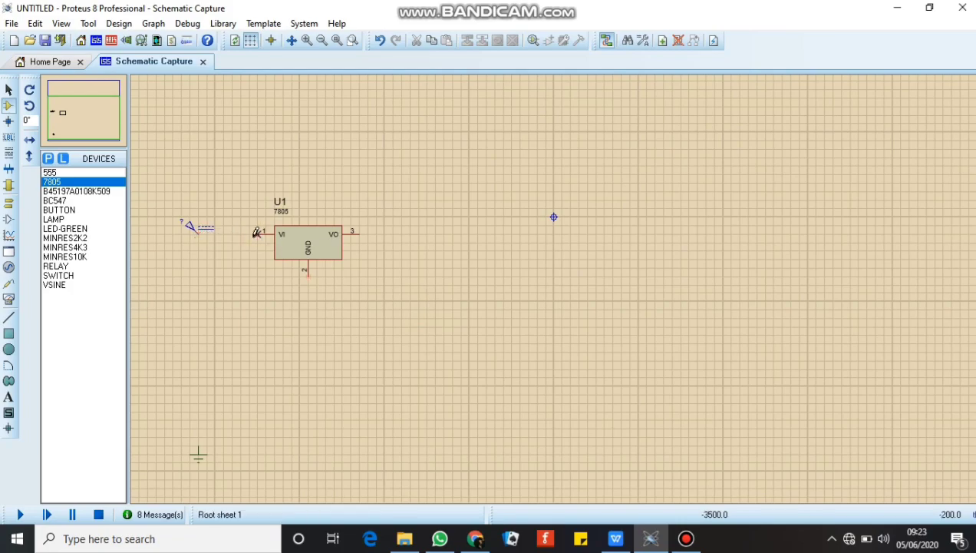
pyautogui.click(199, 232)
pyautogui.click(308, 274)
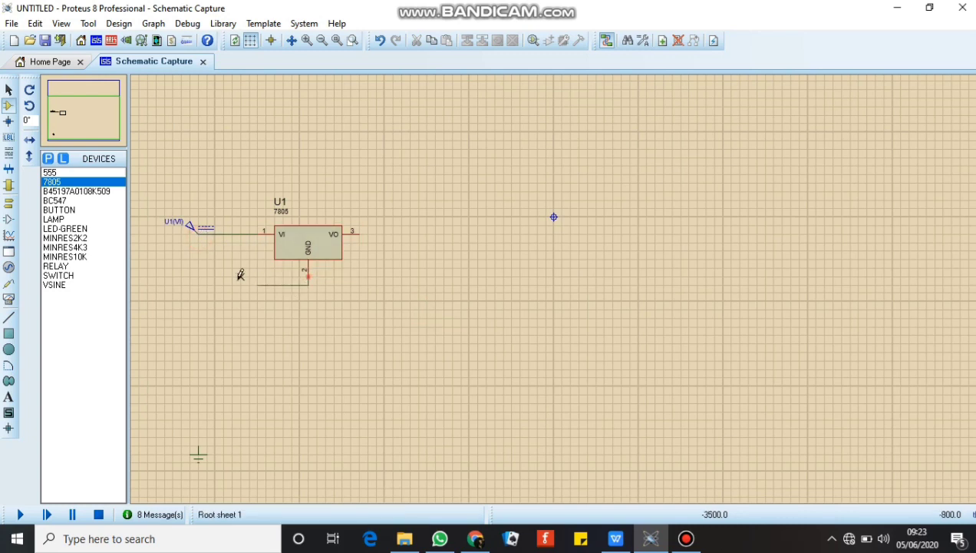
pyautogui.click(207, 285)
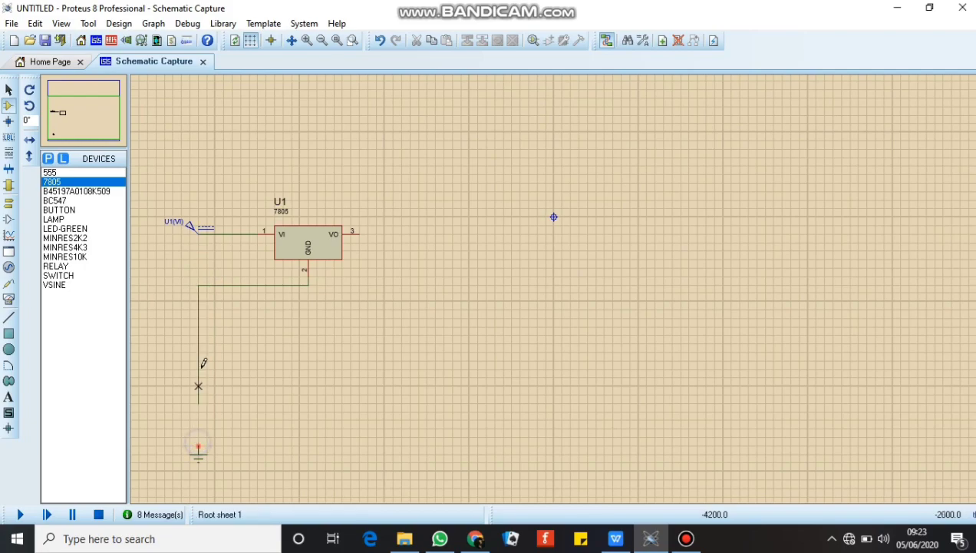
pyautogui.click(198, 444)
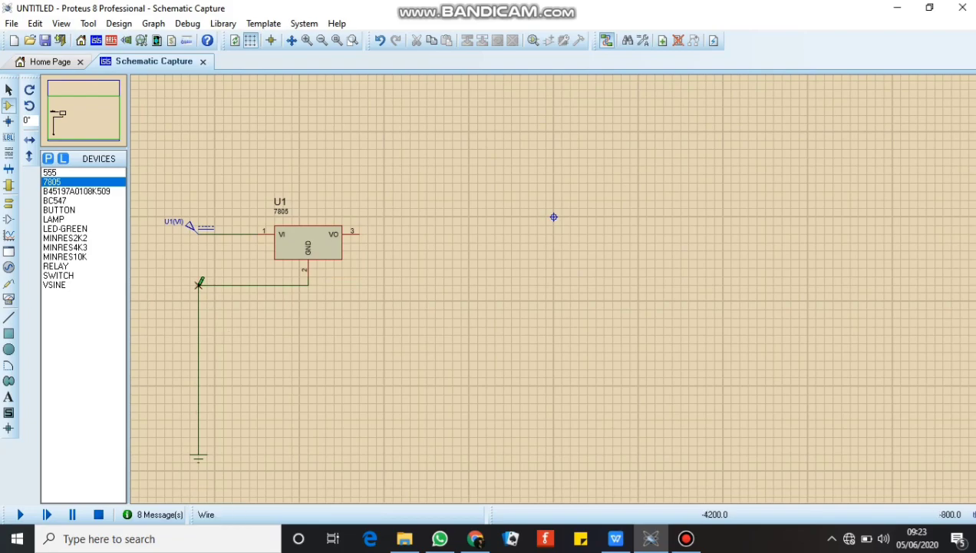
# Place a 555 timer below and right of the 7805 and wire its VCC and R pins to the regulator's VO output.
pyautogui.click(83, 172)
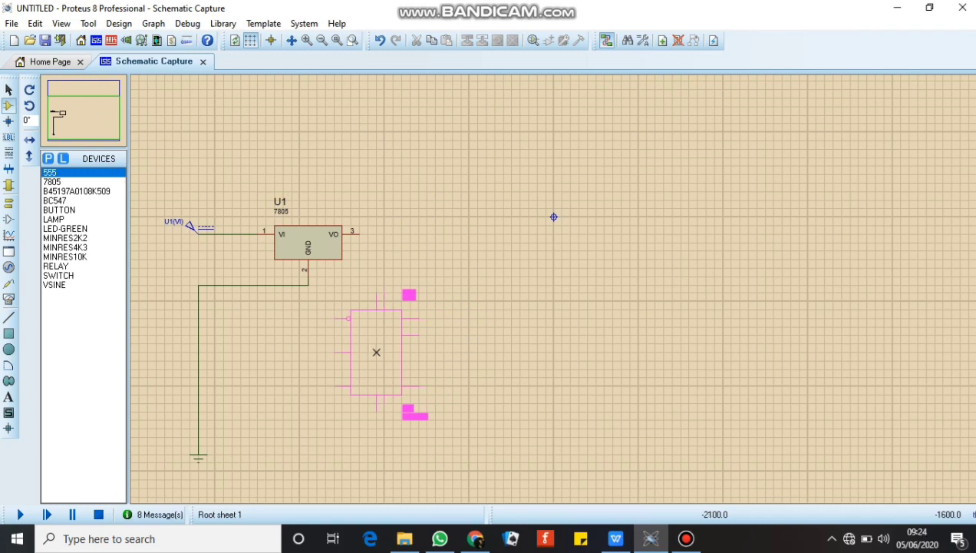
pyautogui.click(384, 359)
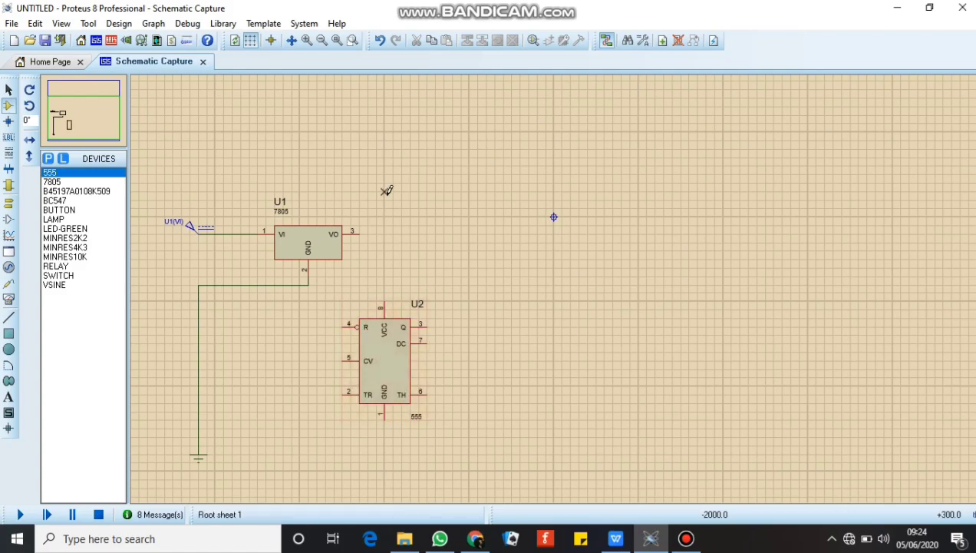
pyautogui.click(384, 301)
pyautogui.click(359, 232)
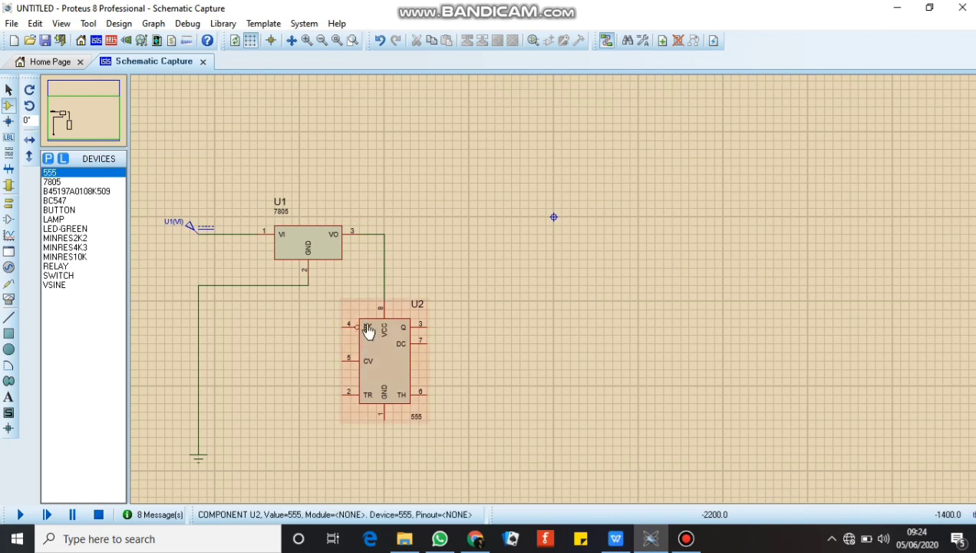
pyautogui.click(342, 323)
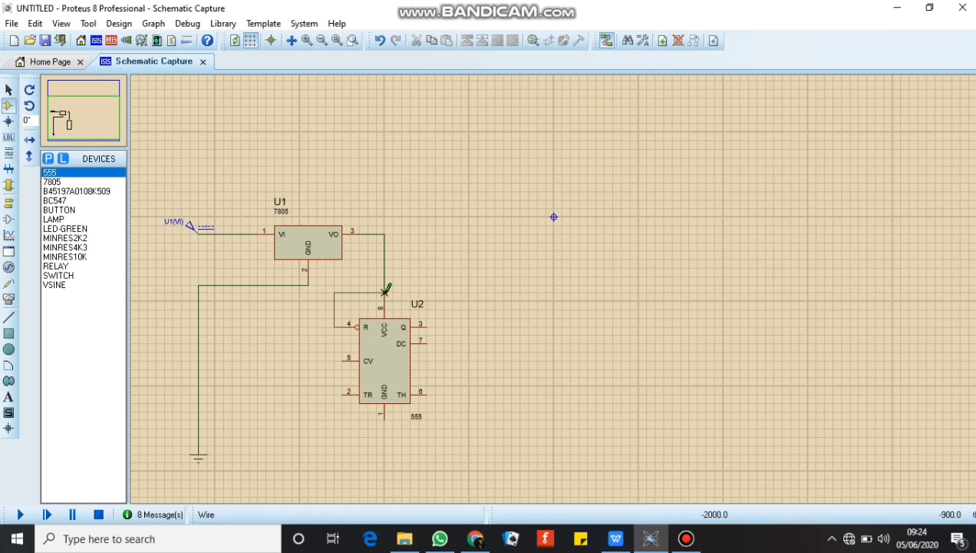
pyautogui.click(385, 292)
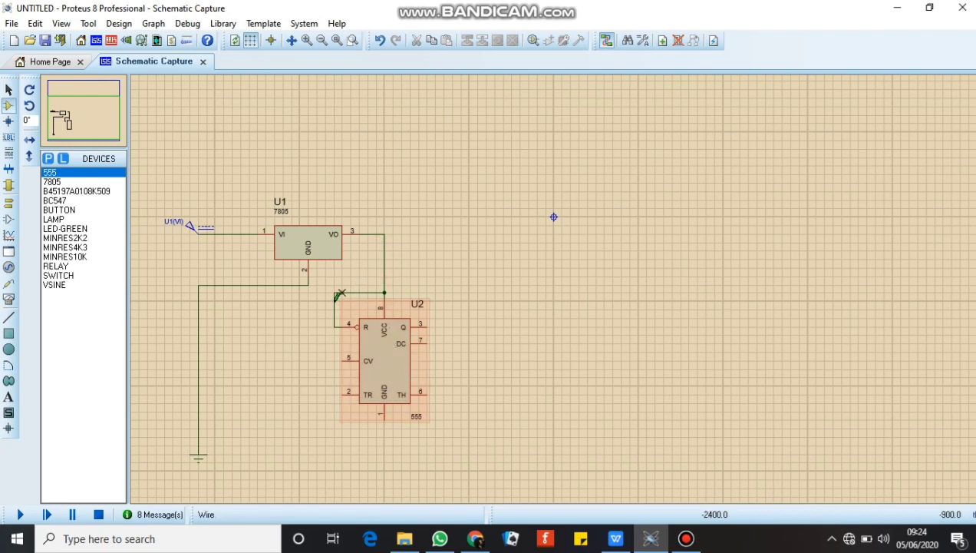
# Place a MINRES10K resistor between the ground wire and the 555 timer.
pyautogui.click(65, 256)
pyautogui.rightClick(263, 341)
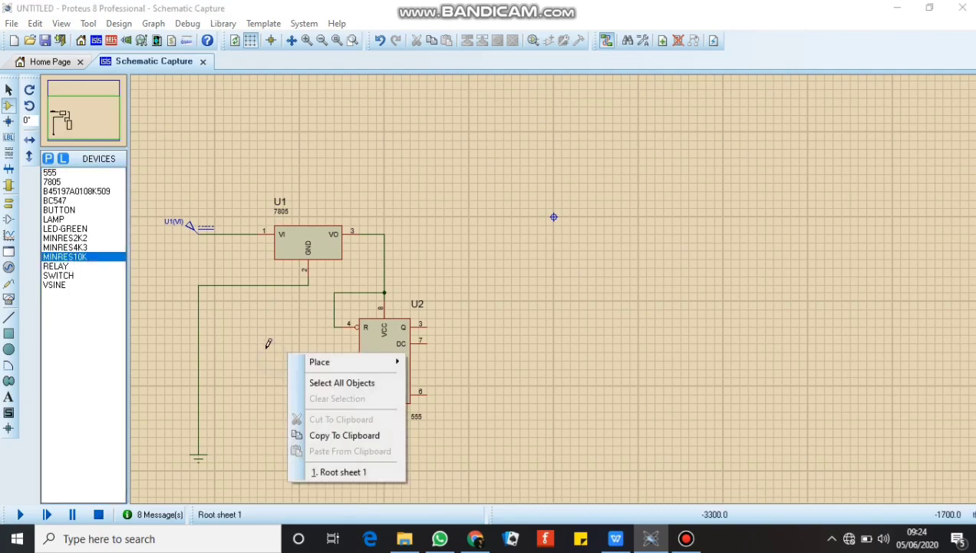
pyautogui.click(263, 341)
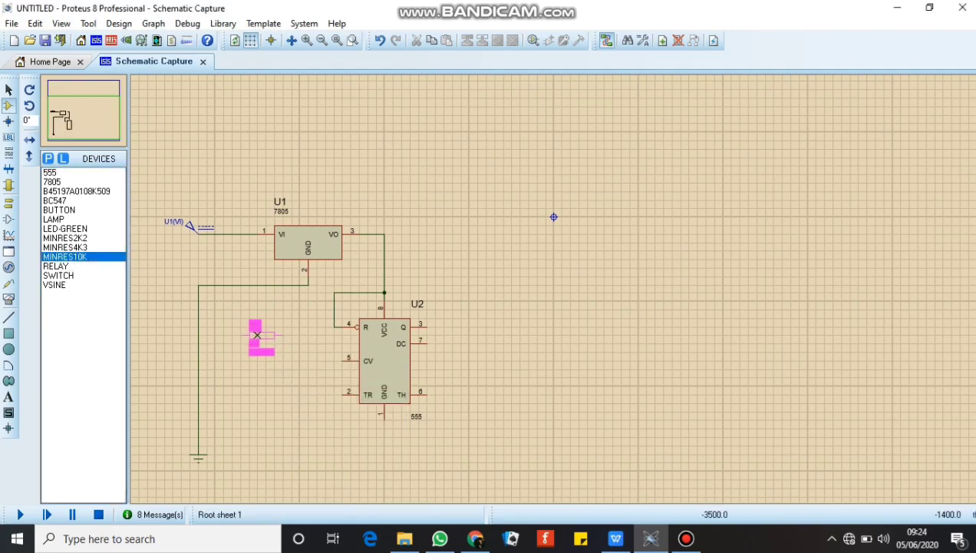
pyautogui.click(256, 343)
# Rotate the 10k resistor anti-clockwise to stand vertically and move it slightly down and left.
pyautogui.moveTo(249, 317); pyautogui.dragTo(290, 358)
pyautogui.rightClick(284, 354)
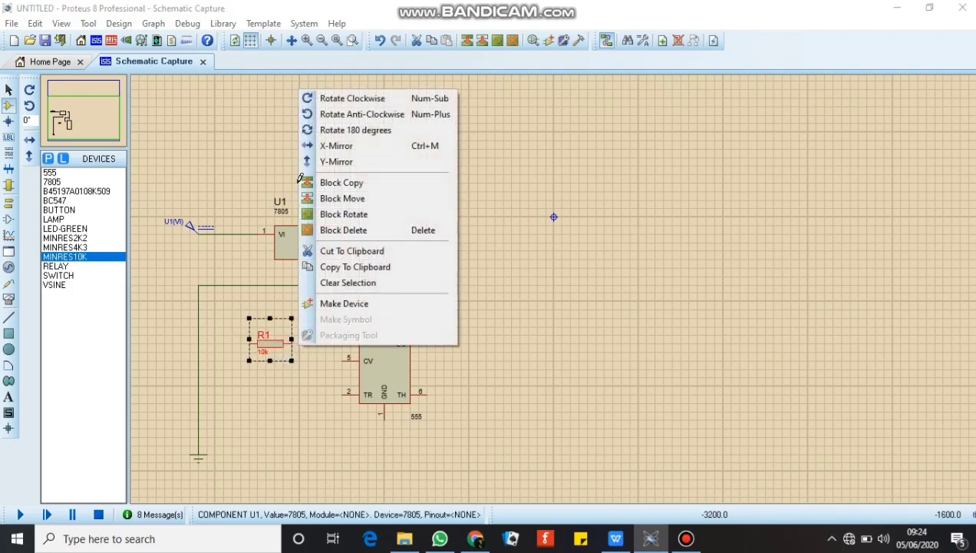
pyautogui.click(321, 112)
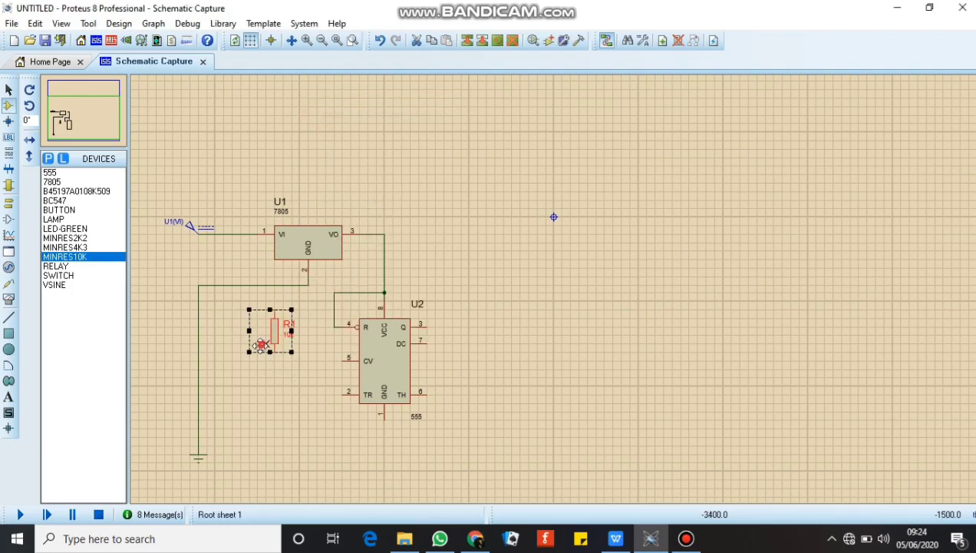
pyautogui.moveTo(260, 342)
pyautogui.mouseDown()
pyautogui.moveTo(249, 367)
pyautogui.moveTo(254, 359)
pyautogui.mouseUp()
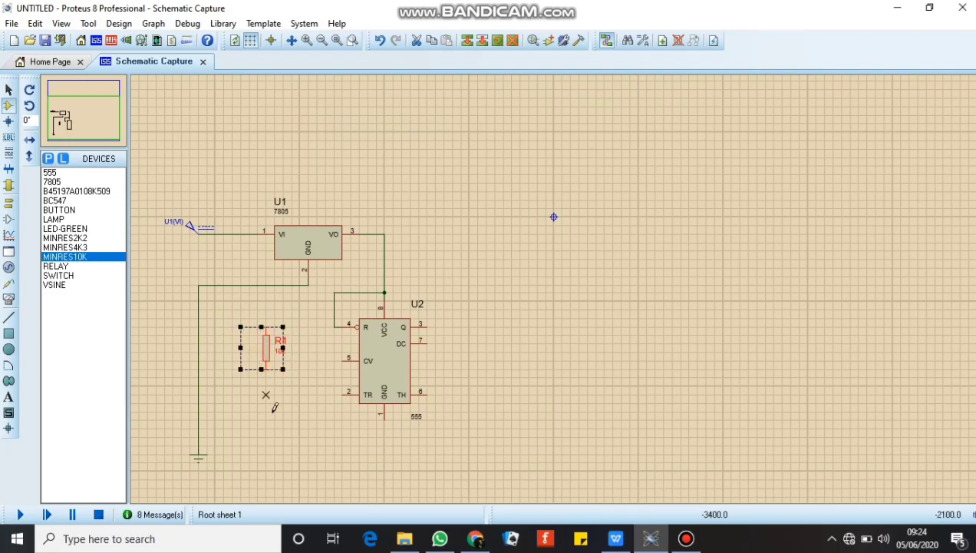
pyautogui.rightClick(303, 438)
pyautogui.click(289, 426)
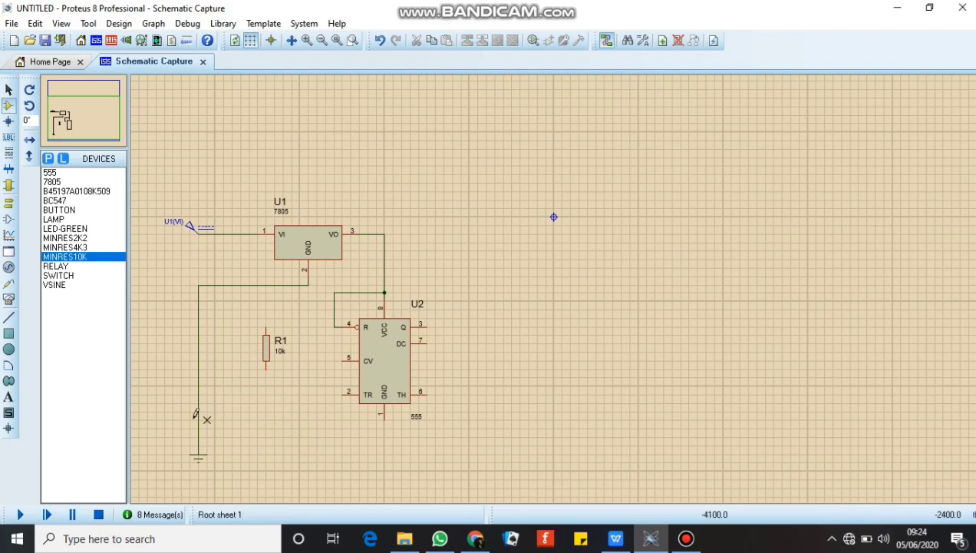
# Move the ground terminal lower on the sheet and shift resistor R1 slightly down and left.
pyautogui.moveTo(181, 437); pyautogui.dragTo(210, 488)
pyautogui.click(263, 445)
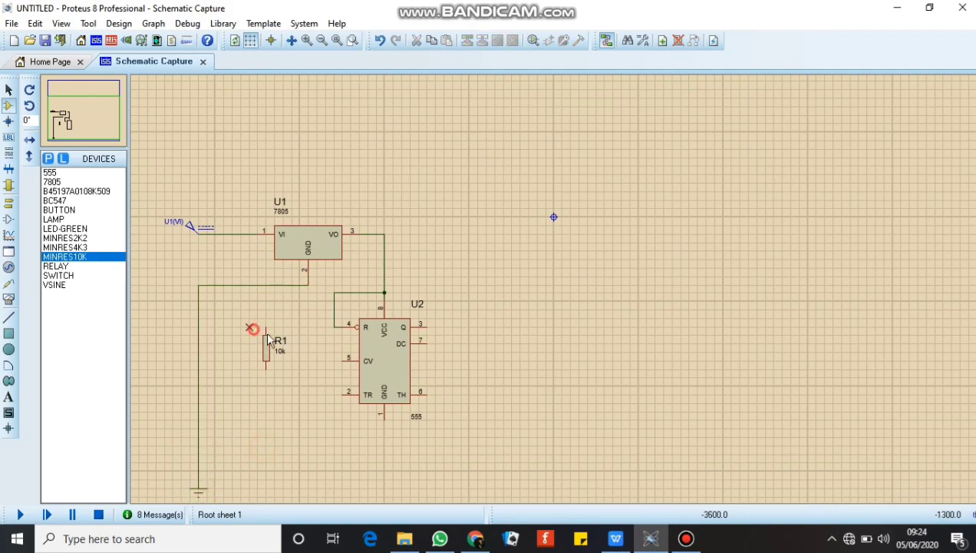
pyautogui.moveTo(251, 328); pyautogui.dragTo(266, 370)
pyautogui.rightClick(273, 416)
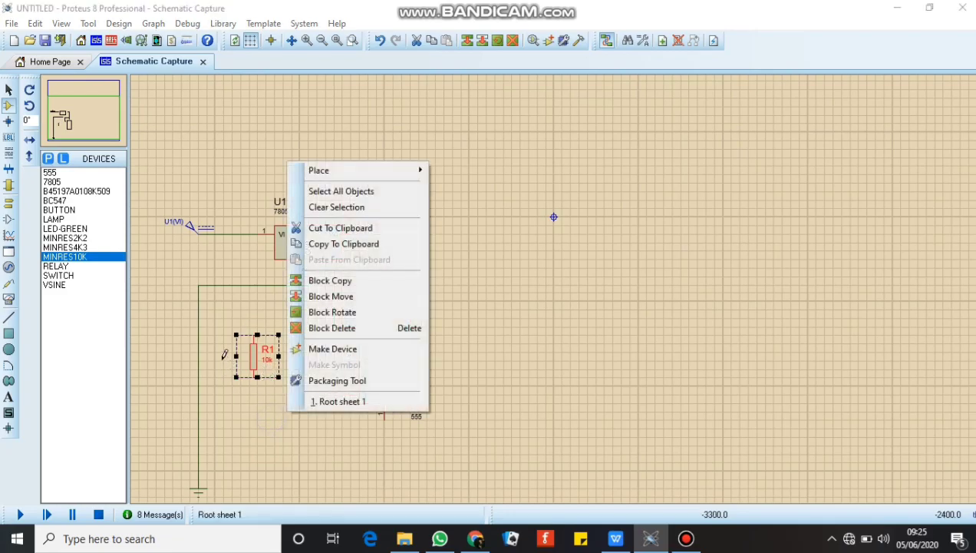
pyautogui.click(225, 354)
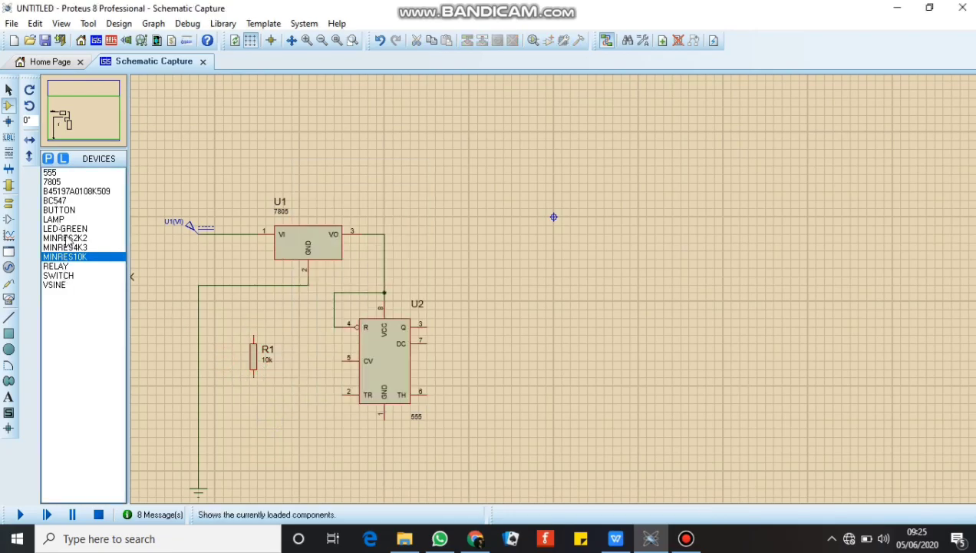
# Place a BUTTON below resistor R1 and shift it slightly up.
pyautogui.click(67, 210)
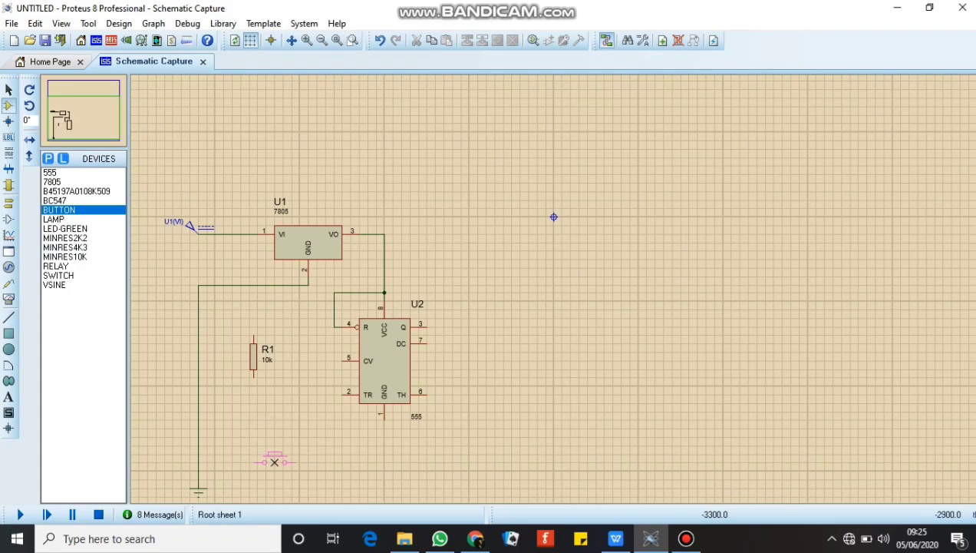
pyautogui.click(275, 462)
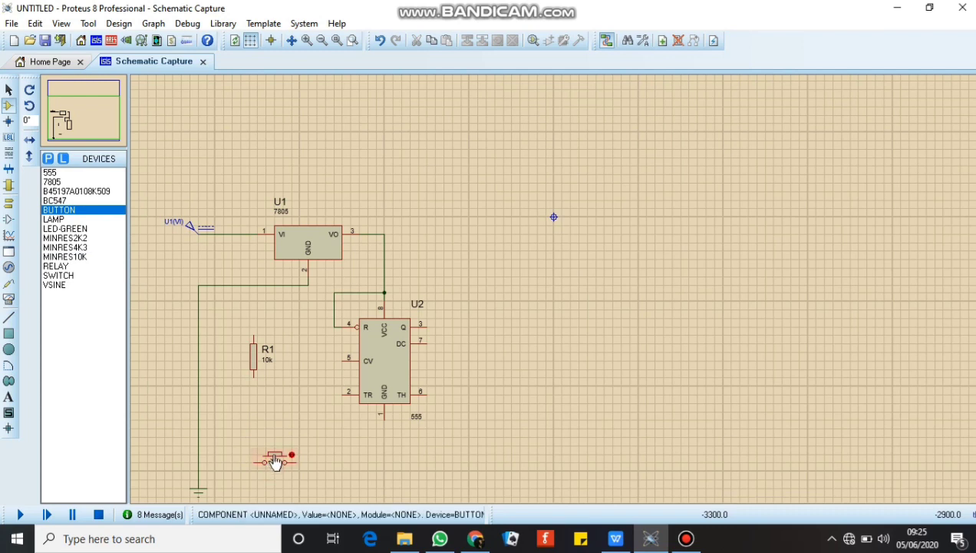
pyautogui.click(272, 461)
pyautogui.moveTo(250, 437); pyautogui.dragTo(300, 456)
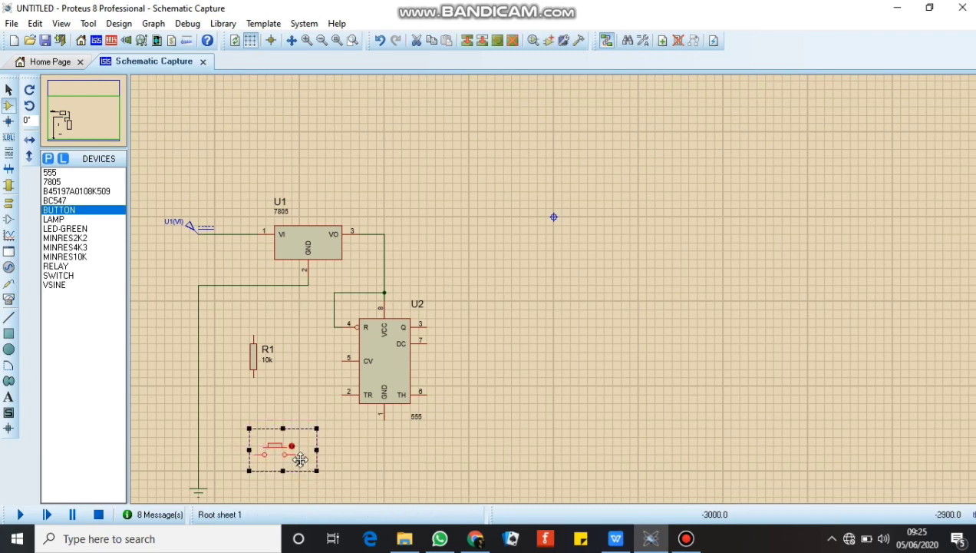
pyautogui.click(360, 485)
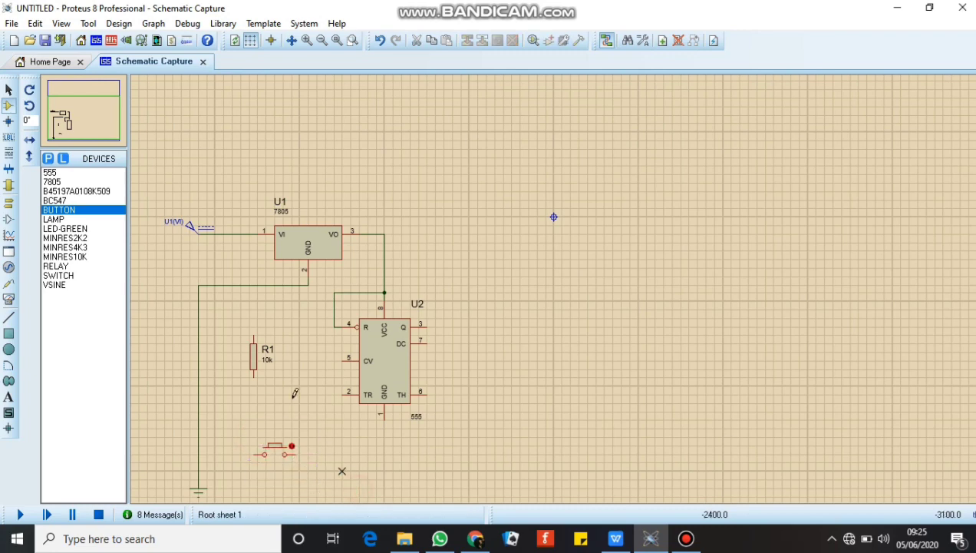
# Wire R1's upper end to the 555's R pin line and its lower end to the push button's near terminal.
pyautogui.click(254, 331)
pyautogui.click(334, 327)
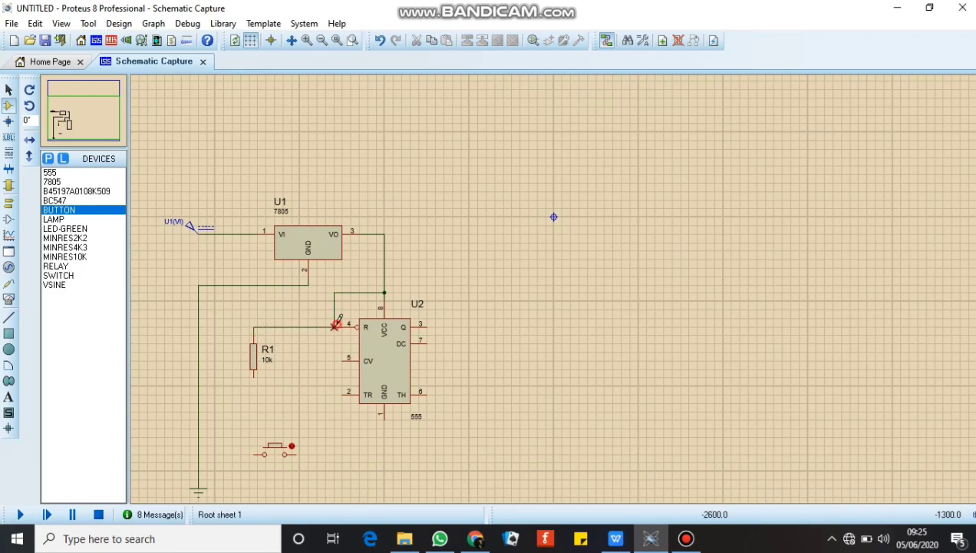
pyautogui.click(254, 379)
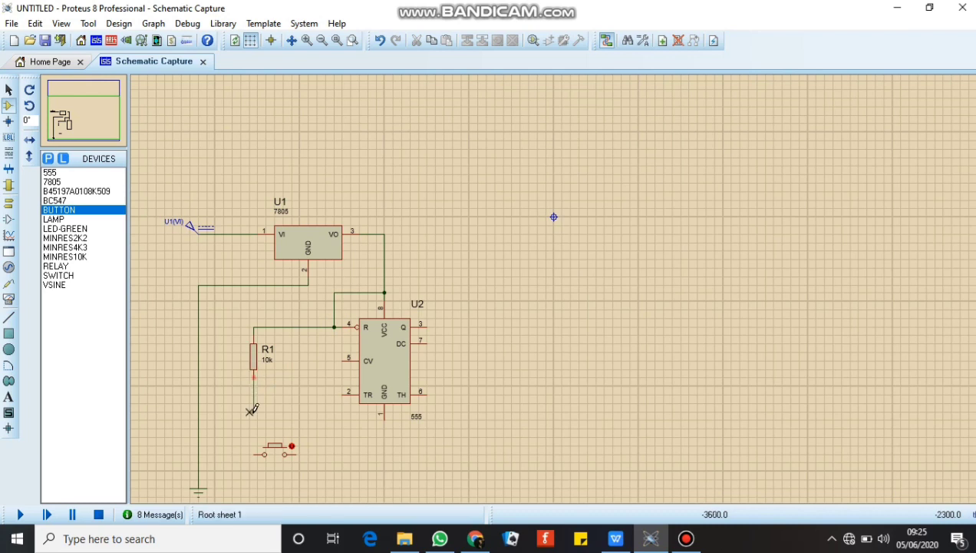
pyautogui.click(263, 454)
# Wire the 555's TR pin to the line between R1 and the push button.
pyautogui.click(343, 394)
pyautogui.click(346, 393)
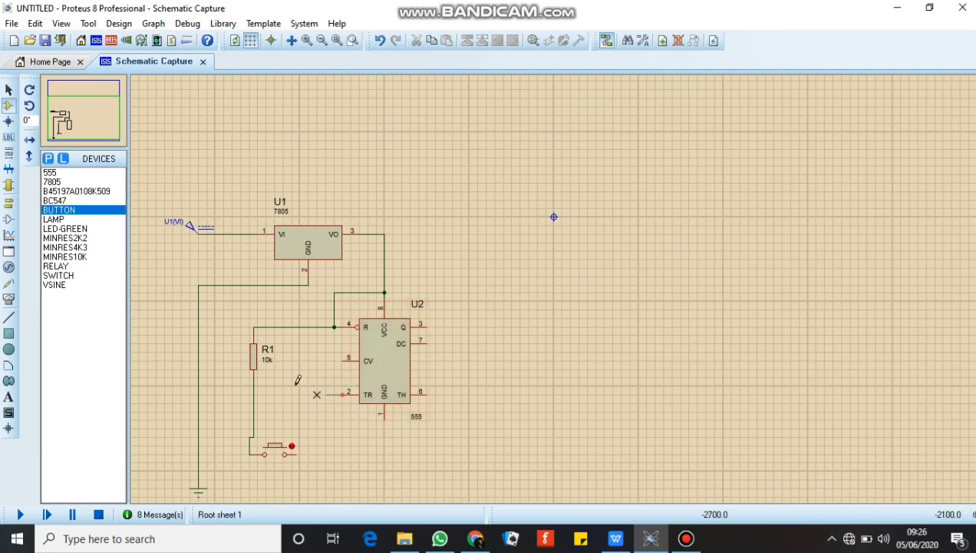
pyautogui.click(254, 385)
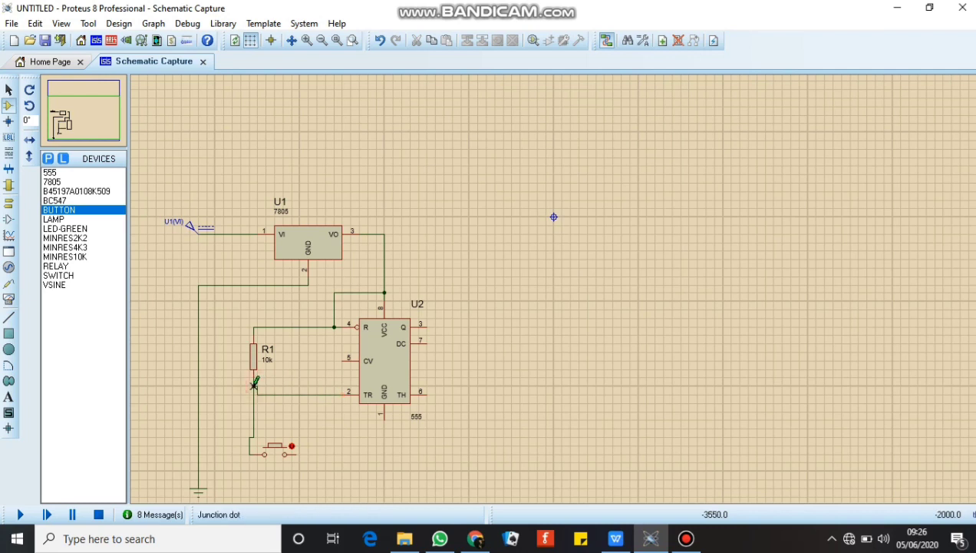
# Wire the push button's free terminal to the ground line and connect the 555's GND pin to that same terminal.
pyautogui.click(295, 454)
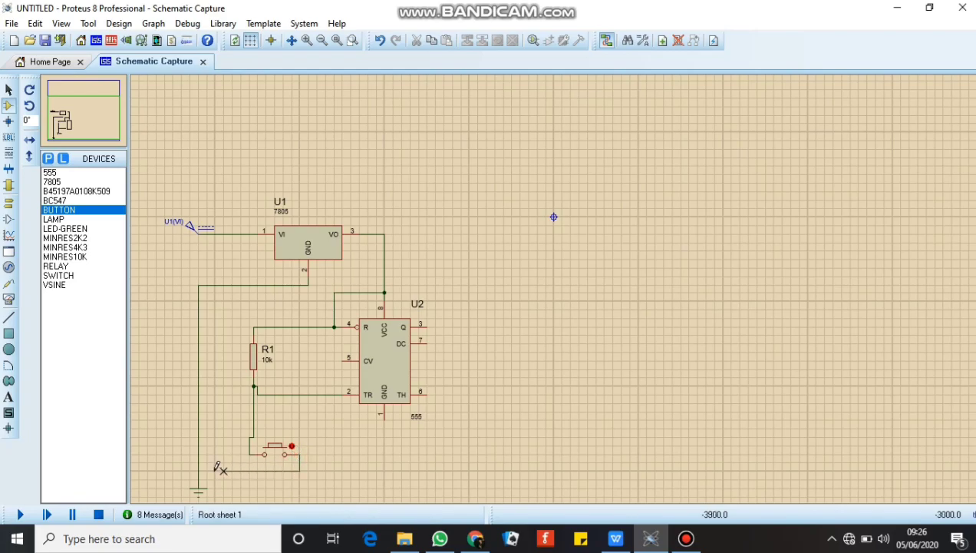
pyautogui.click(199, 469)
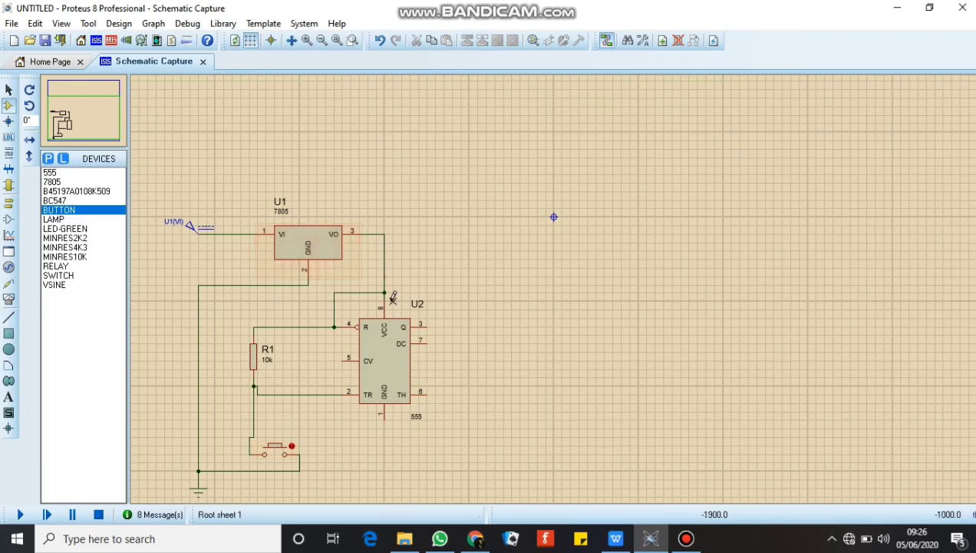
pyautogui.click(384, 417)
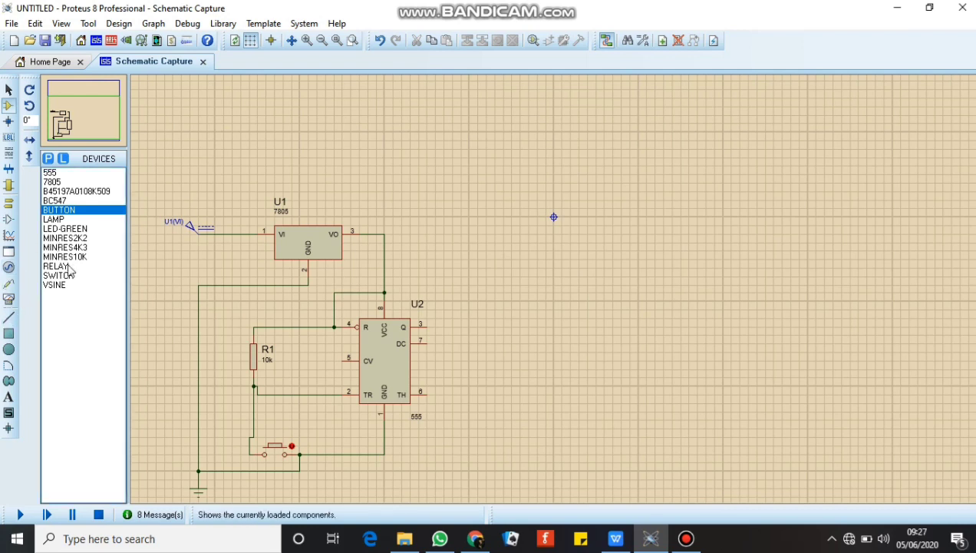
# Place the B45197A0108K509 capacitor to the right of the 555 timer and rotate it clockwise to stand vertically.
pyautogui.click(83, 190)
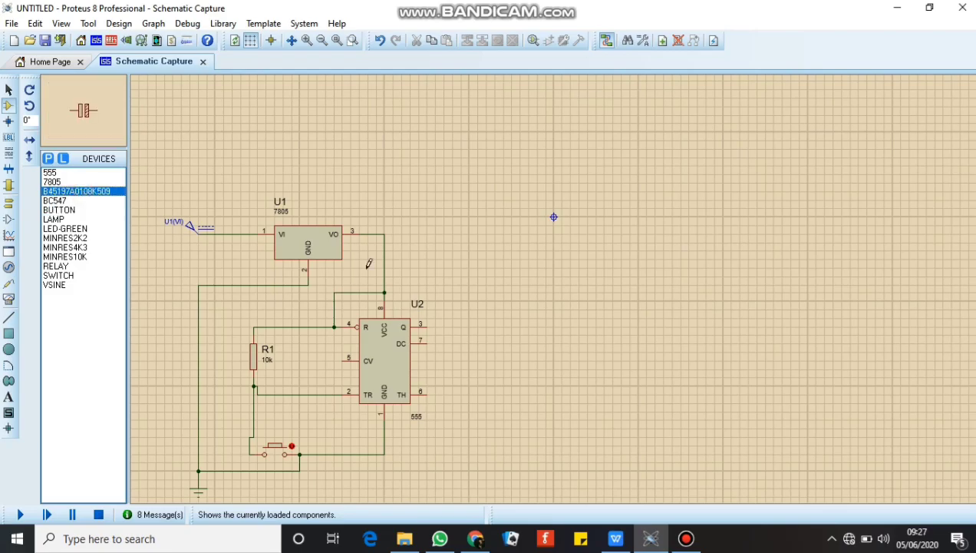
pyautogui.click(478, 378)
pyautogui.moveTo(452, 358); pyautogui.dragTo(503, 395)
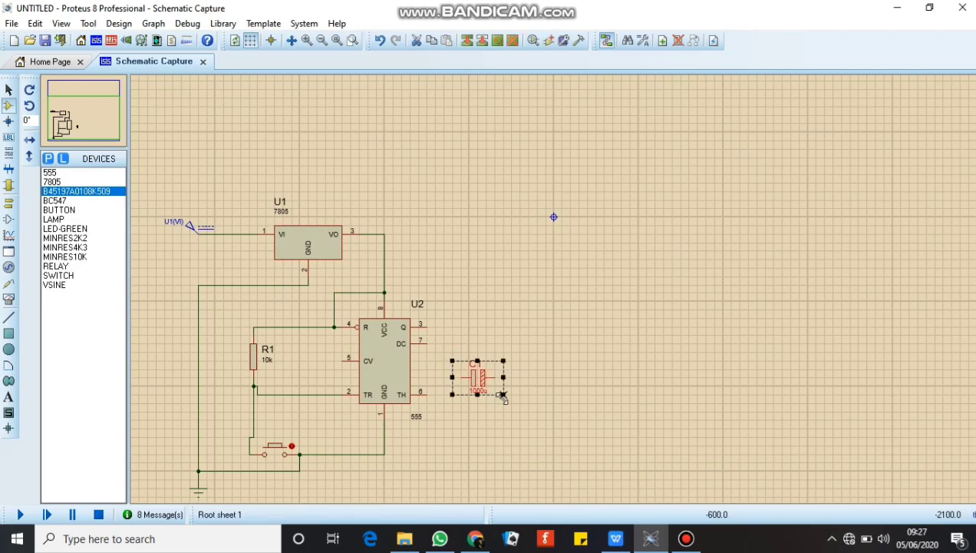
pyautogui.rightClick(501, 372)
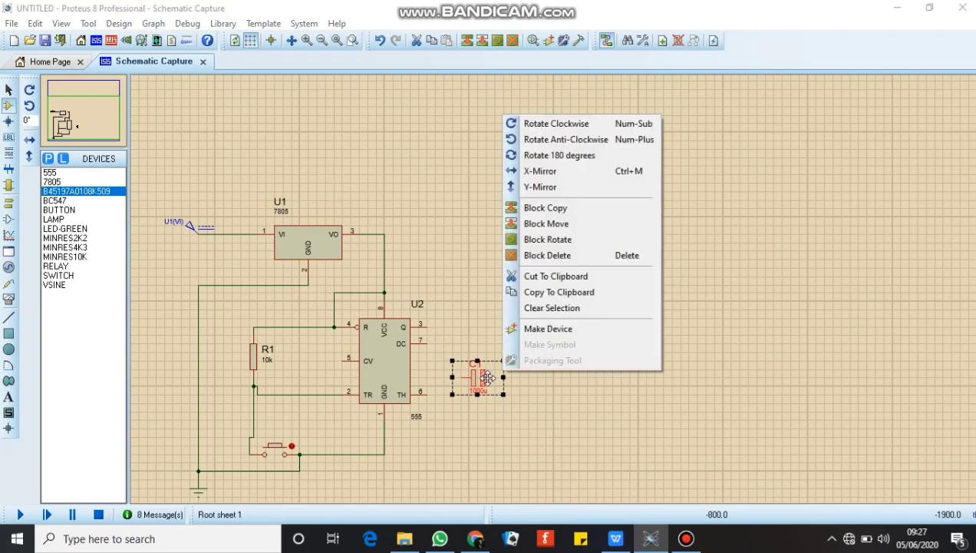
pyautogui.click(541, 124)
pyautogui.rightClick(535, 396)
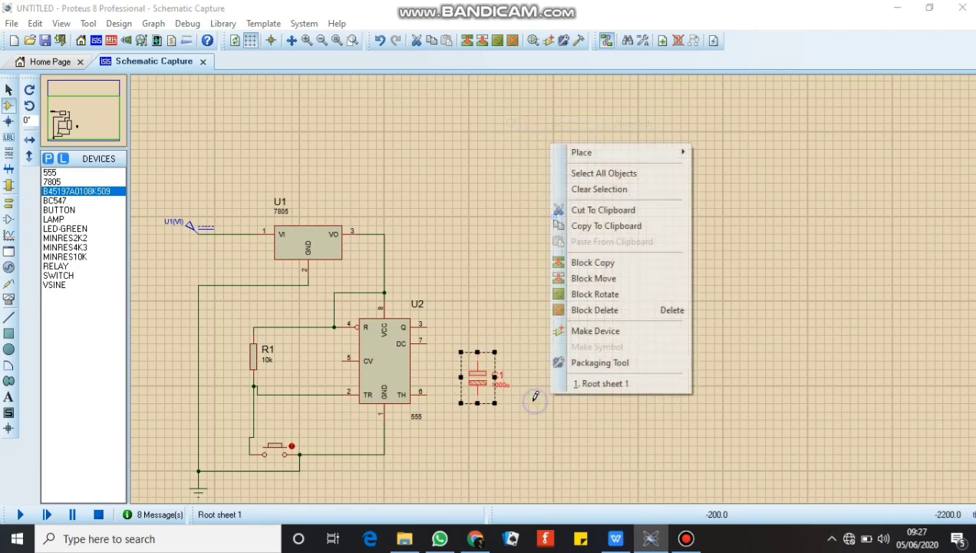
pyautogui.click(518, 399)
# Move capacitor C1 slightly down beside the 555's TH pin.
pyautogui.moveTo(468, 351); pyautogui.dragTo(507, 403)
pyautogui.moveTo(464, 357); pyautogui.dragTo(494, 404)
pyautogui.click(561, 354)
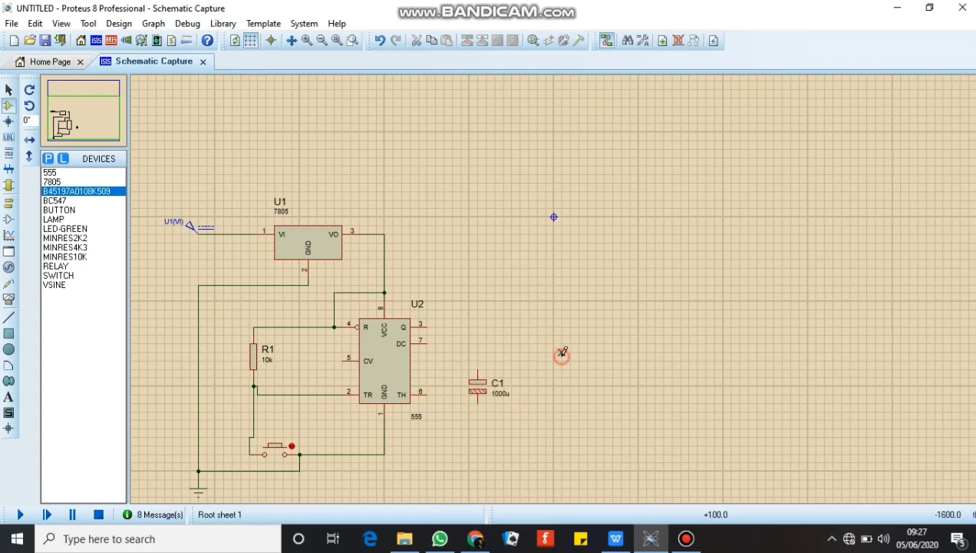
# Place a MINRES4K3 resistor above capacitor C1, level with the 555's Q pin.
pyautogui.click(82, 247)
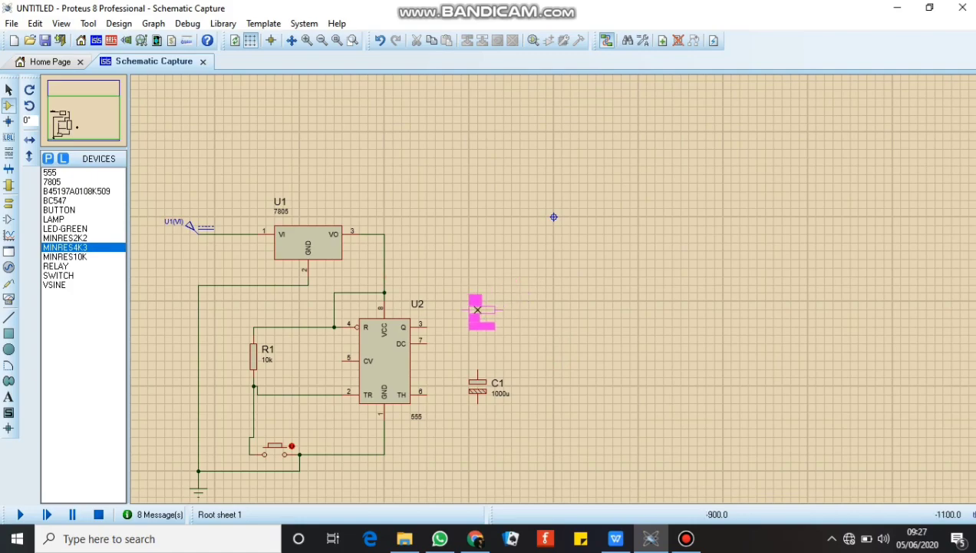
pyautogui.rightClick(477, 309)
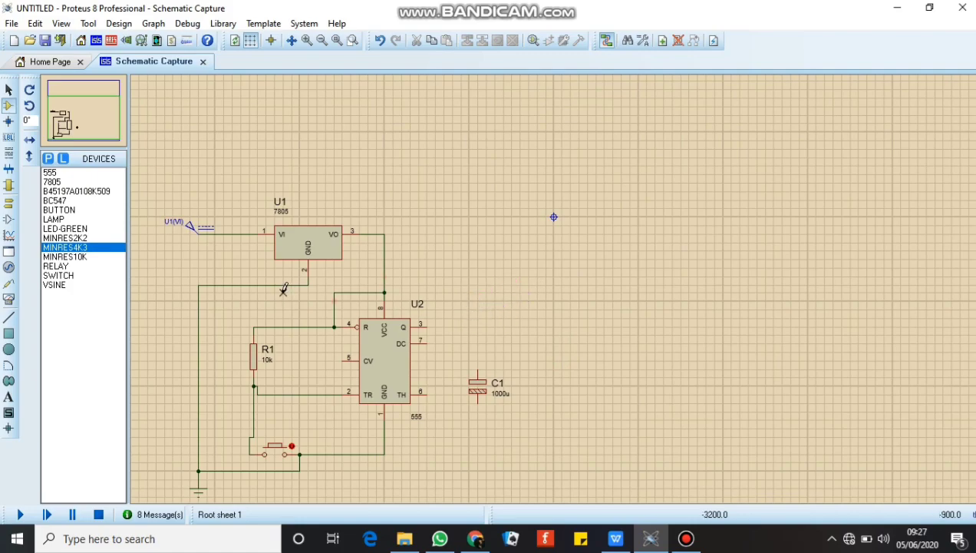
pyautogui.click(482, 317)
pyautogui.click(478, 328)
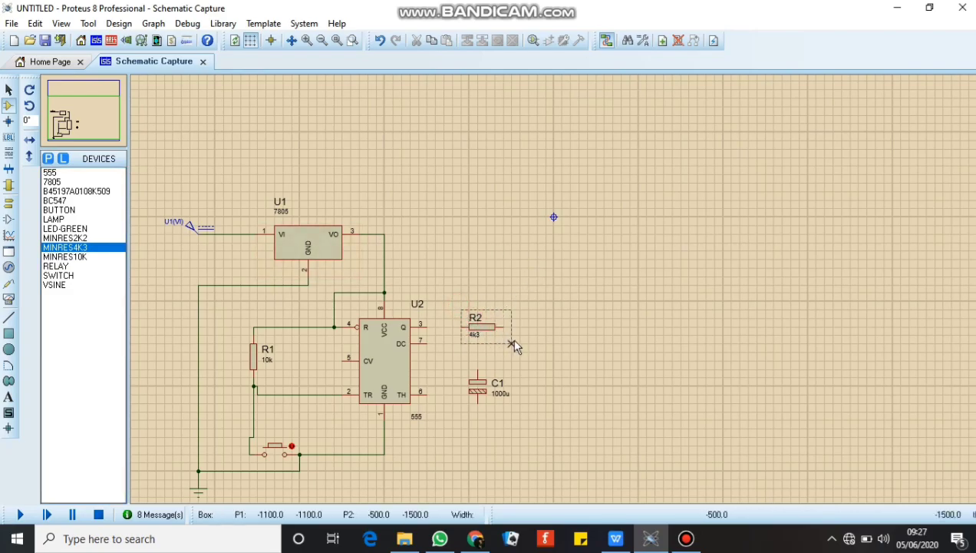
# Rotate resistor R2 anti-clockwise to stand vertically and shift it left in line with capacitor C1.
pyautogui.click(501, 336)
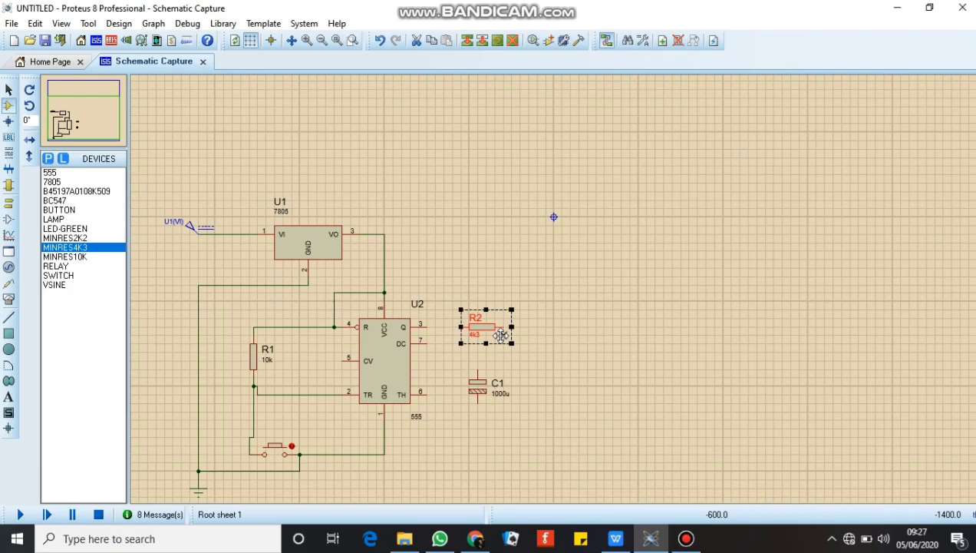
pyautogui.rightClick(489, 325)
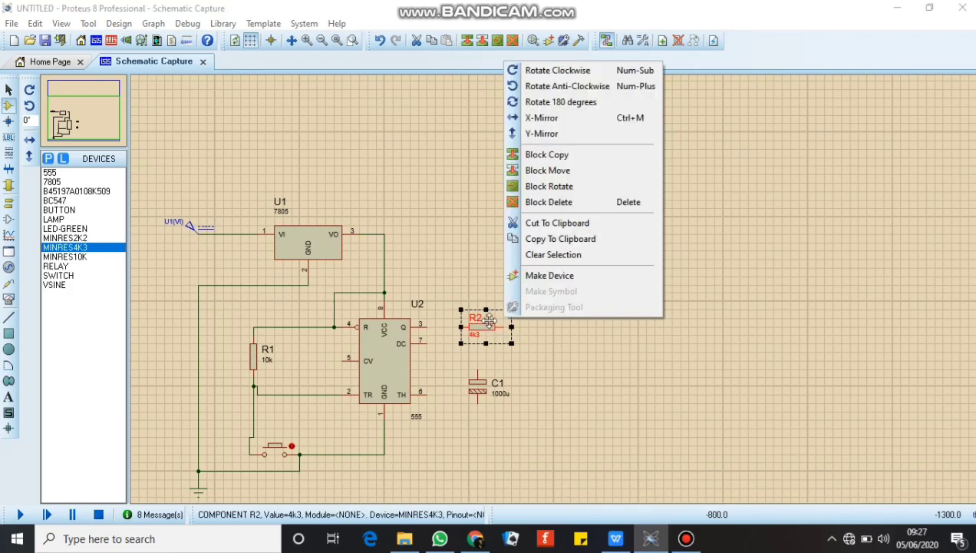
pyautogui.click(532, 86)
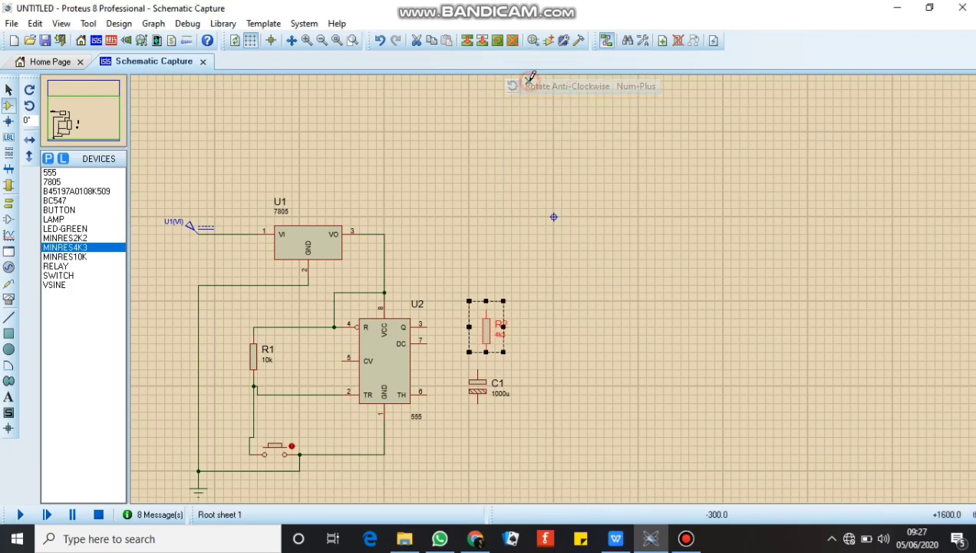
pyautogui.moveTo(487, 339); pyautogui.dragTo(479, 341)
pyautogui.click(571, 386)
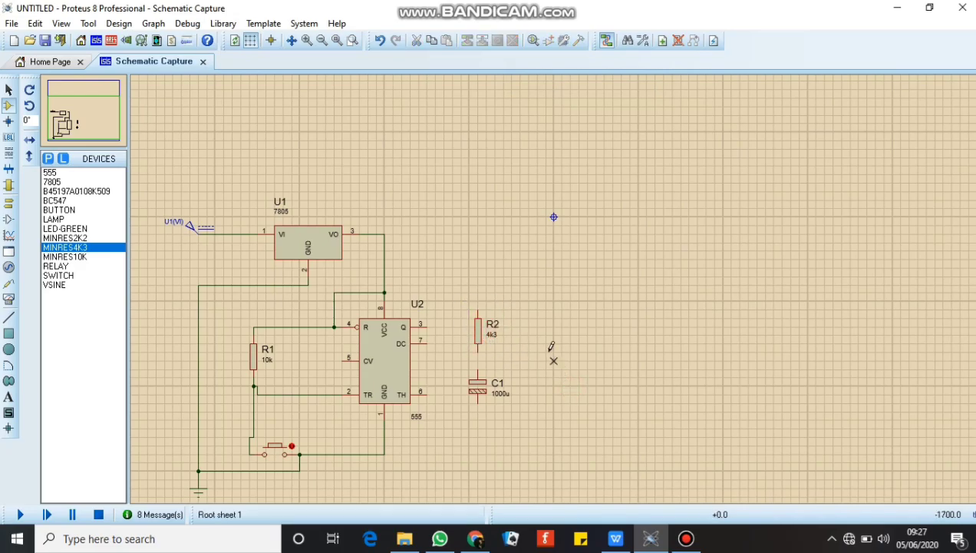
# Move resistor R2 slightly up to widen the gap above capacitor C1.
pyautogui.moveTo(469, 302); pyautogui.dragTo(505, 365)
pyautogui.moveTo(480, 324)
pyautogui.mouseDown()
pyautogui.moveTo(496, 325)
pyautogui.moveTo(479, 305)
pyautogui.moveTo(488, 340)
pyautogui.mouseUp()
pyautogui.click(567, 343)
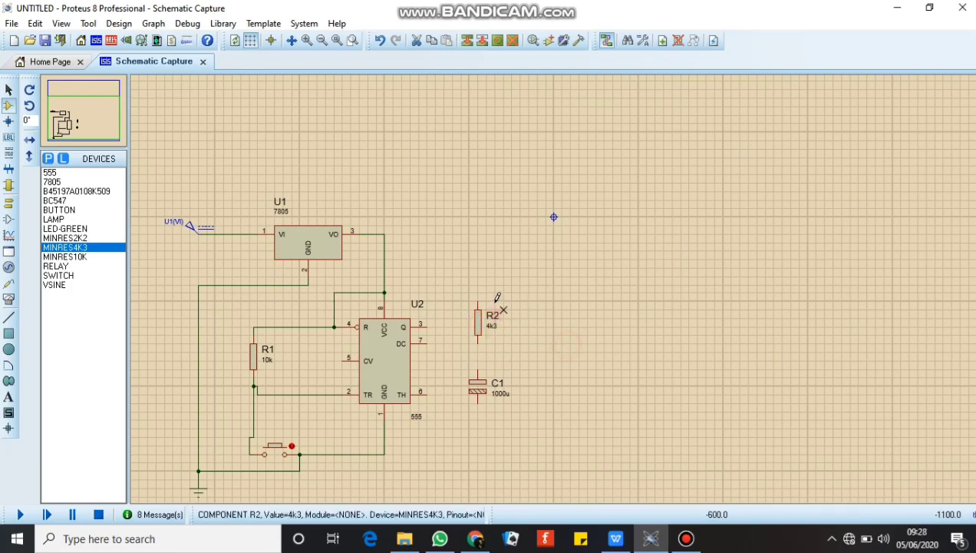
# Wire R2's upper end to the 7805's VO line, its lower end to C1, and C1's lower end to the 555's GND line.
pyautogui.click(479, 300)
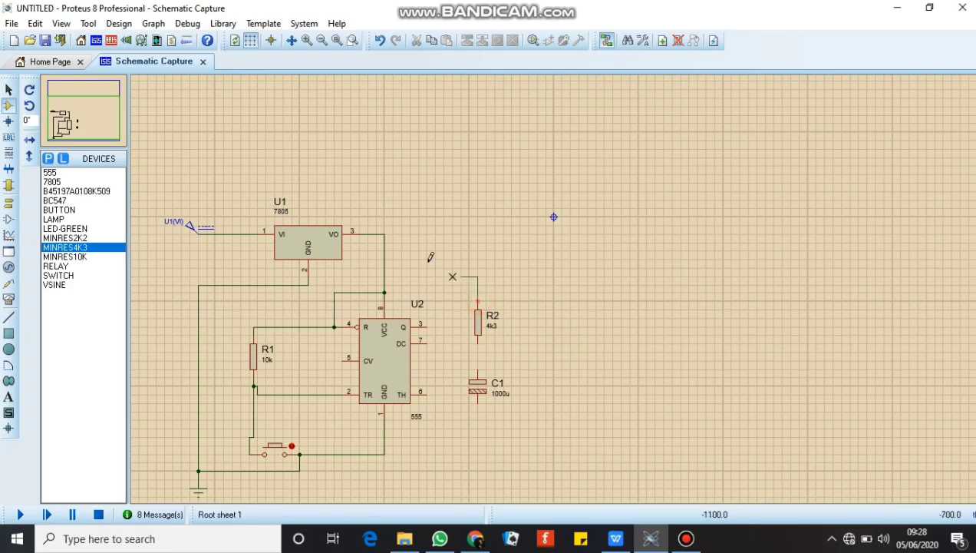
pyautogui.click(385, 276)
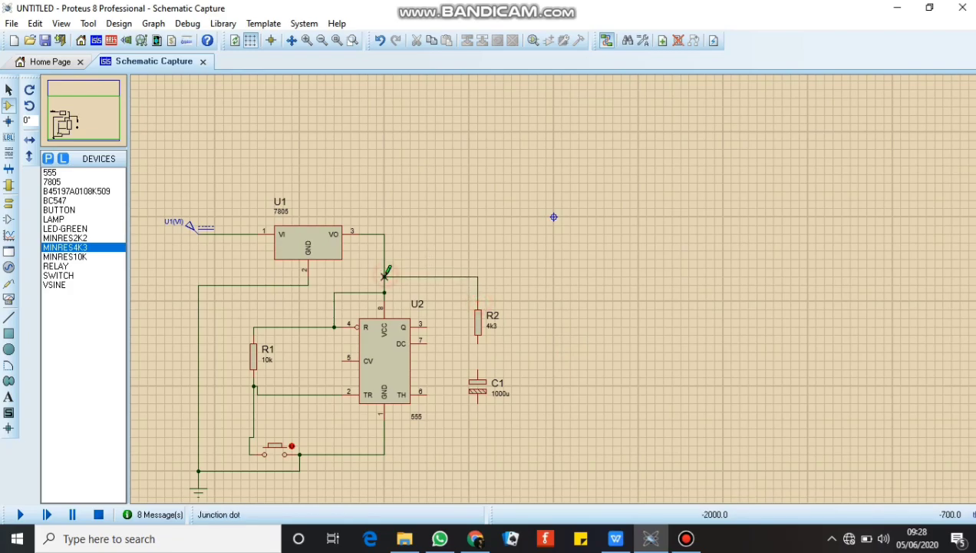
pyautogui.click(478, 369)
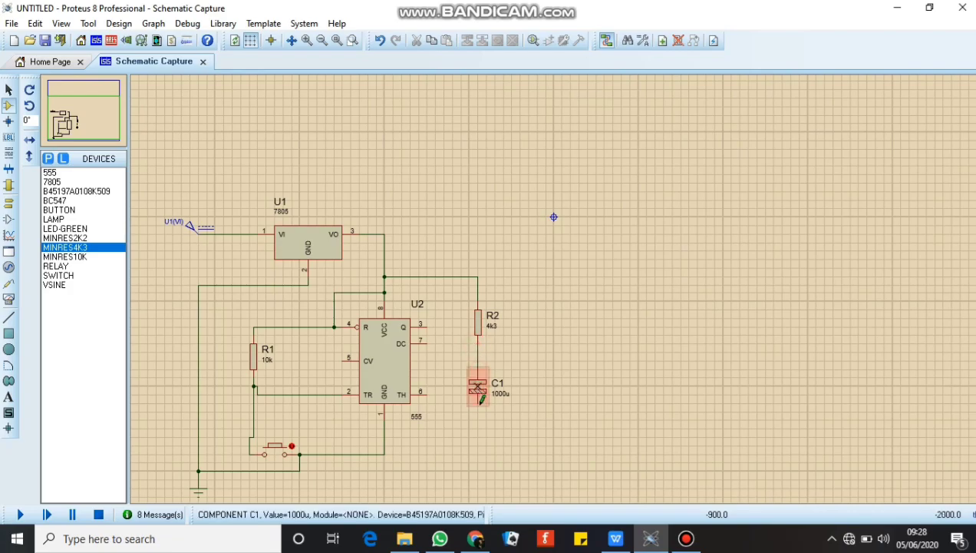
pyautogui.click(477, 430)
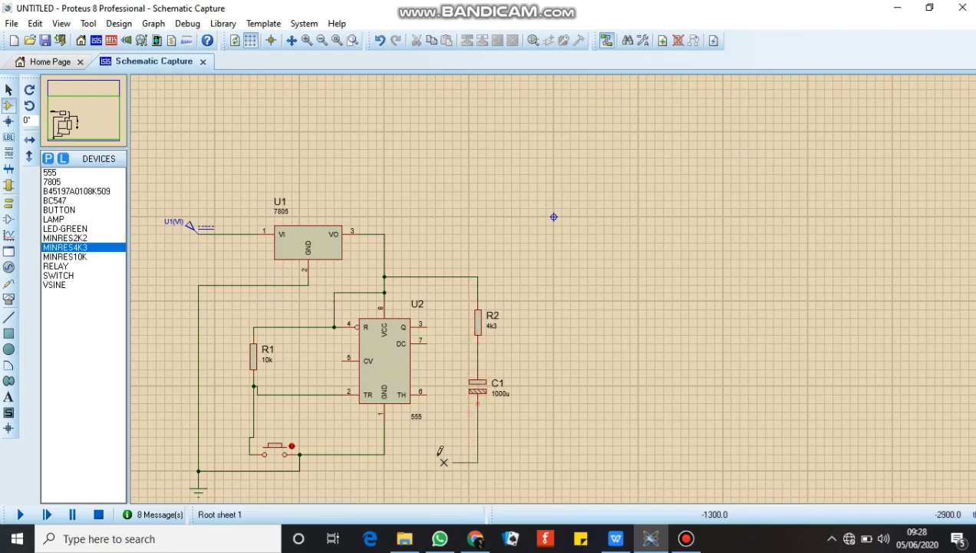
pyautogui.click(384, 454)
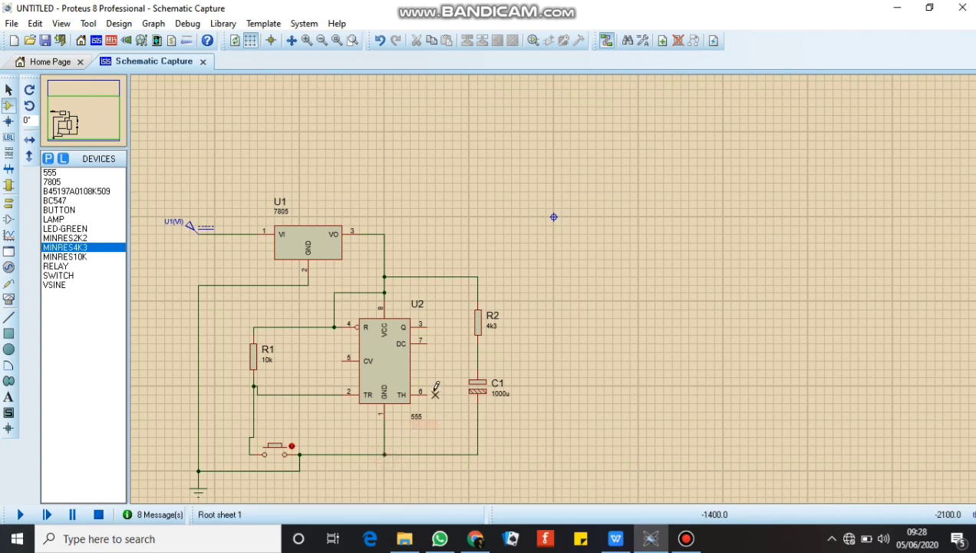
# Move capacitor C1 further down, closer to the ground line.
pyautogui.click(499, 403)
pyautogui.moveTo(505, 415); pyautogui.dragTo(505, 423)
pyautogui.click(455, 375)
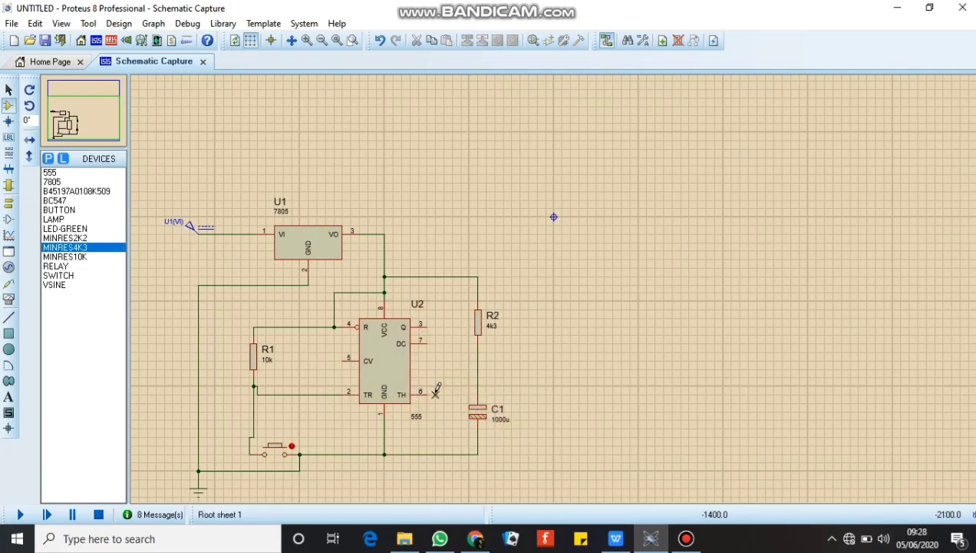
# Wire the 555's TH and DC pins to the line between R2 and C1.
pyautogui.click(435, 392)
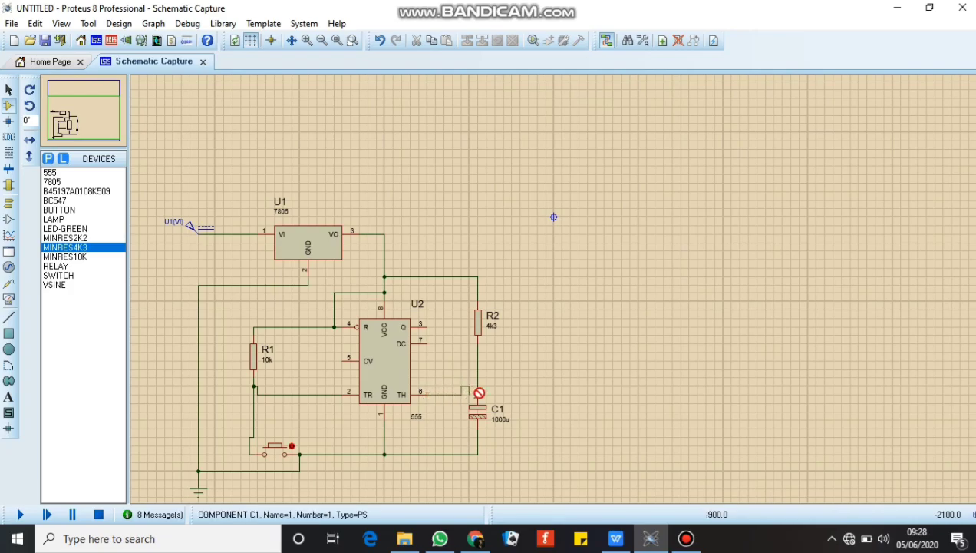
pyautogui.click(477, 385)
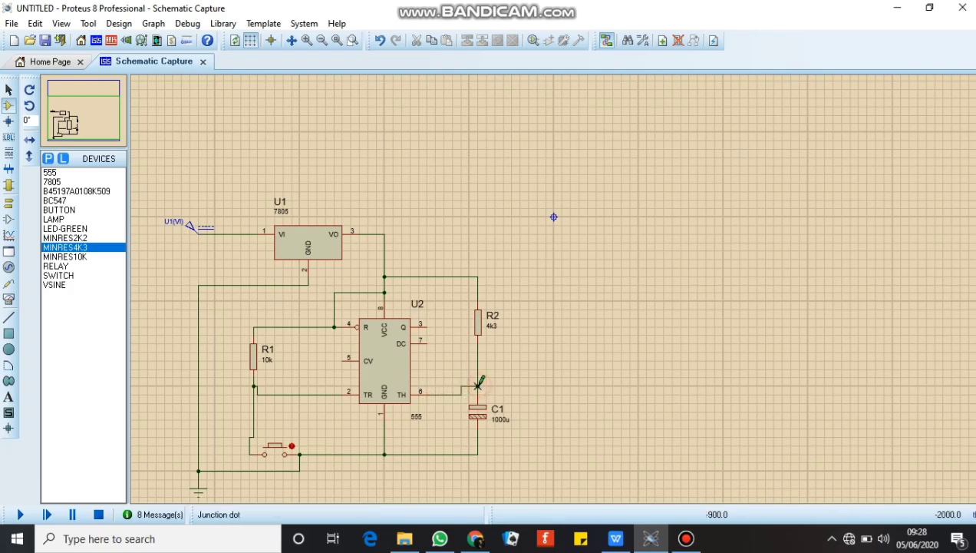
pyautogui.click(426, 341)
pyautogui.click(477, 350)
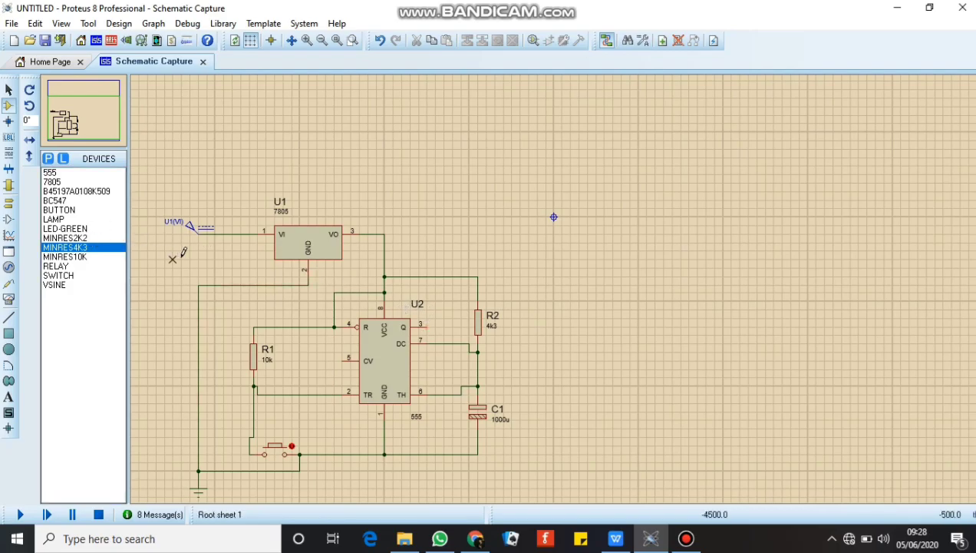
# Place a 2k2 resistor horizontally to the right of the 555 circuit and wire its left end to the 555's Q pin.
pyautogui.click(69, 238)
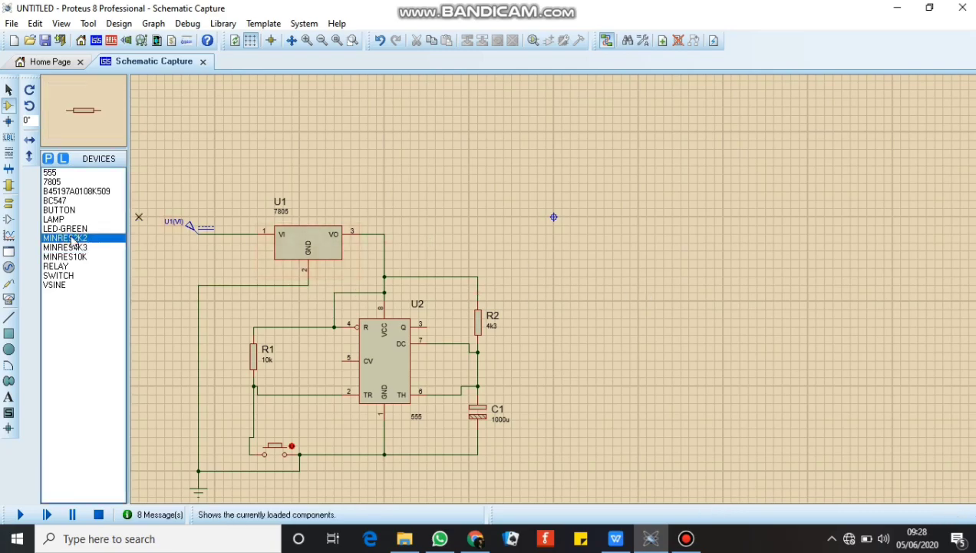
pyautogui.click(599, 285)
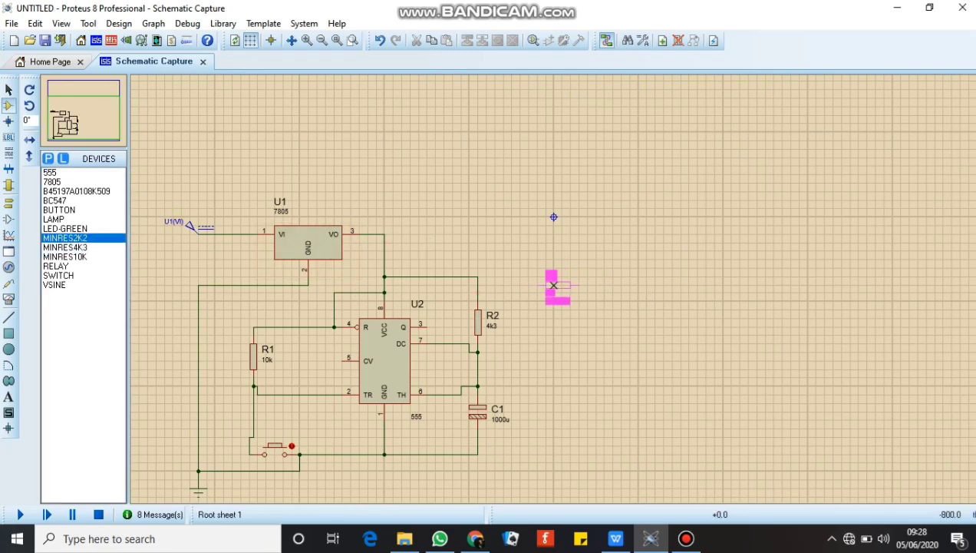
pyautogui.click(553, 285)
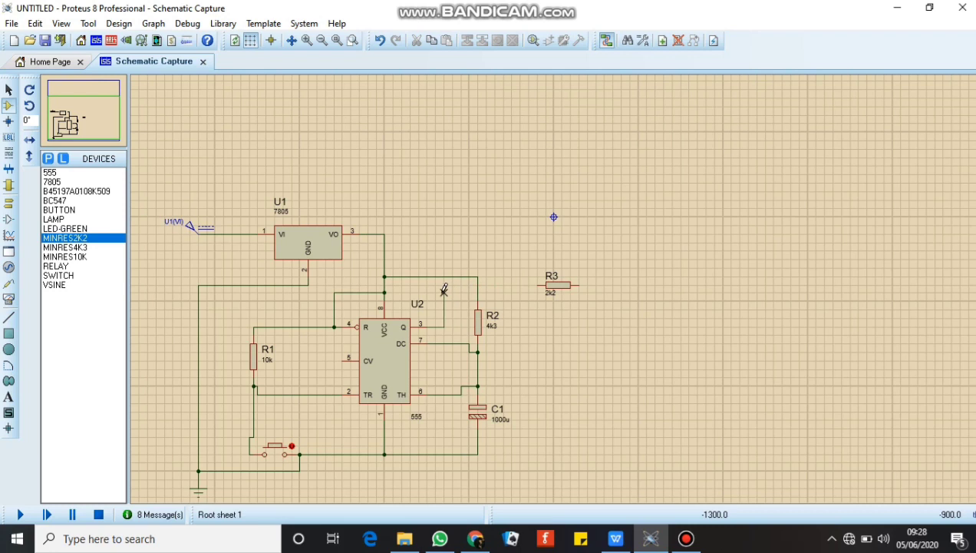
pyautogui.click(537, 286)
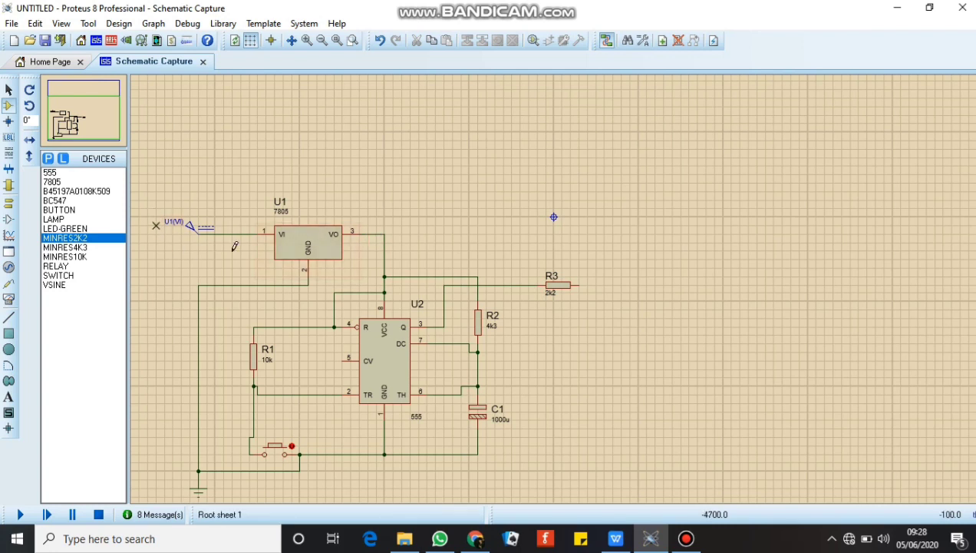
# Place a BC547 transistor to the right of resistor R3 and wire its base to R3's free end.
pyautogui.click(70, 208)
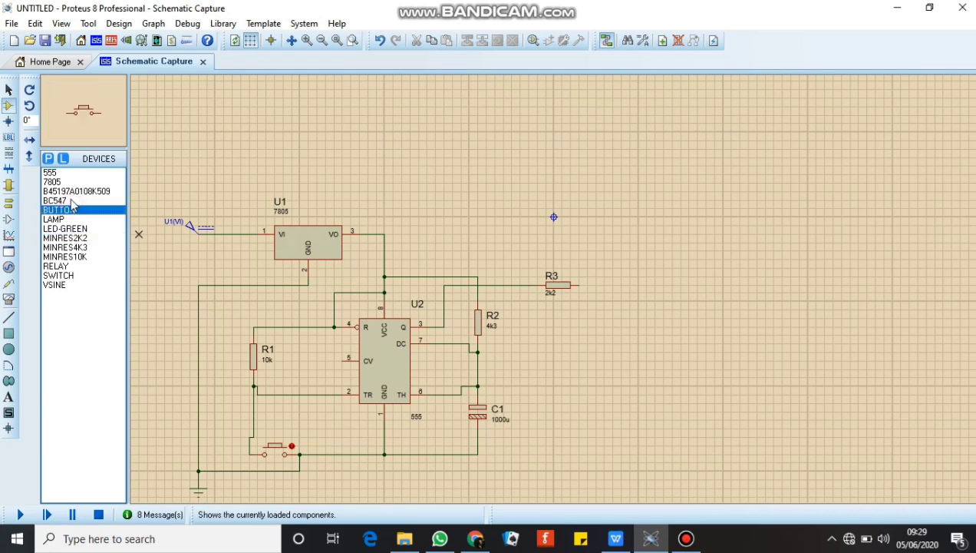
pyautogui.click(63, 201)
pyautogui.click(631, 273)
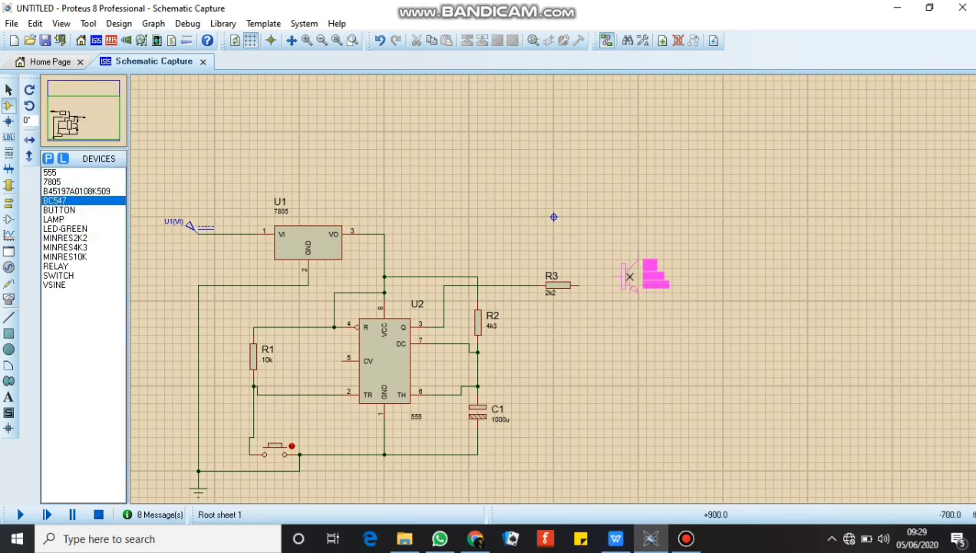
pyautogui.click(655, 285)
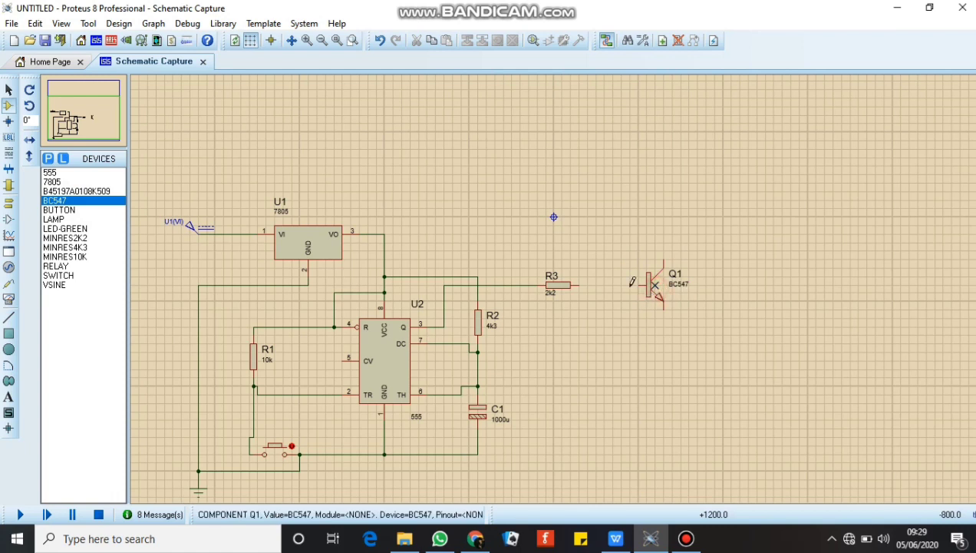
pyautogui.click(582, 283)
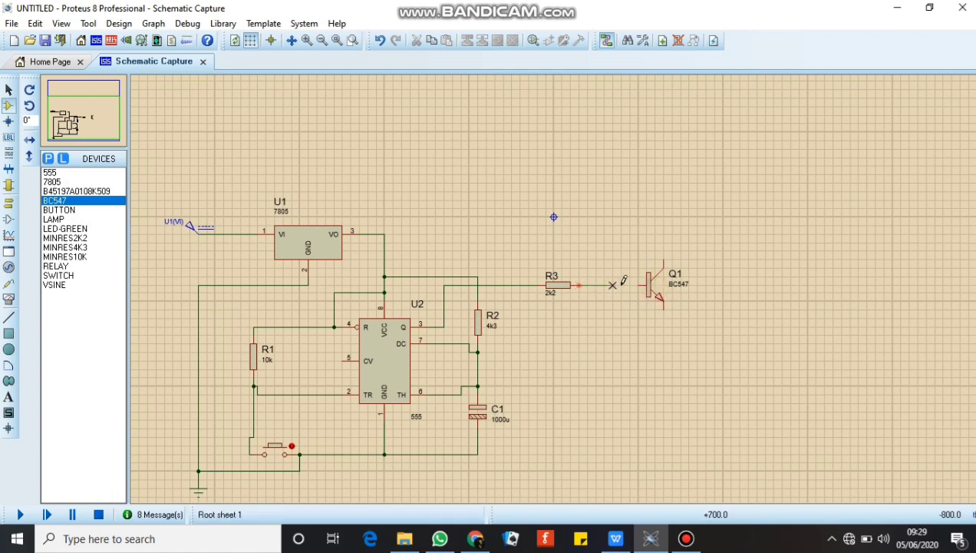
pyautogui.click(637, 286)
# Place a relay above and to the right of transistor Q1 and wire Q1's collector to the lower coil pin.
pyautogui.click(57, 266)
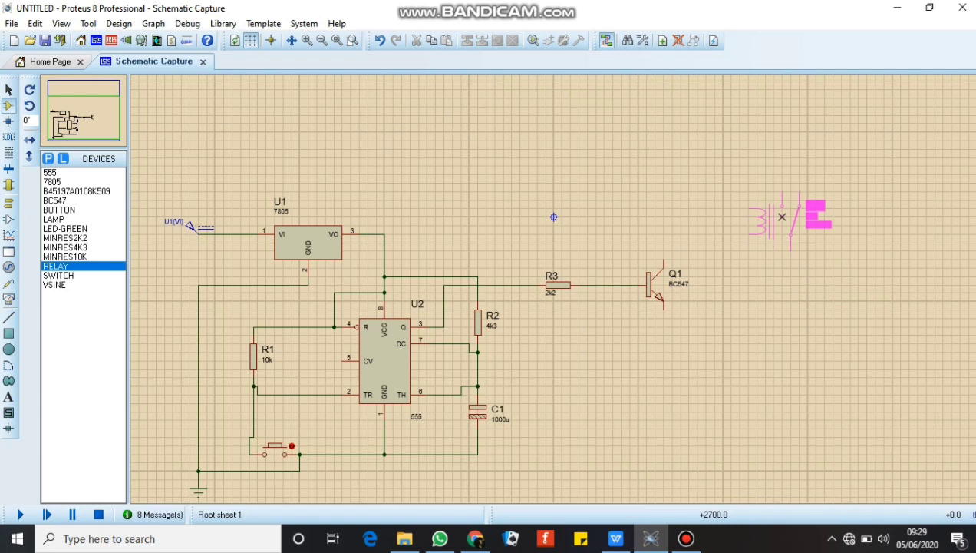
pyautogui.click(785, 216)
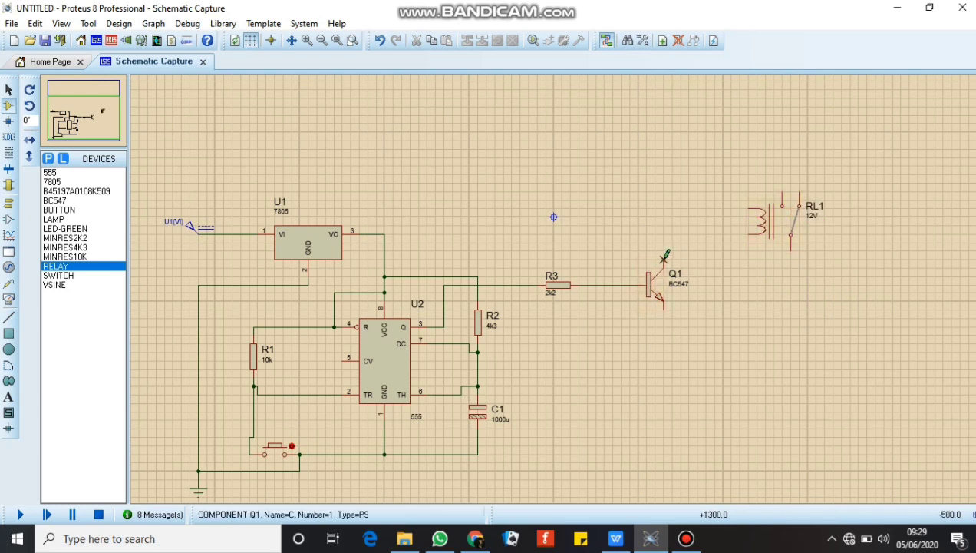
pyautogui.click(663, 259)
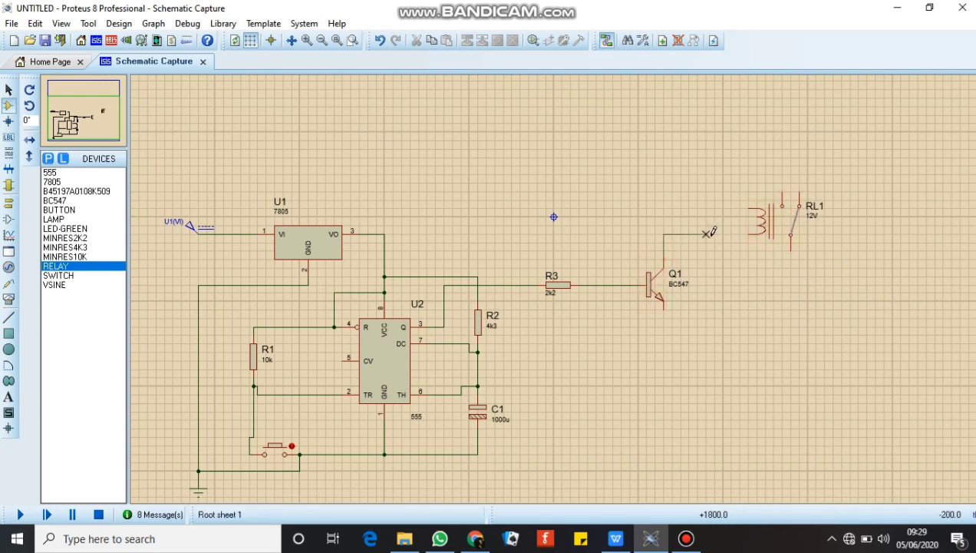
pyautogui.click(749, 234)
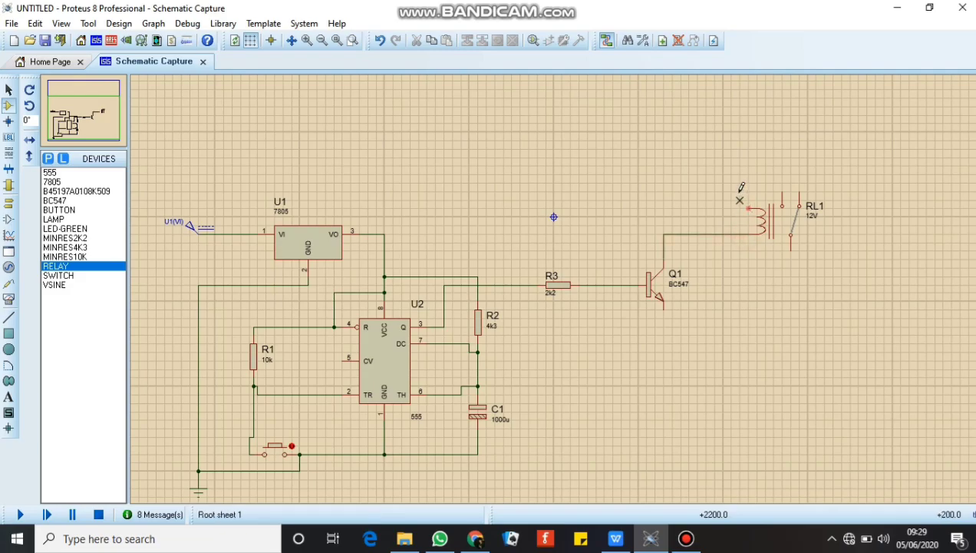
# Wire the relay's upper coil pin to the 7805's VO line and Q1's emitter to the ground line below C1.
pyautogui.click(749, 206)
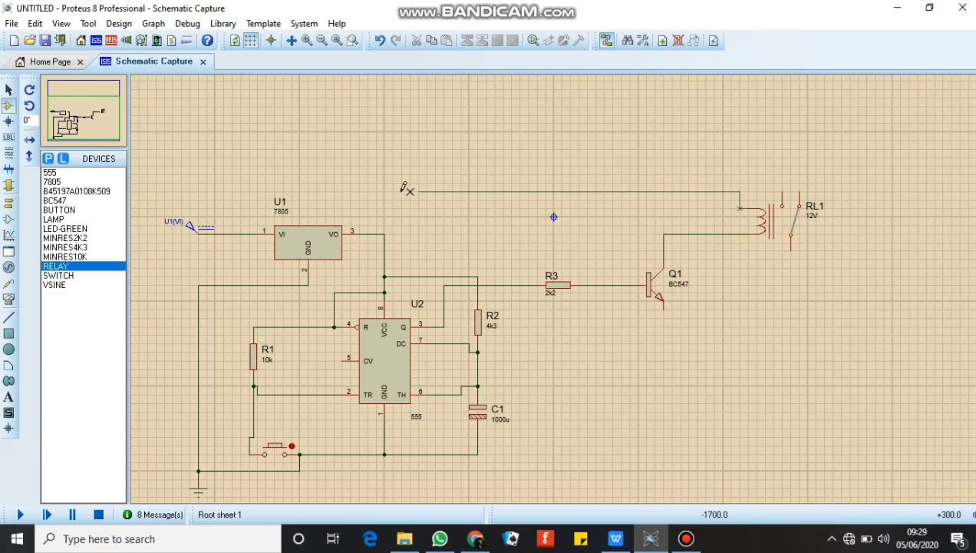
pyautogui.click(384, 233)
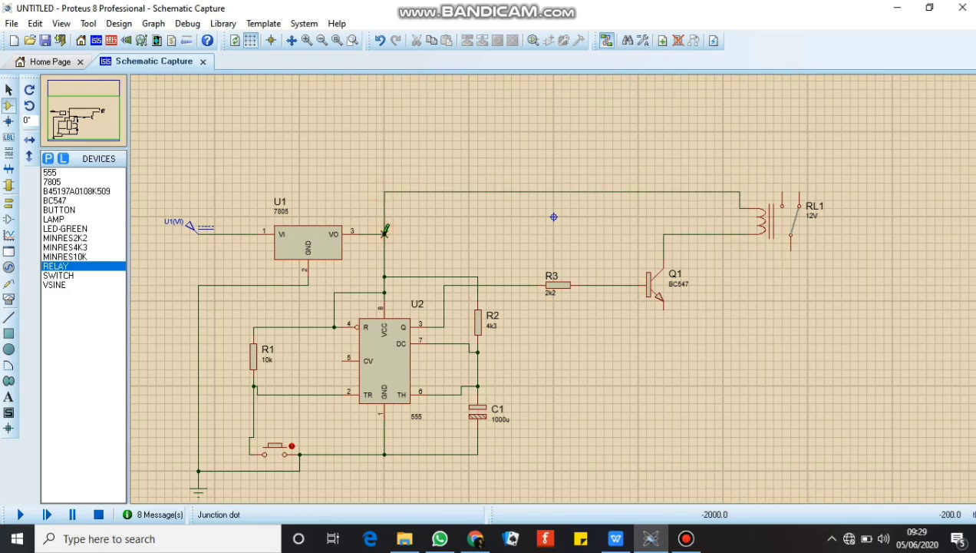
pyautogui.click(665, 307)
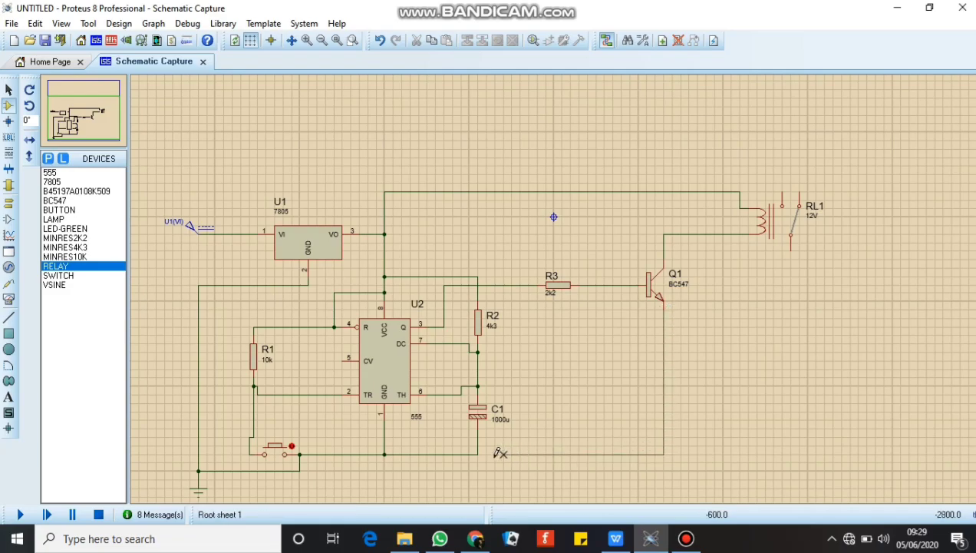
pyautogui.click(477, 454)
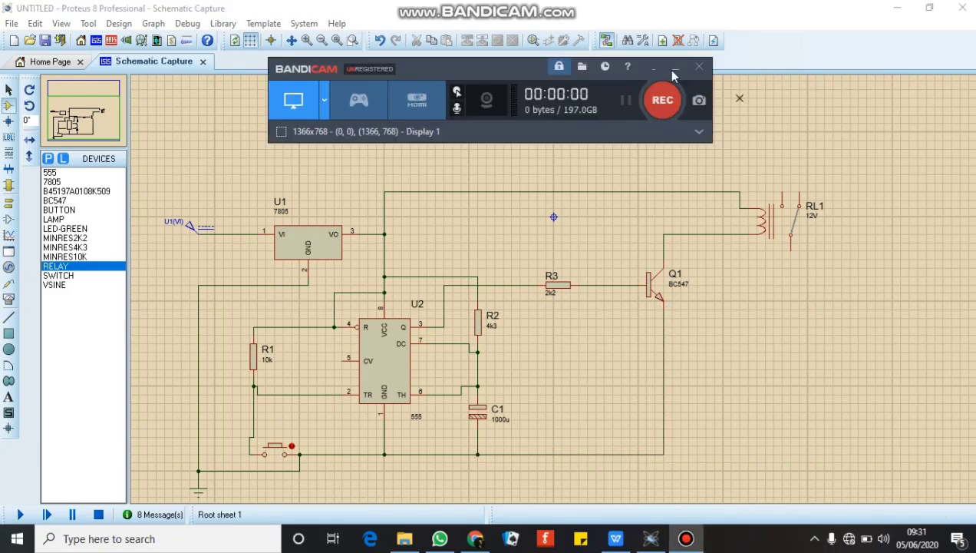
pyautogui.click(675, 68)
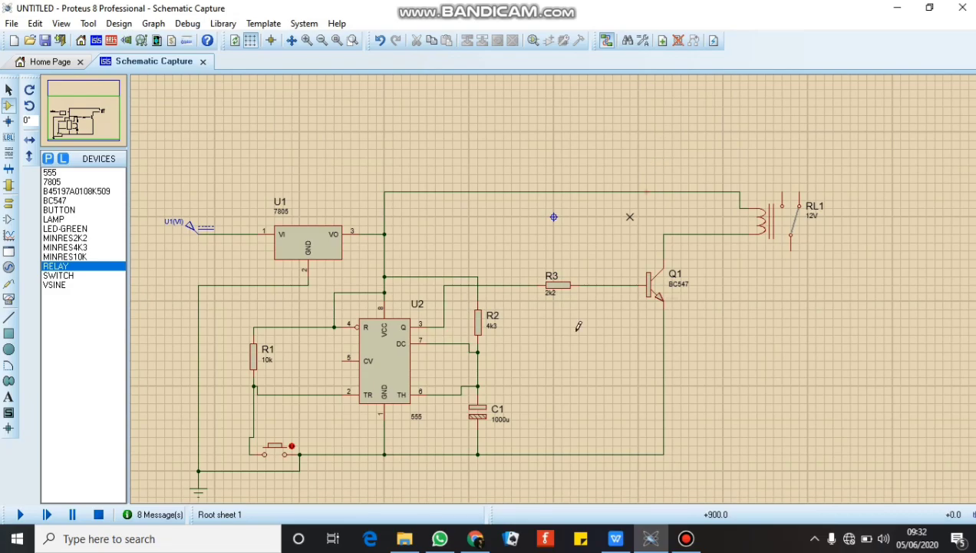
# Set resistor R2's value to 4k5.
pyautogui.click(495, 330)
pyautogui.click(495, 329)
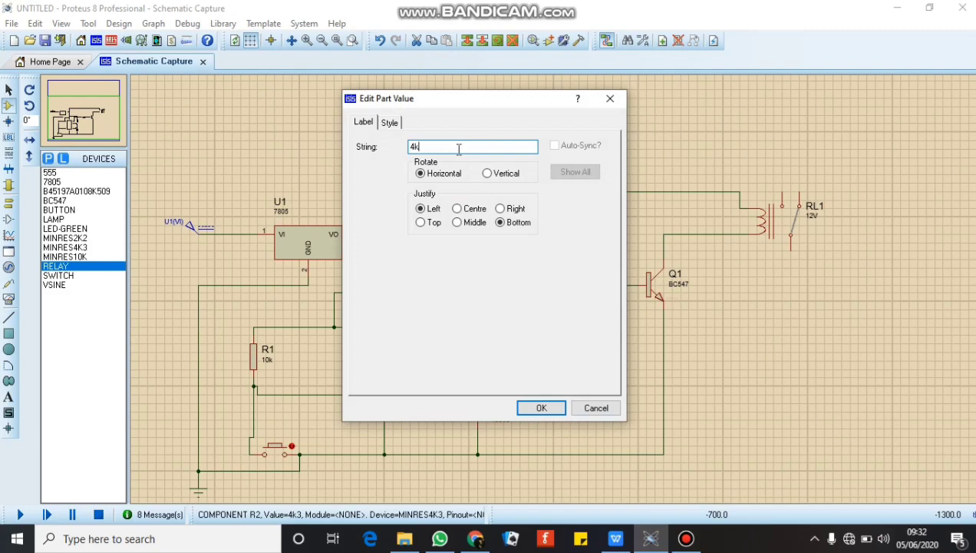
pyautogui.write('4k5')
pyautogui.press('Return')
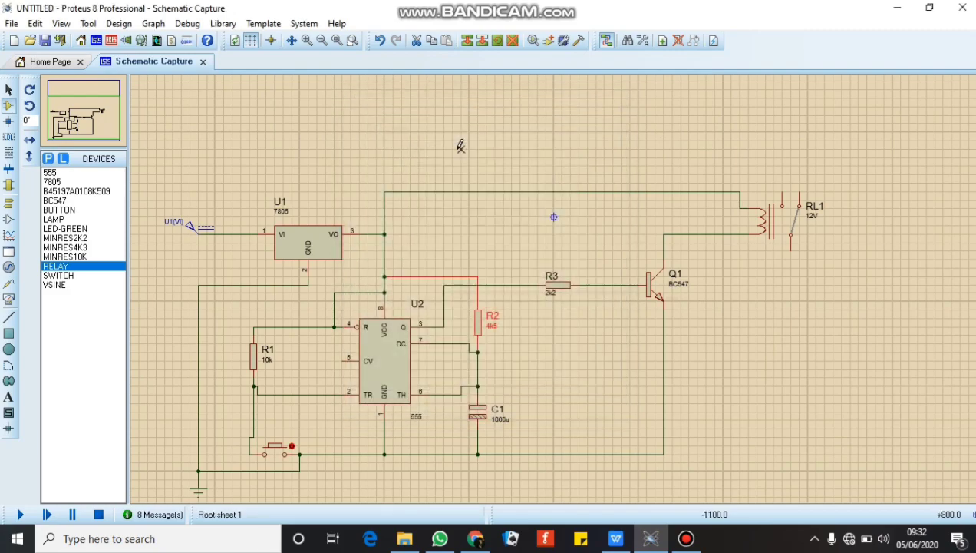
pyautogui.click(554, 348)
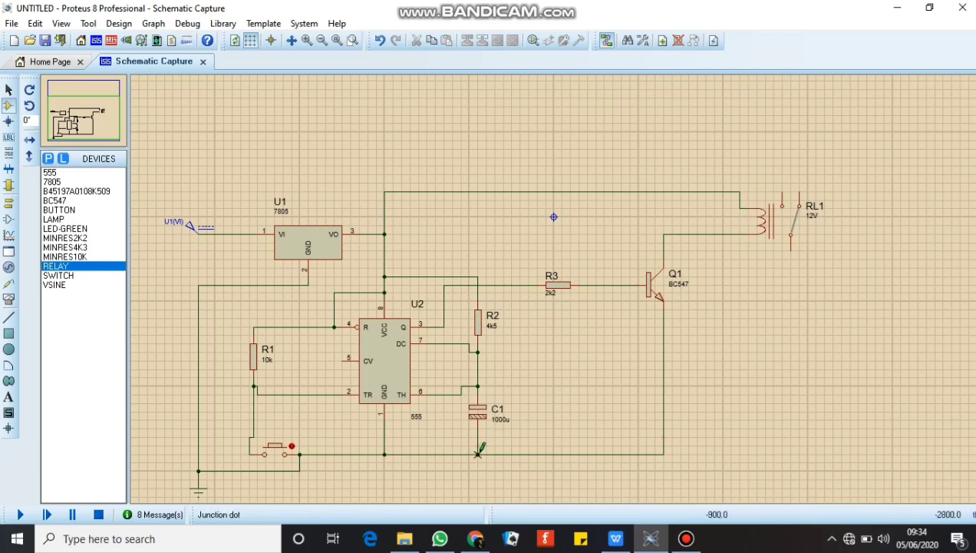
pyautogui.click(665, 454)
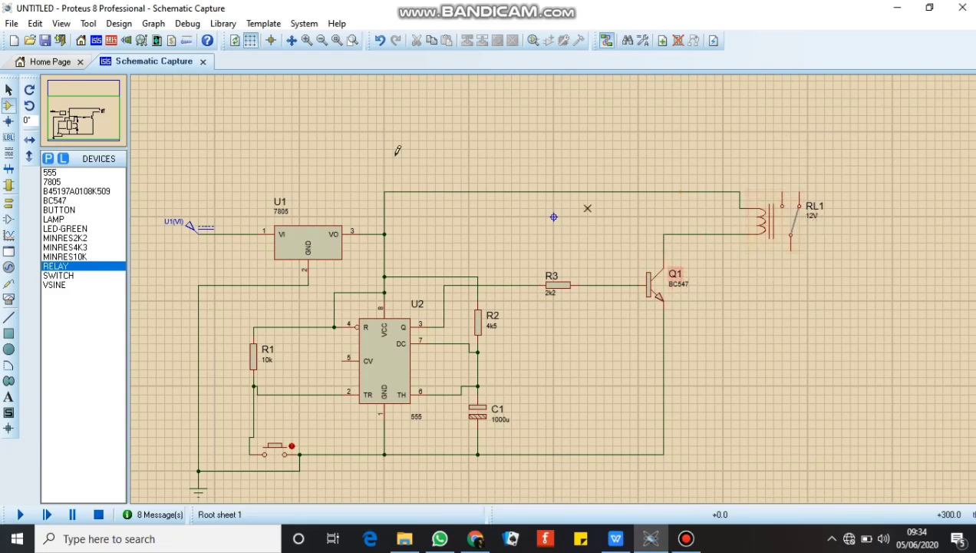
pyautogui.click(384, 234)
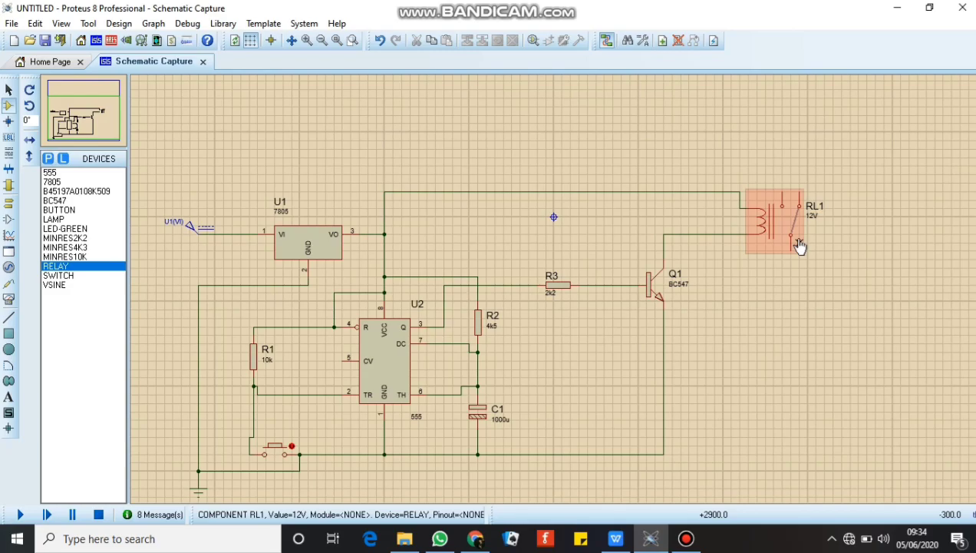
# Set the value of relay RL1 to 5V.
pyautogui.click(815, 222)
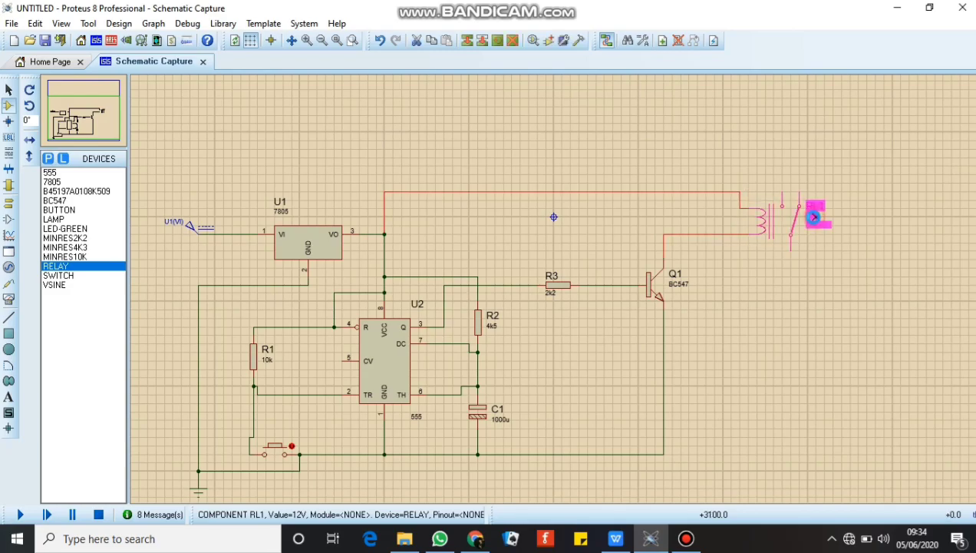
pyautogui.click(815, 223)
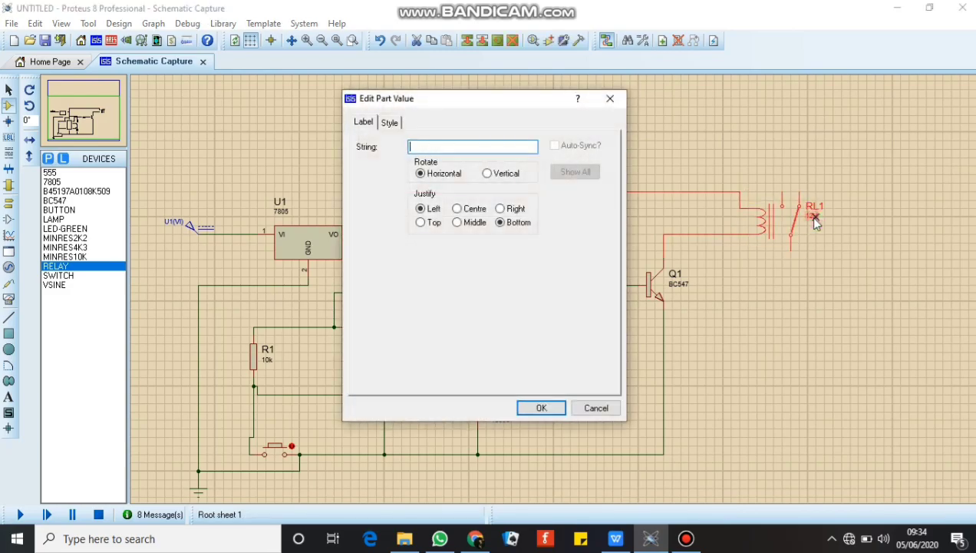
pyautogui.press('Return')
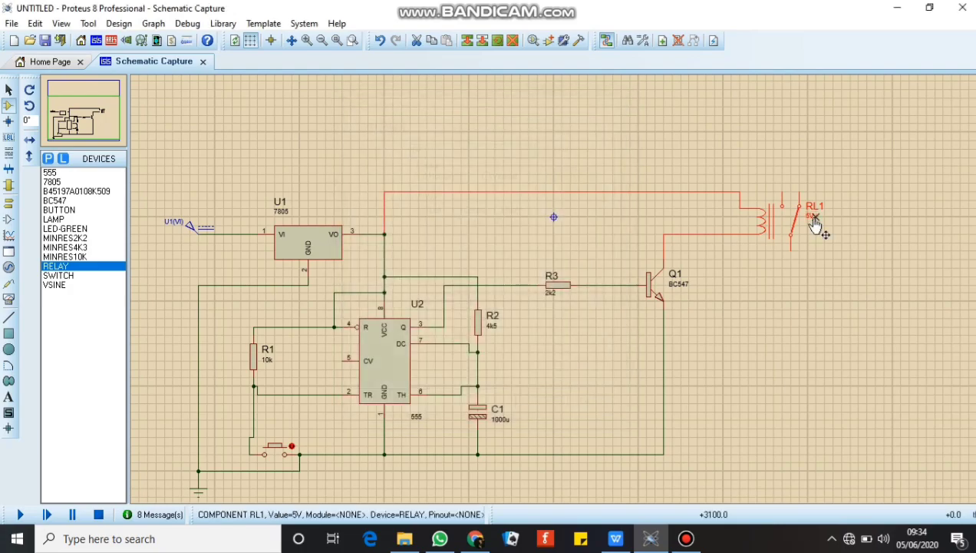
pyautogui.click(765, 372)
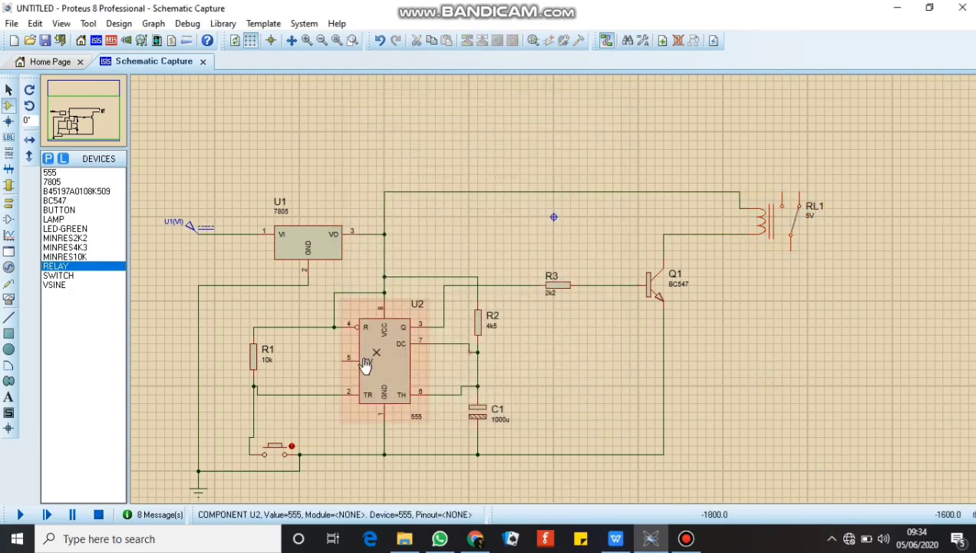
# Run the simulation, trigger the 555 with the push button to observe the relay, and stop the simulation.
pyautogui.click(20, 515)
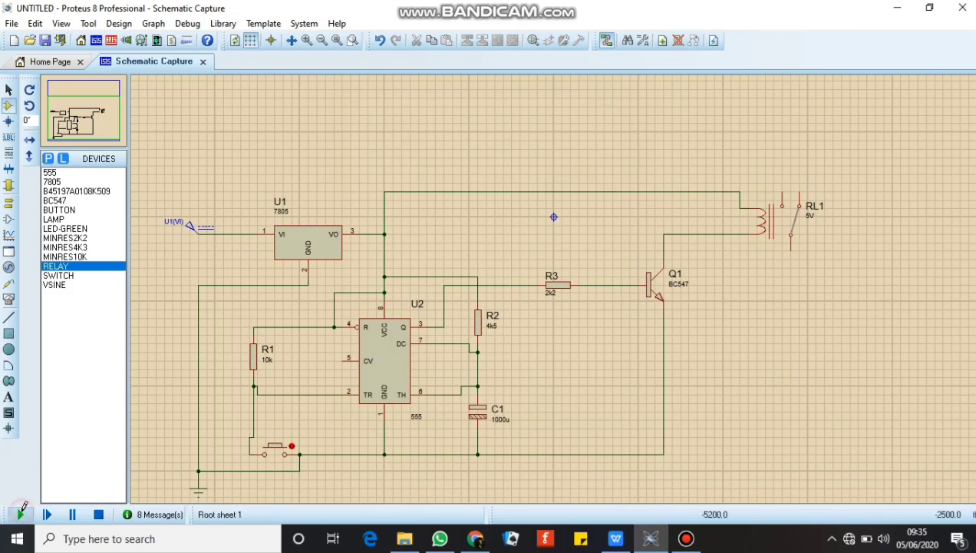
pyautogui.click(279, 454)
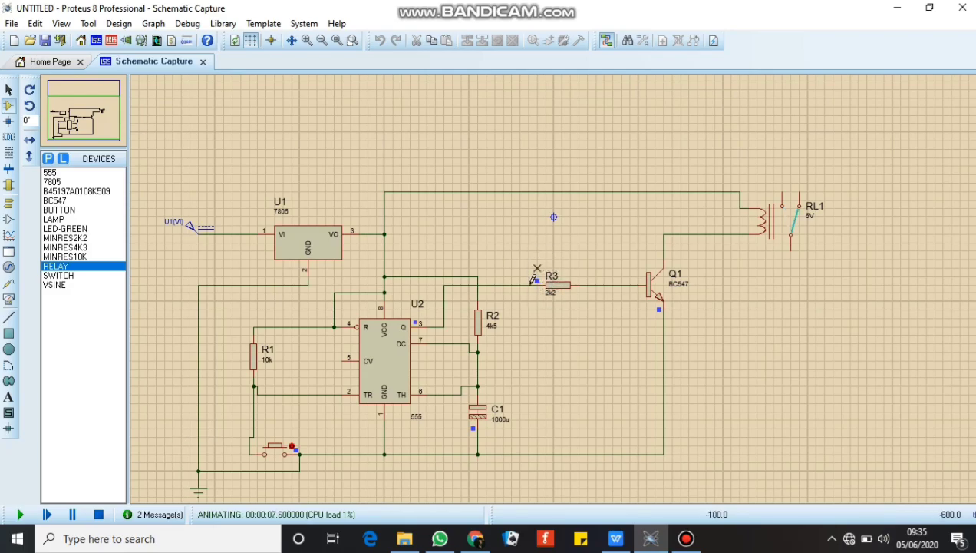
pyautogui.click(99, 514)
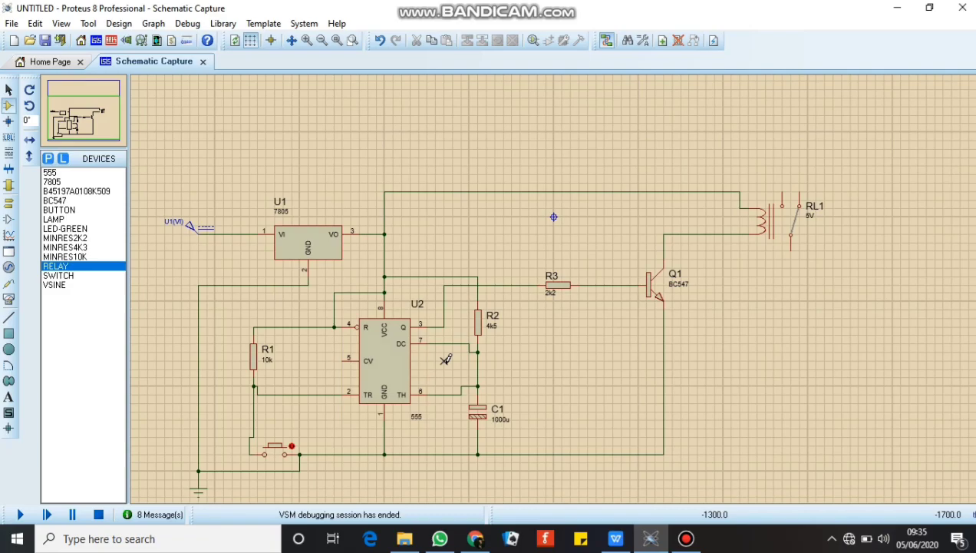
# Move resistor R3 and transistor Q1 together slightly upward, keeping their wires attached.
pyautogui.moveTo(529, 261); pyautogui.dragTo(706, 318)
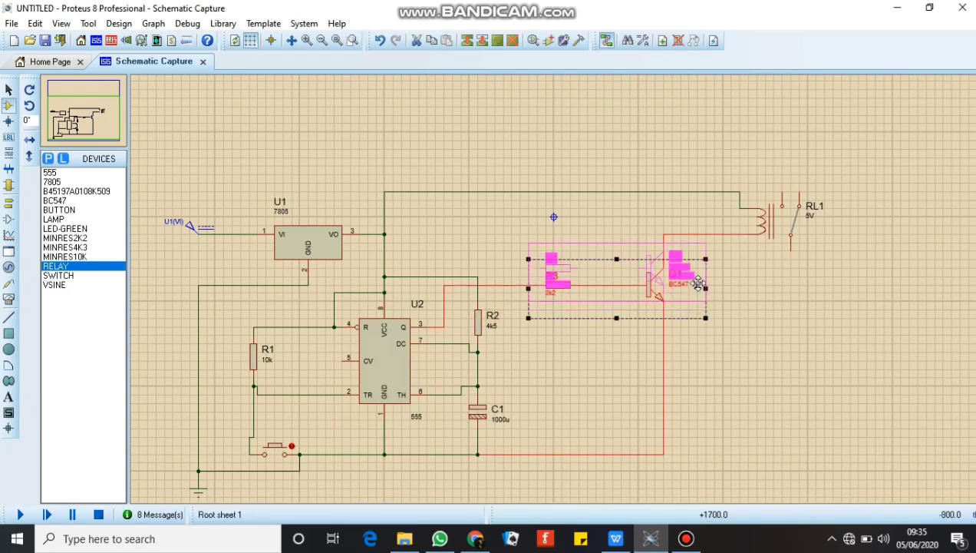
pyautogui.moveTo(698, 279); pyautogui.dragTo(697, 269)
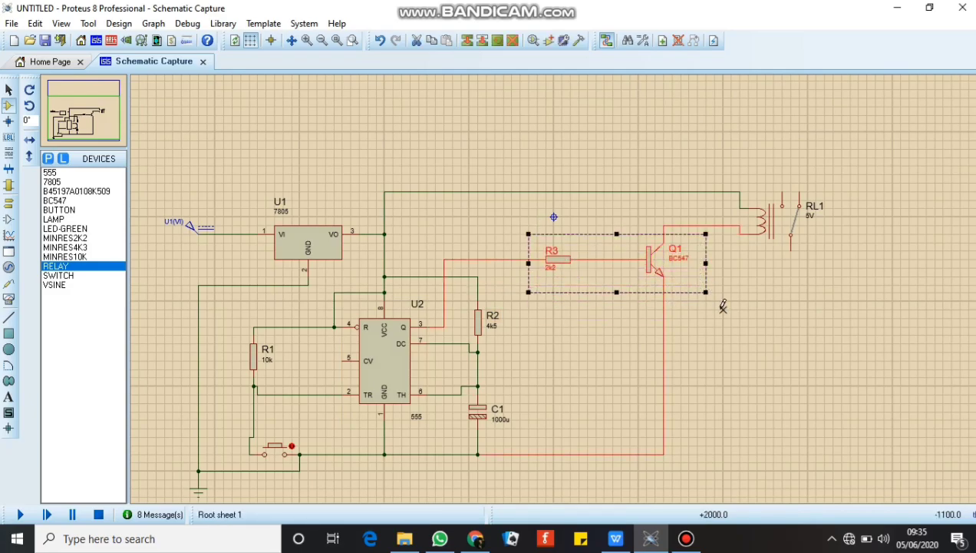
pyautogui.click(739, 340)
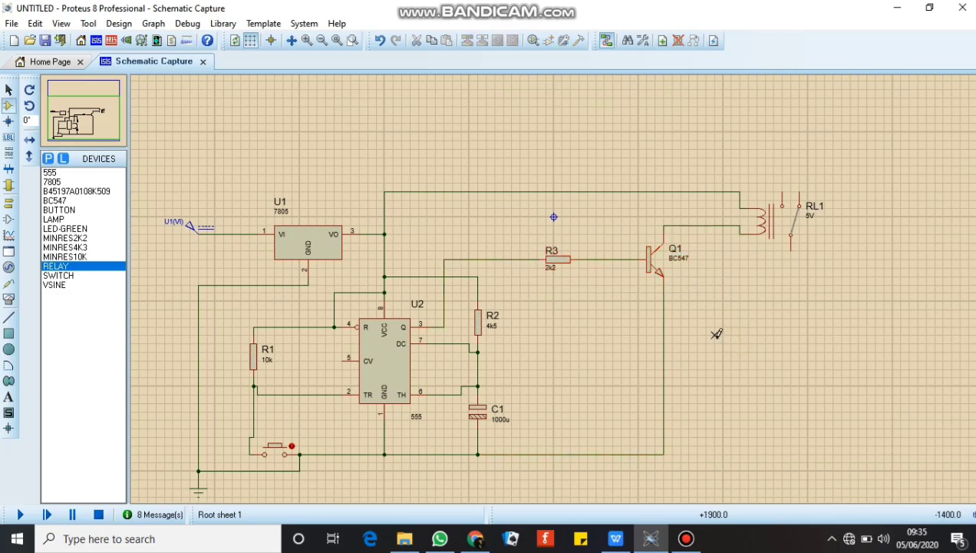
# Switch to WPS Office and review the time formula slide in Rumus relay.pptx.
pyautogui.click(624, 544)
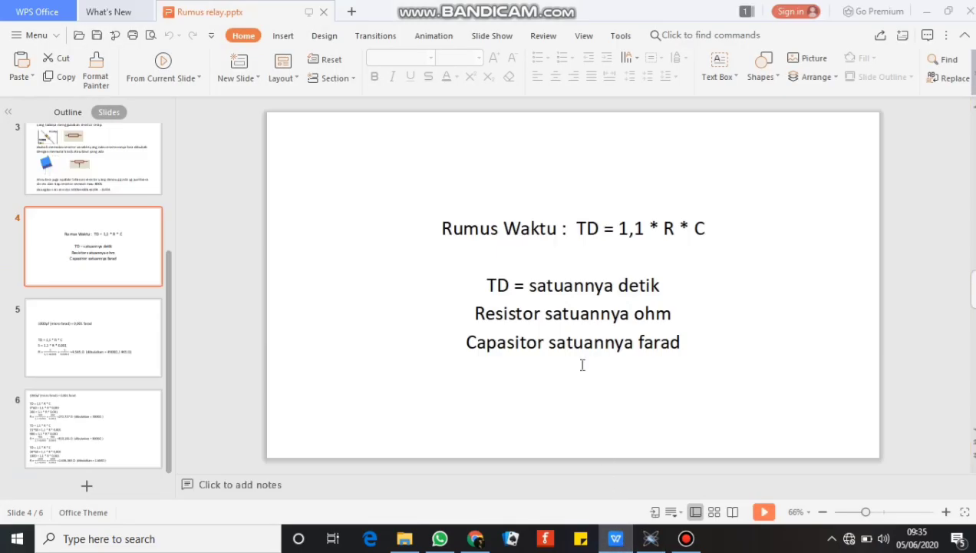
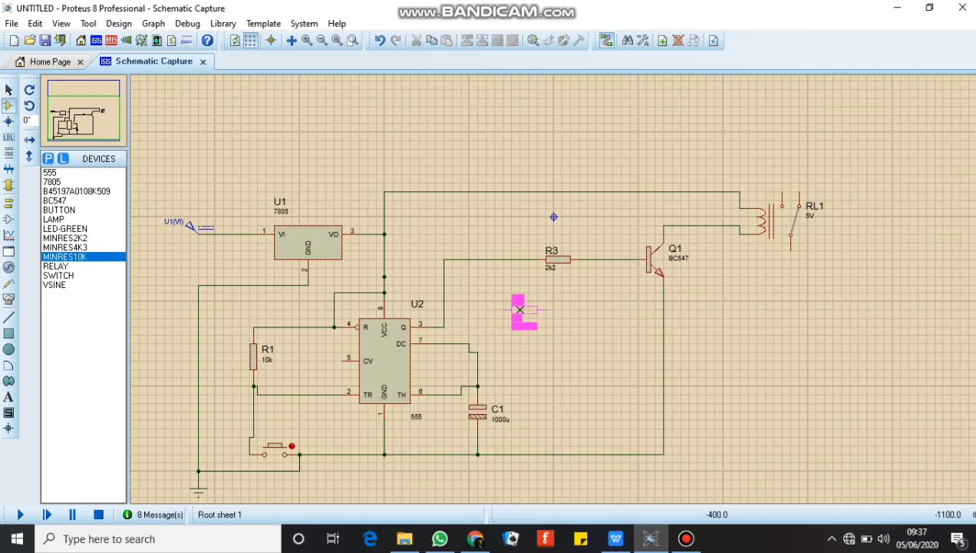
# Place a MINRES10K resistor below R3 and rotate it anti-clockwise so it stands vertically.
pyautogui.click(520, 309)
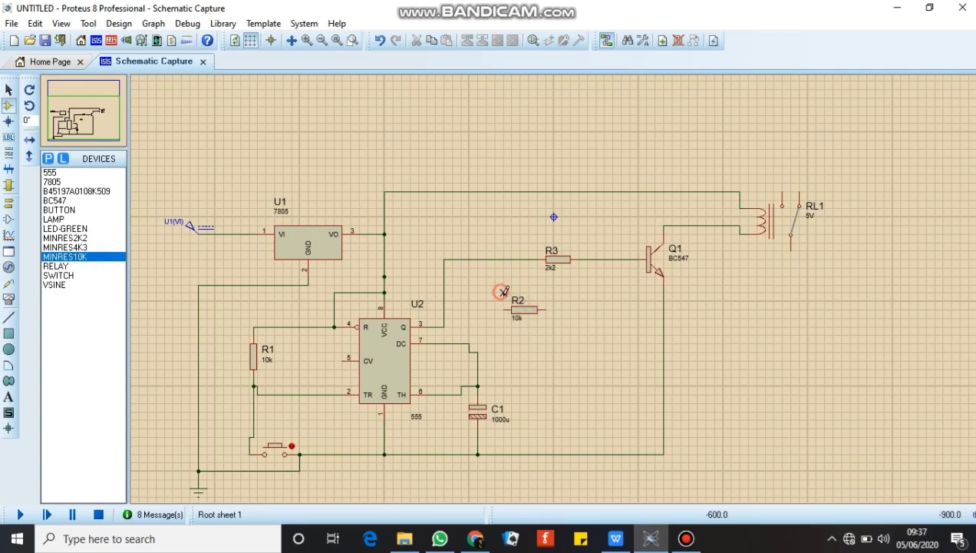
pyautogui.click(538, 319)
pyautogui.rightClick(534, 321)
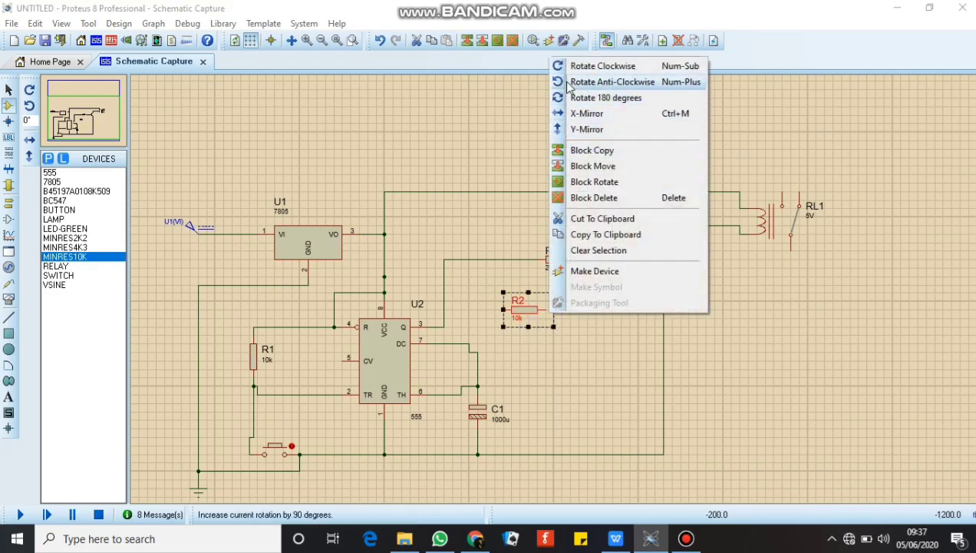
pyautogui.click(568, 84)
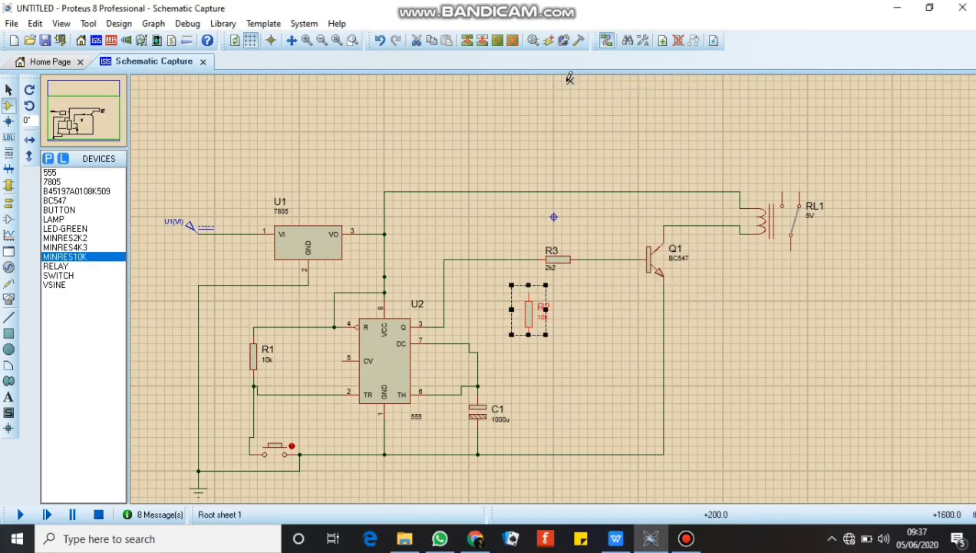
pyautogui.click(571, 317)
# Place a second MINRES10K resistor beside R2, rotate it anti-clockwise and align it level with R2.
pyautogui.click(572, 308)
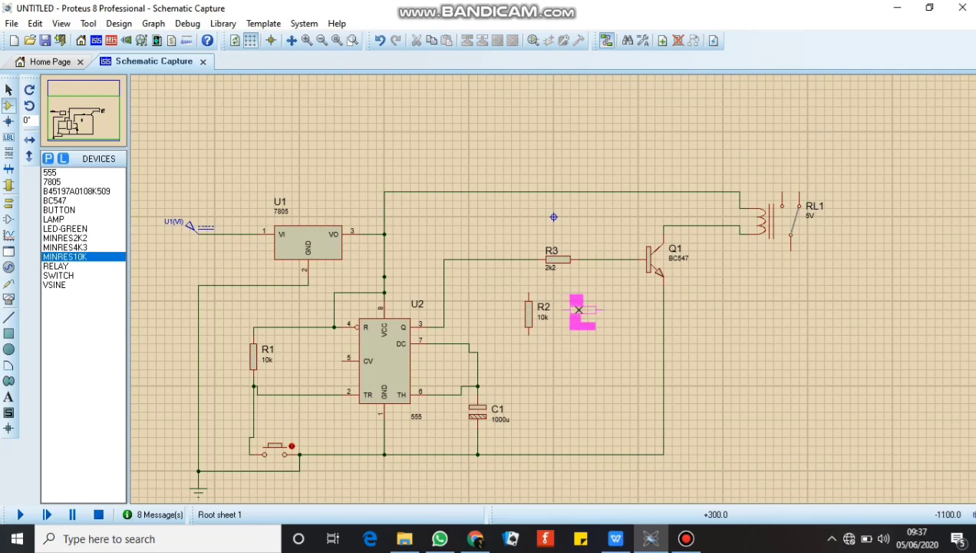
pyautogui.click(578, 320)
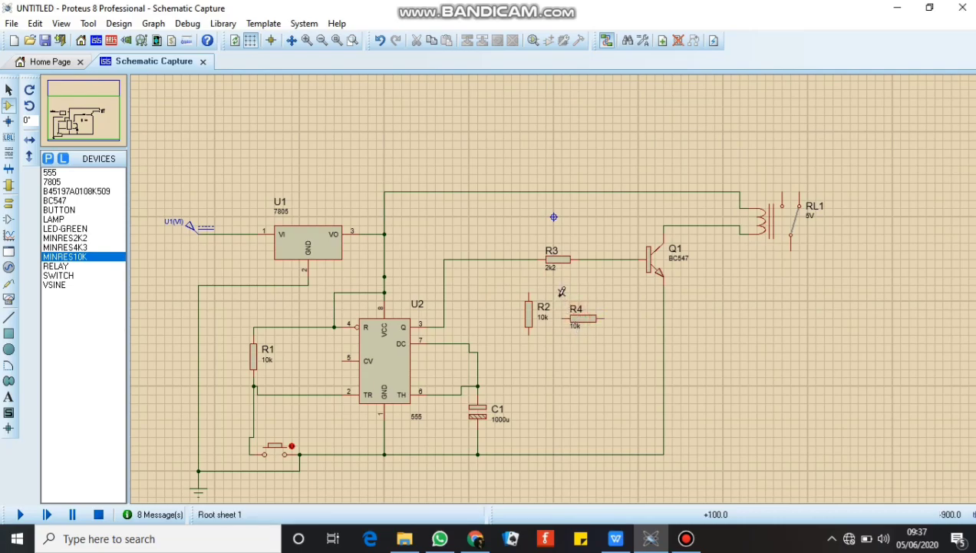
pyautogui.moveTo(561, 291); pyautogui.dragTo(600, 335)
pyautogui.rightClick(587, 321)
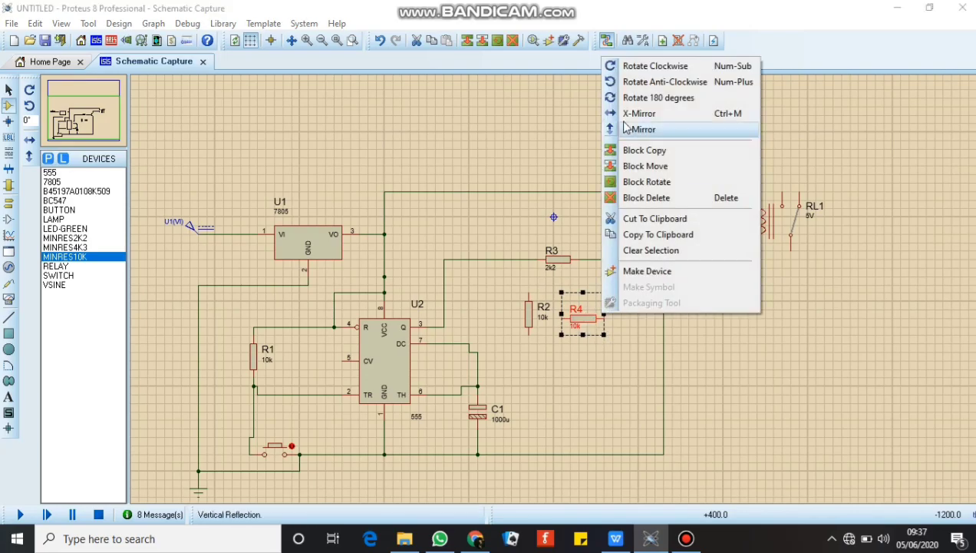
pyautogui.click(634, 82)
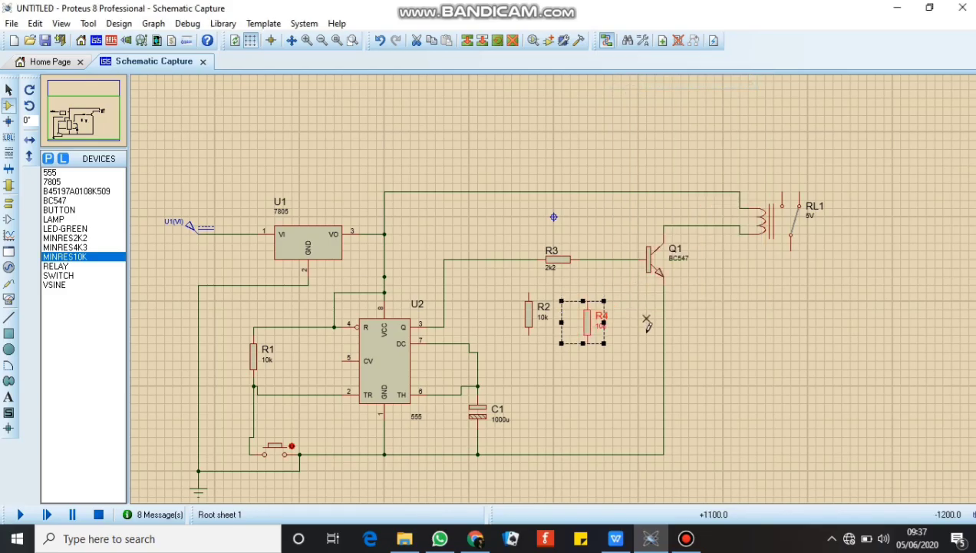
pyautogui.moveTo(580, 335); pyautogui.dragTo(572, 326)
pyautogui.click(621, 378)
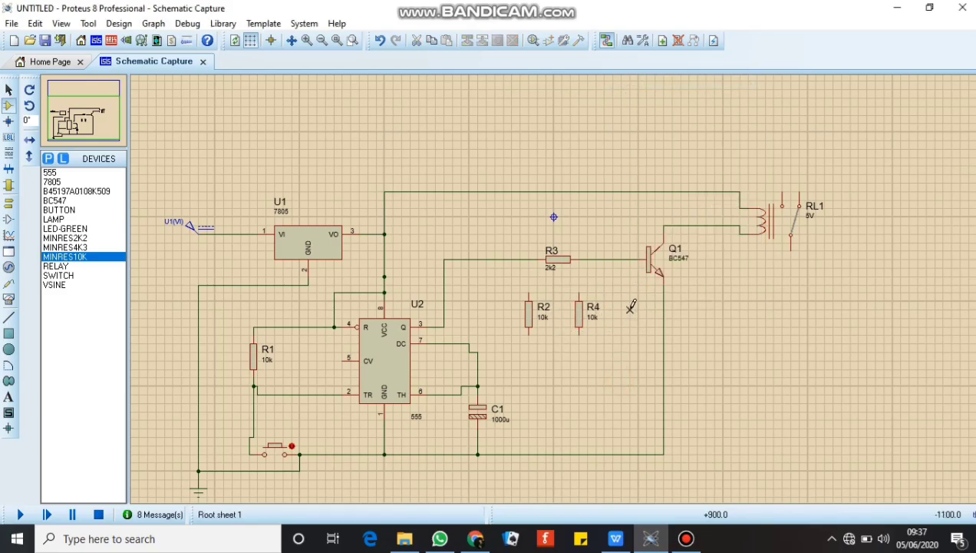
# Place a third MINRES10K resistor to the right of R4, rotate it anti-clockwise and align it with the other two.
pyautogui.click(629, 314)
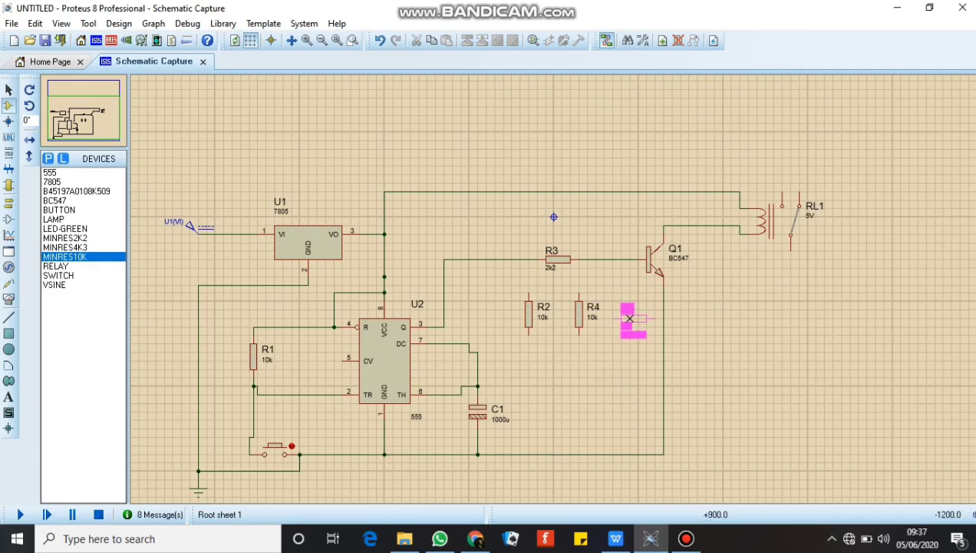
pyautogui.click(621, 315)
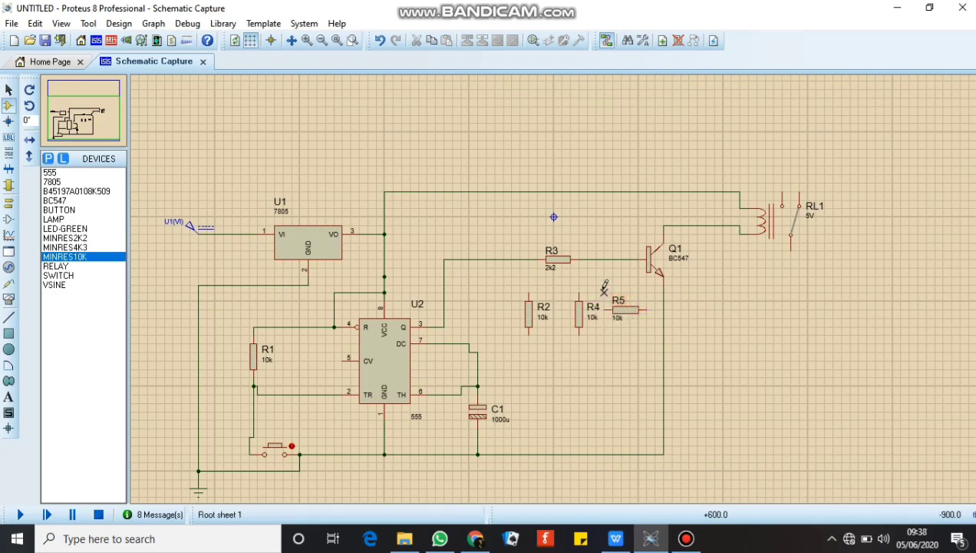
pyautogui.moveTo(604, 292); pyautogui.dragTo(647, 326)
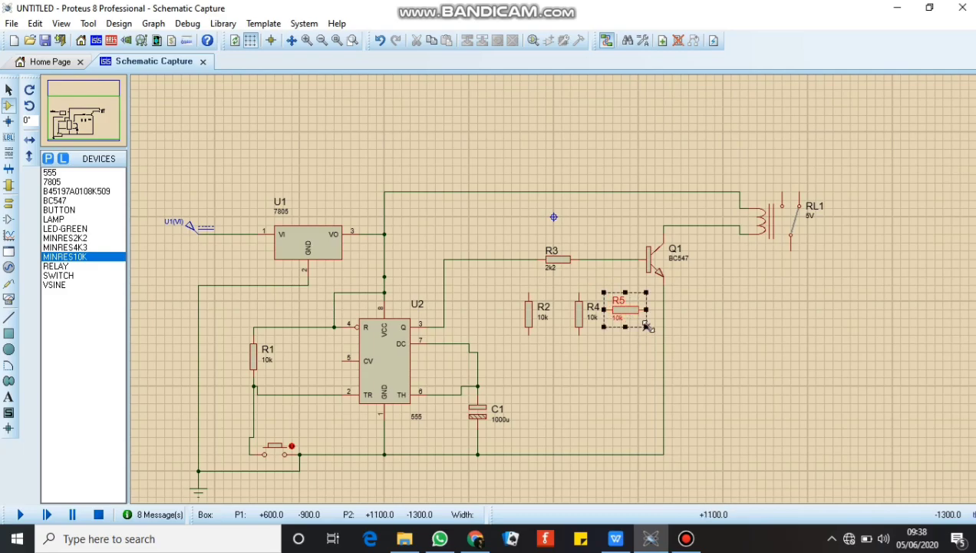
pyautogui.rightClick(645, 309)
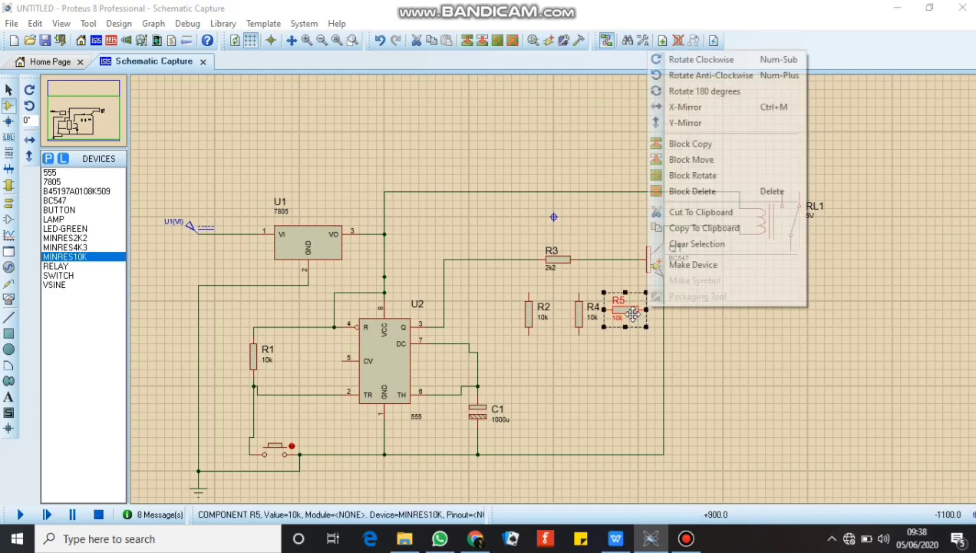
pyautogui.click(675, 75)
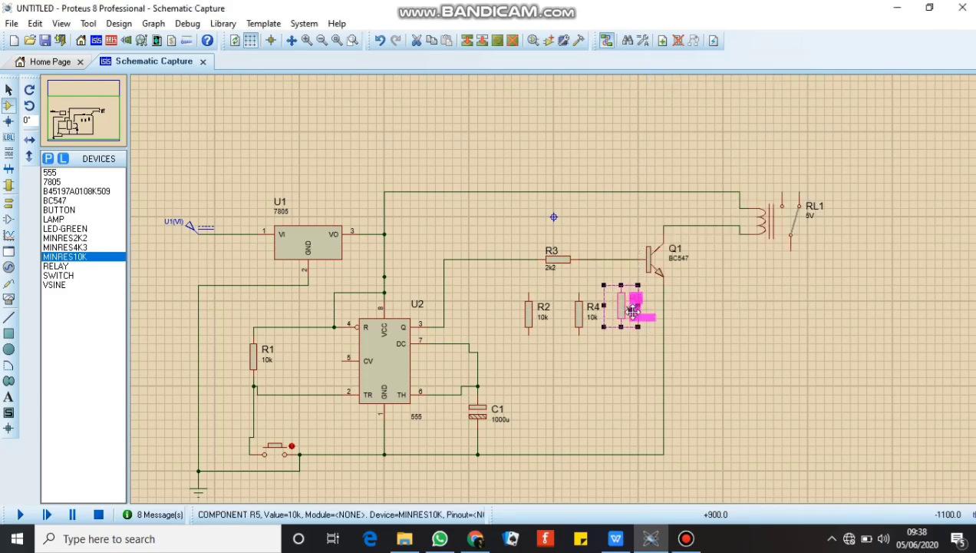
pyautogui.moveTo(633, 312); pyautogui.dragTo(632, 319)
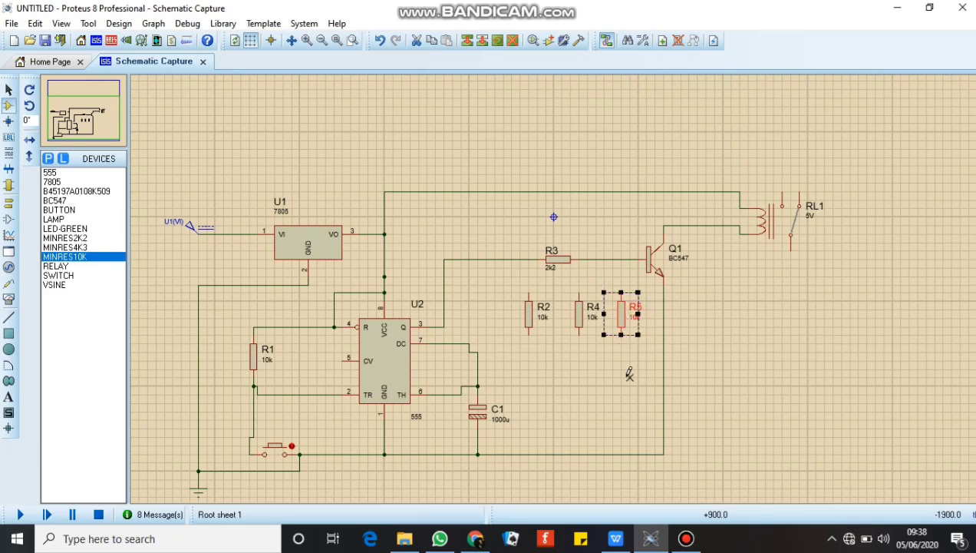
pyautogui.click(591, 363)
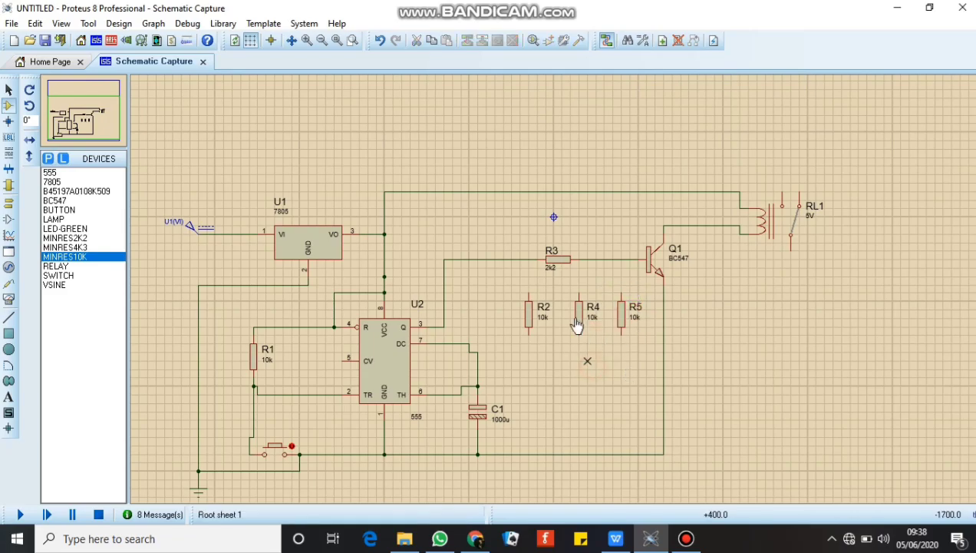
# Move resistor R4 slightly left, closer to R2.
pyautogui.click(584, 330)
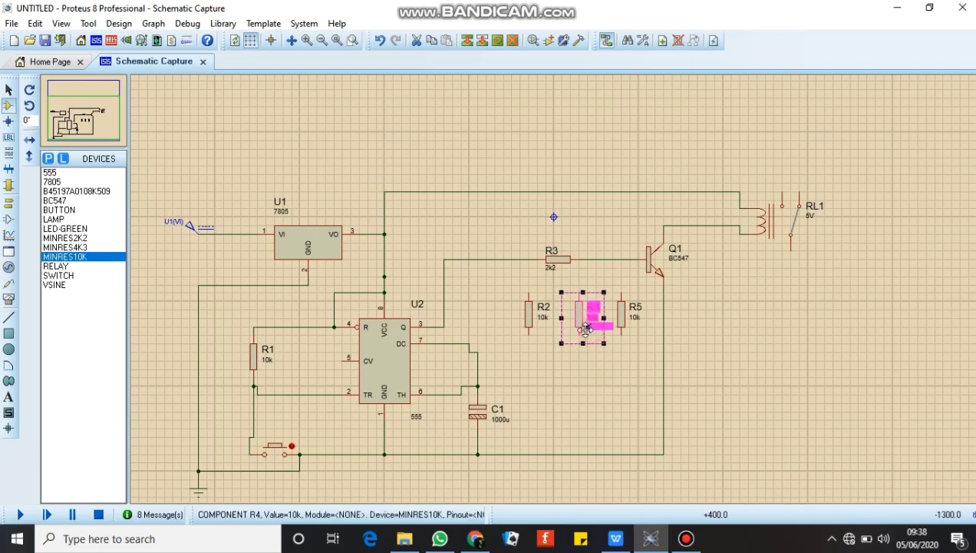
pyautogui.moveTo(584, 330); pyautogui.dragTo(577, 330)
pyautogui.click(589, 396)
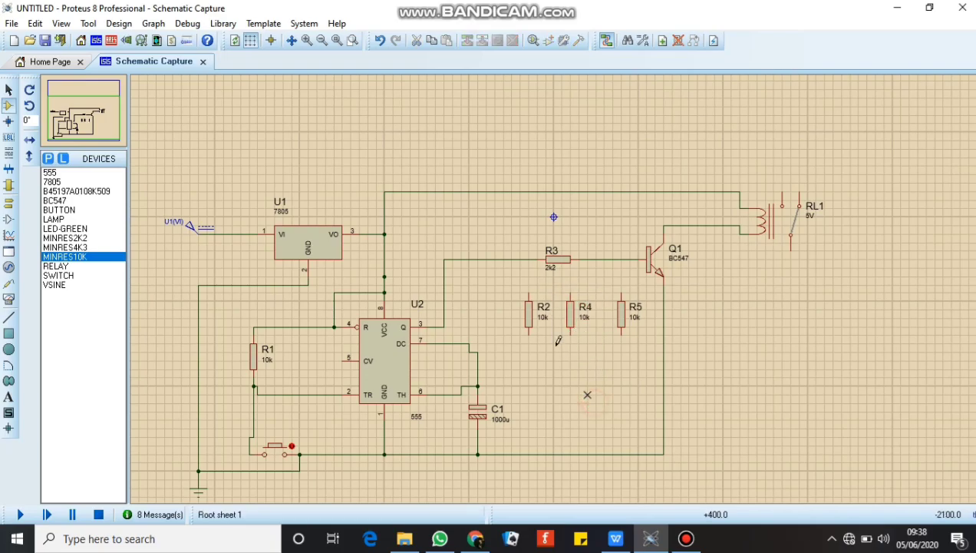
# Set the value of resistor R2 to 300K.
pyautogui.click(542, 318)
pyautogui.click(542, 318)
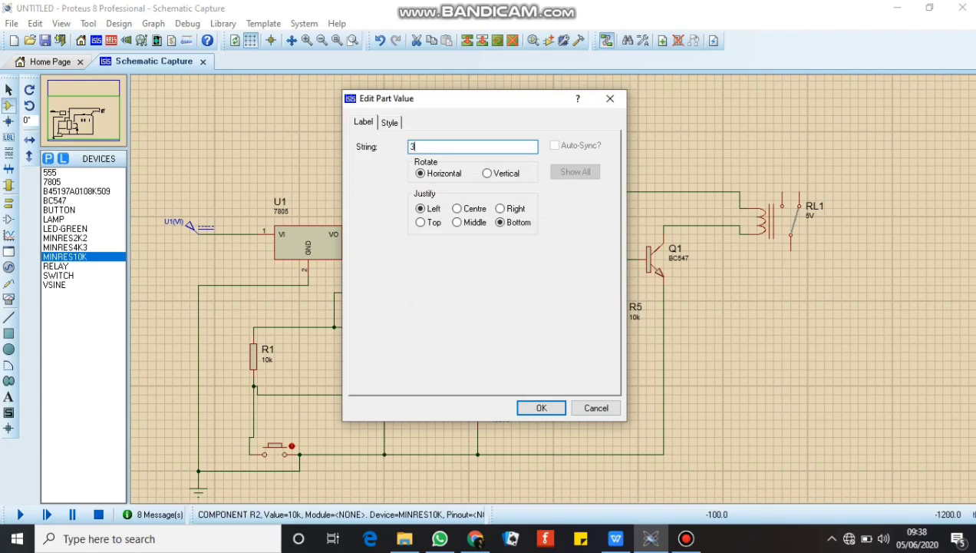
pyautogui.write('300K')
pyautogui.press('Return')
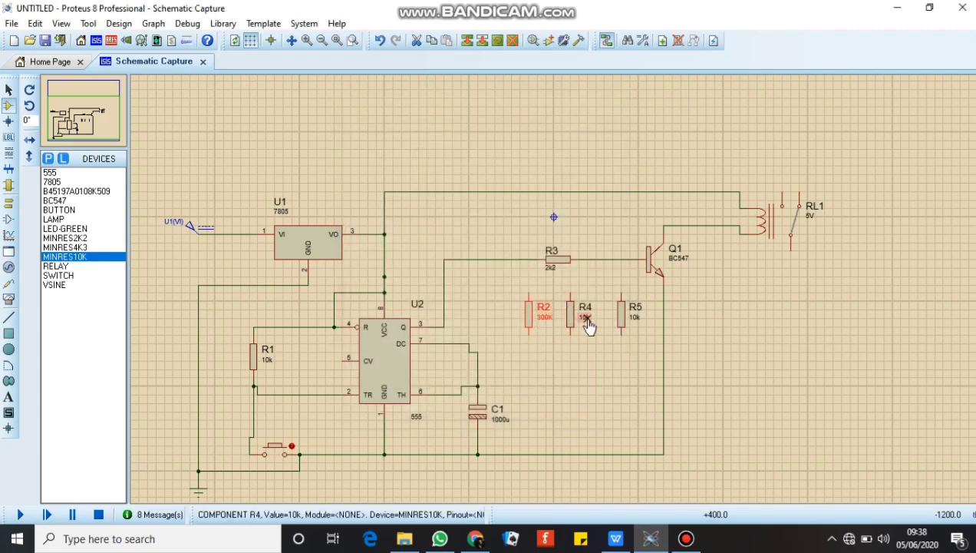
# Set the value of resistor R4 to 800K.
pyautogui.click(588, 326)
pyautogui.write('8')
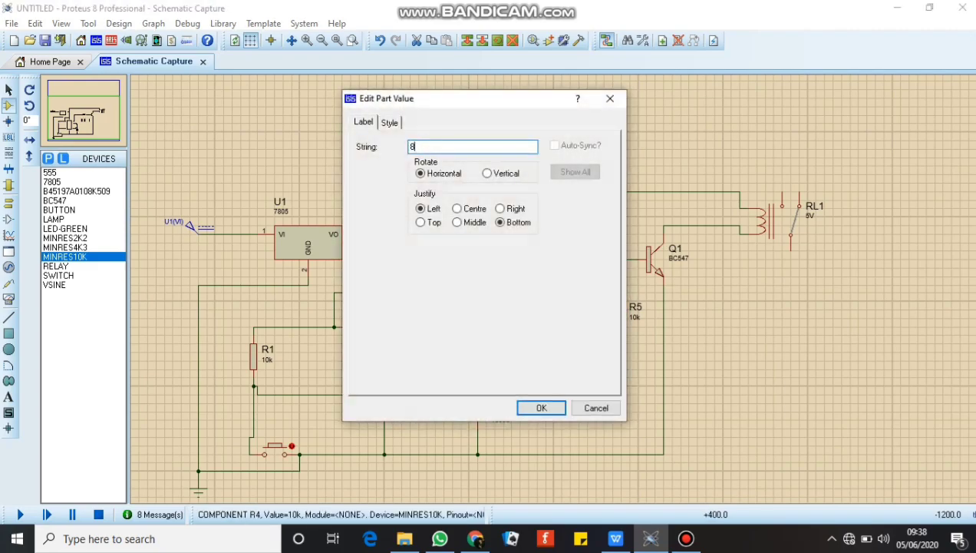
pyautogui.write('00K')
pyautogui.press('Return')
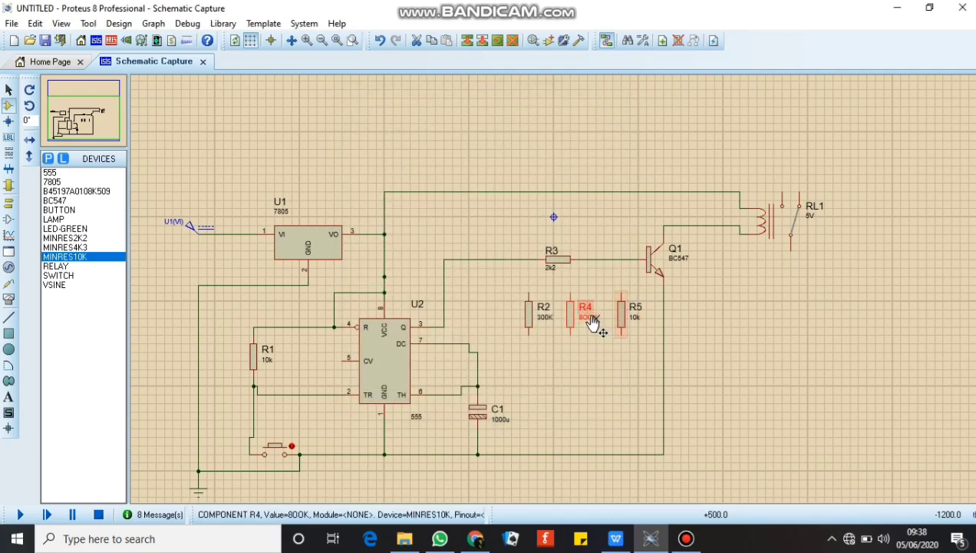
pyautogui.click(587, 316)
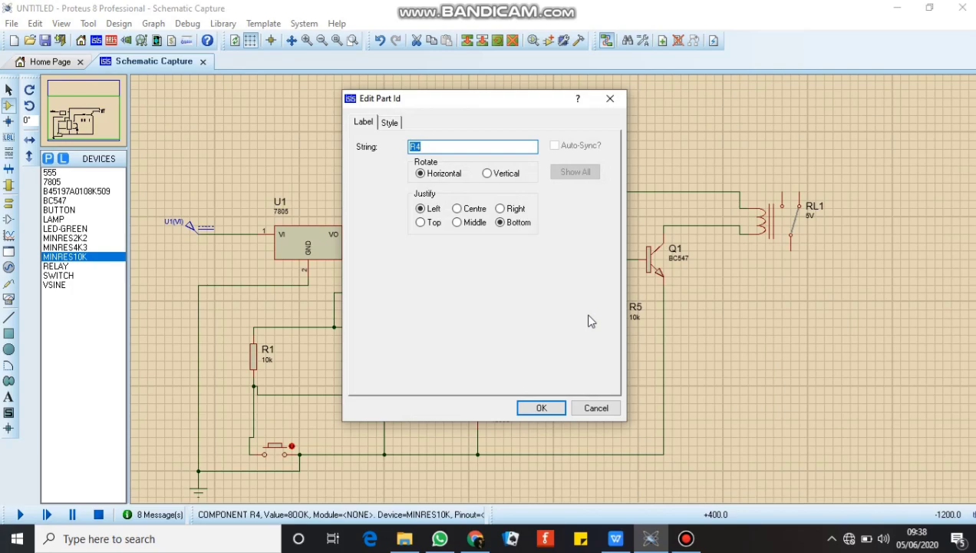
pyautogui.click(586, 393)
pyautogui.click(595, 408)
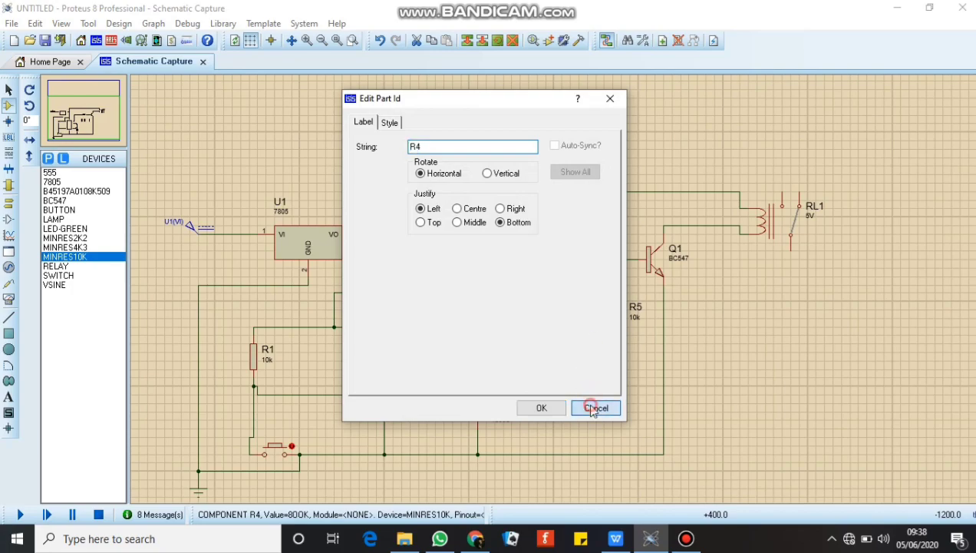
pyautogui.doubleClick(587, 317)
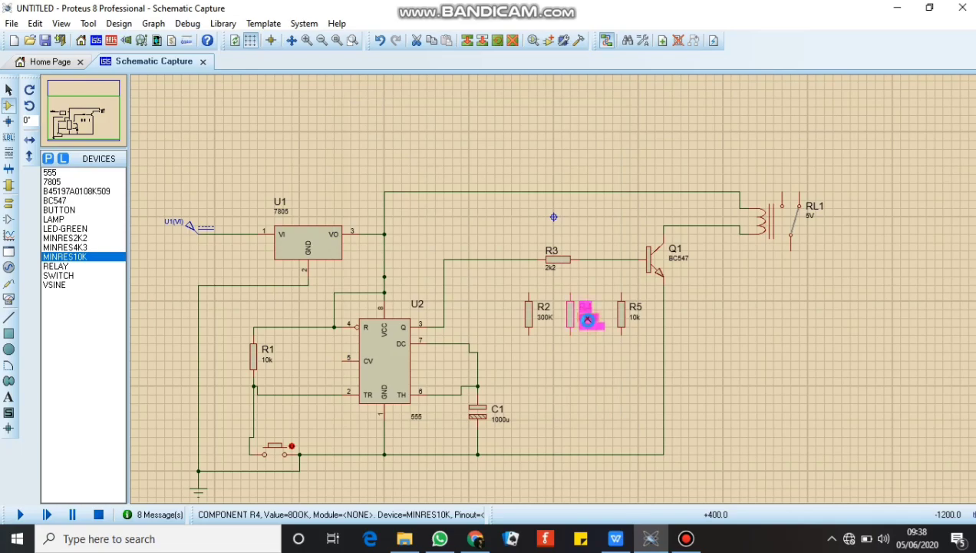
pyautogui.click(487, 147)
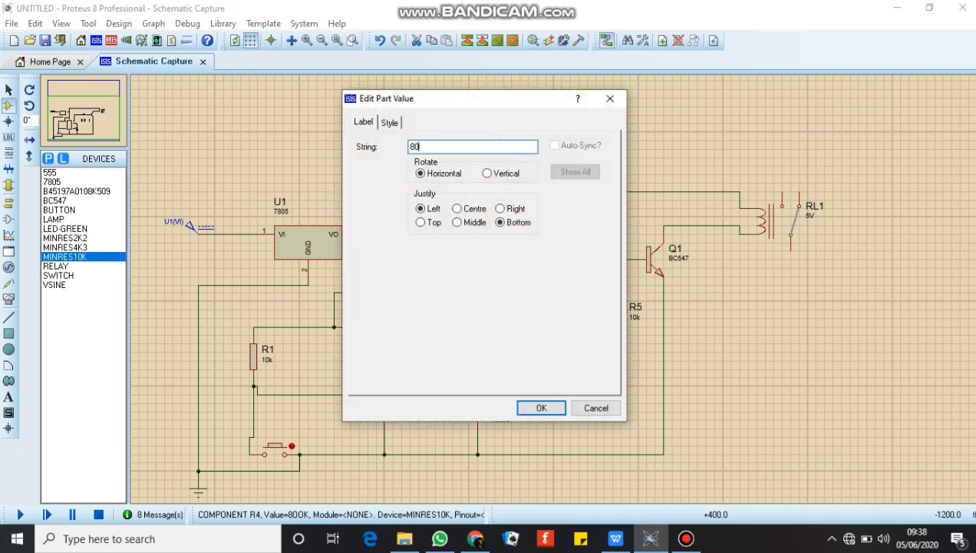
pyautogui.press('Escape')
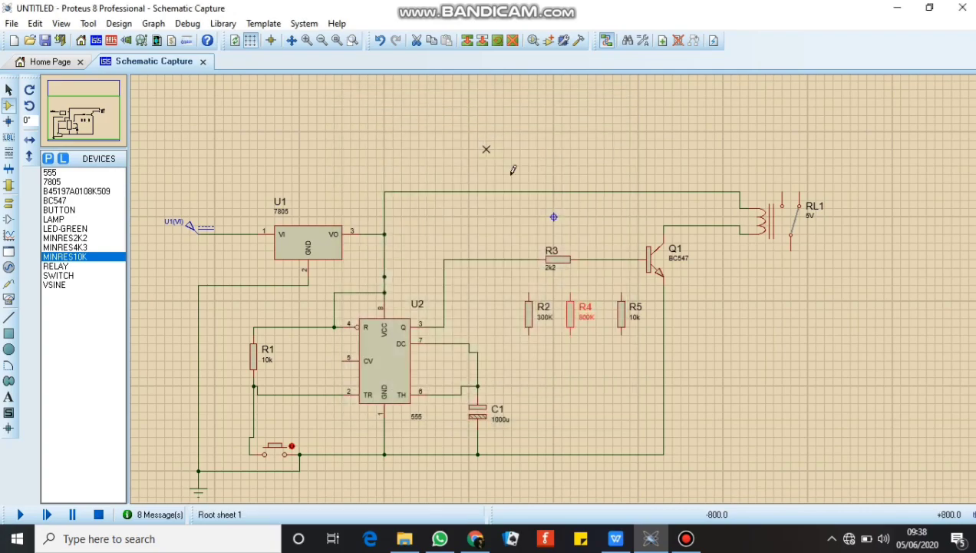
# Set the value of resistor R5 to 1600K.
pyautogui.doubleClick(637, 319)
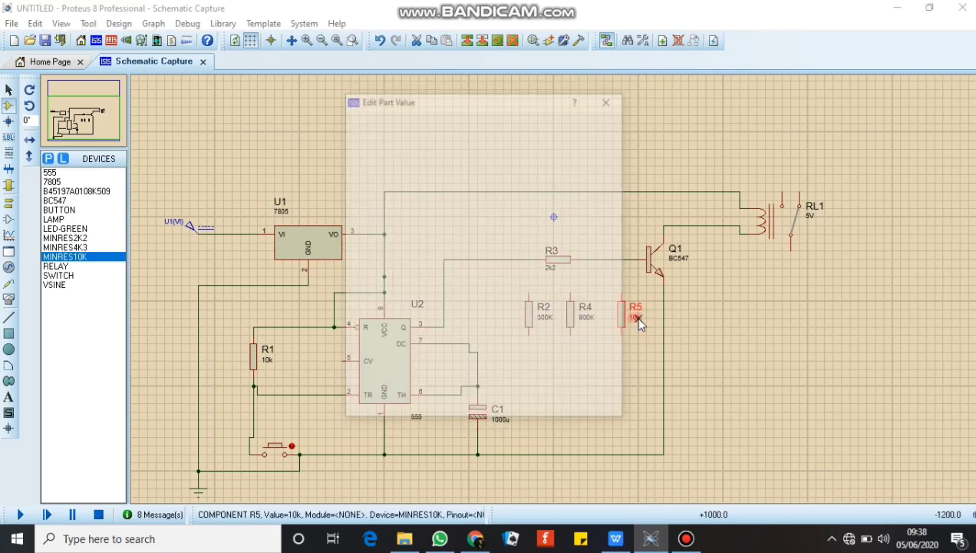
pyautogui.write('1600K')
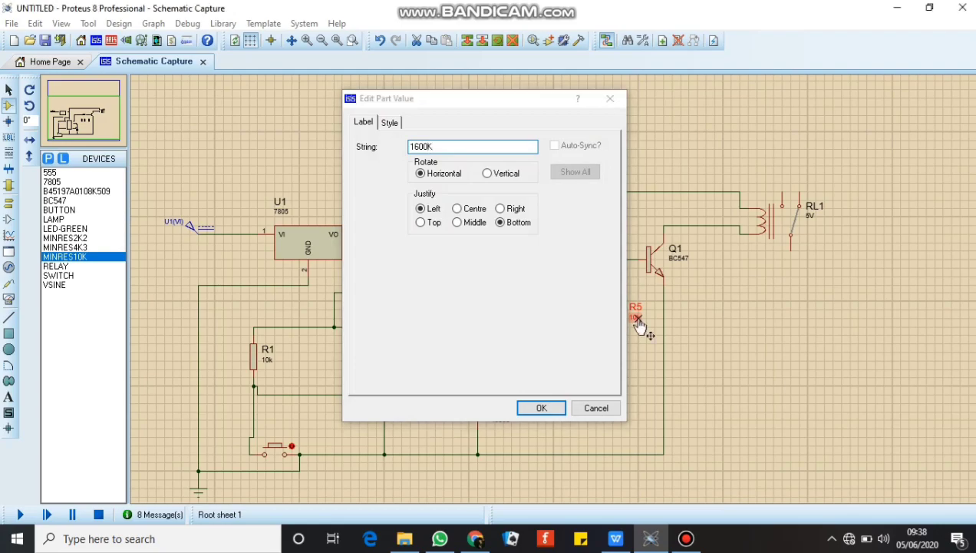
pyautogui.press('Return')
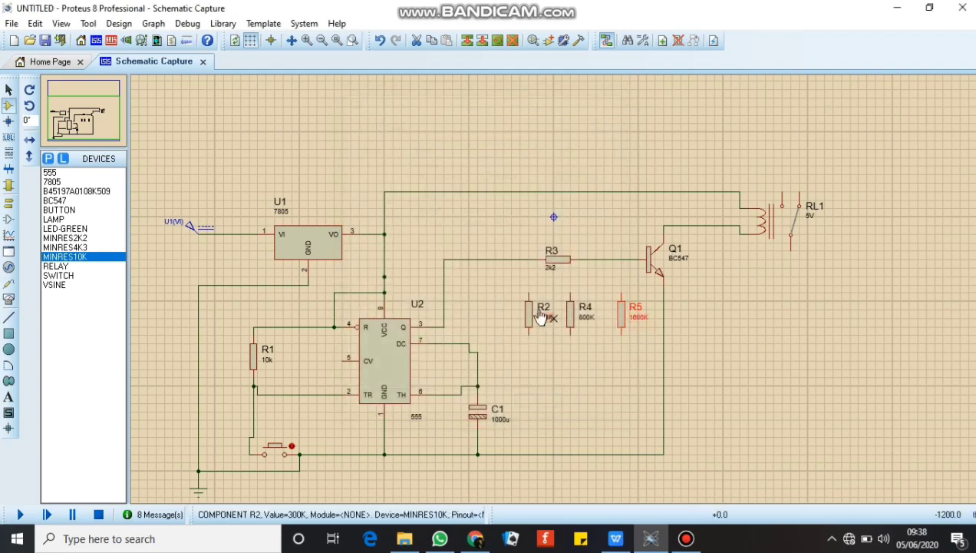
# Move R2, R4 and R5 together slightly downward and join their upper pins with one common wire.
pyautogui.moveTo(511, 283); pyautogui.dragTo(634, 353)
pyautogui.click(627, 384)
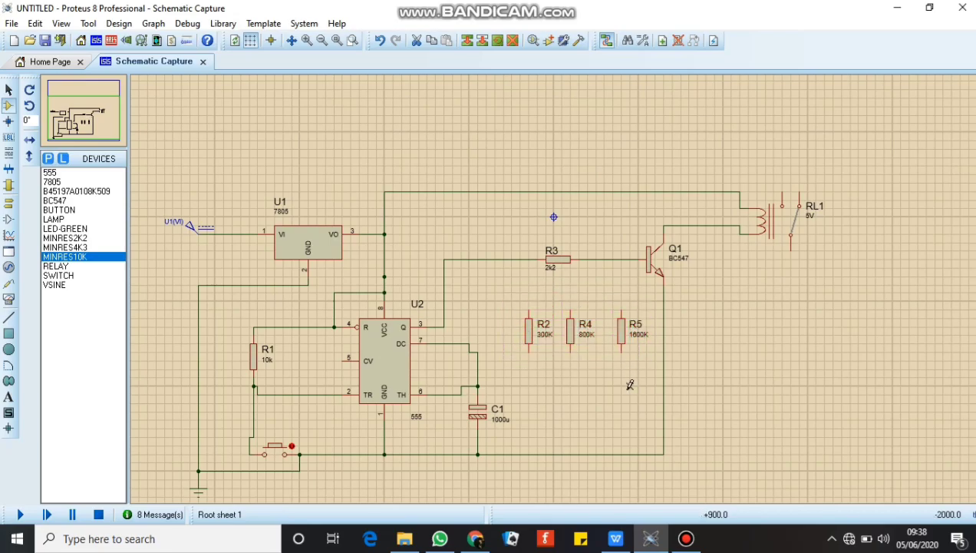
pyautogui.click(529, 309)
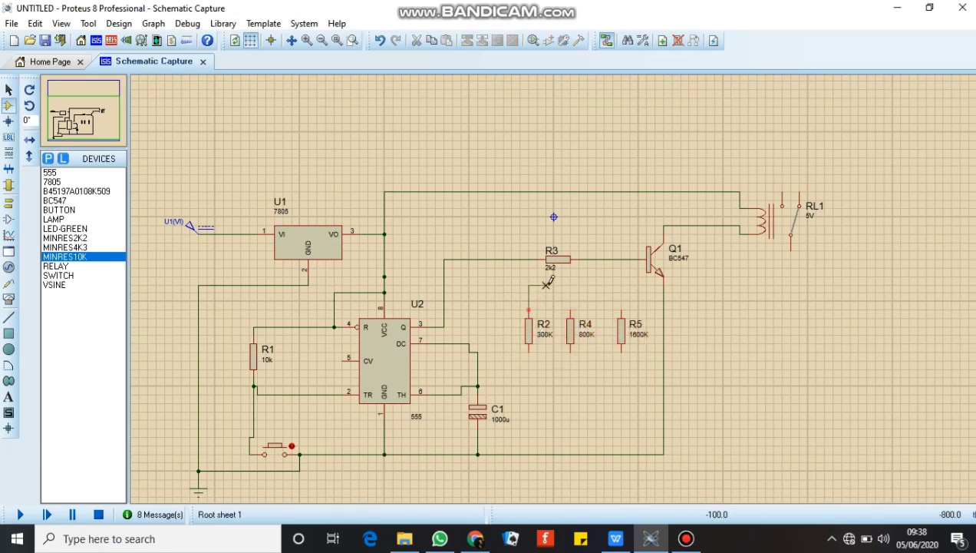
pyautogui.click(621, 293)
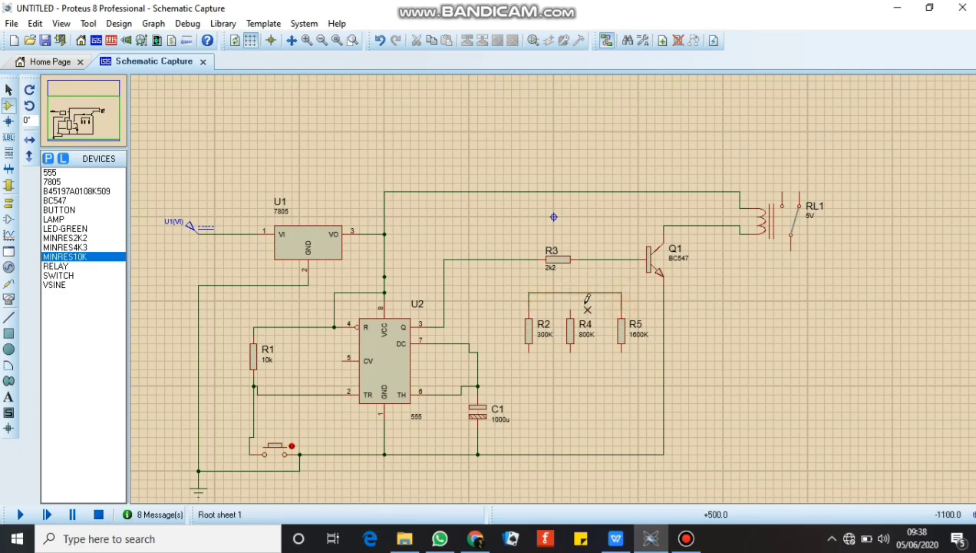
pyautogui.click(571, 308)
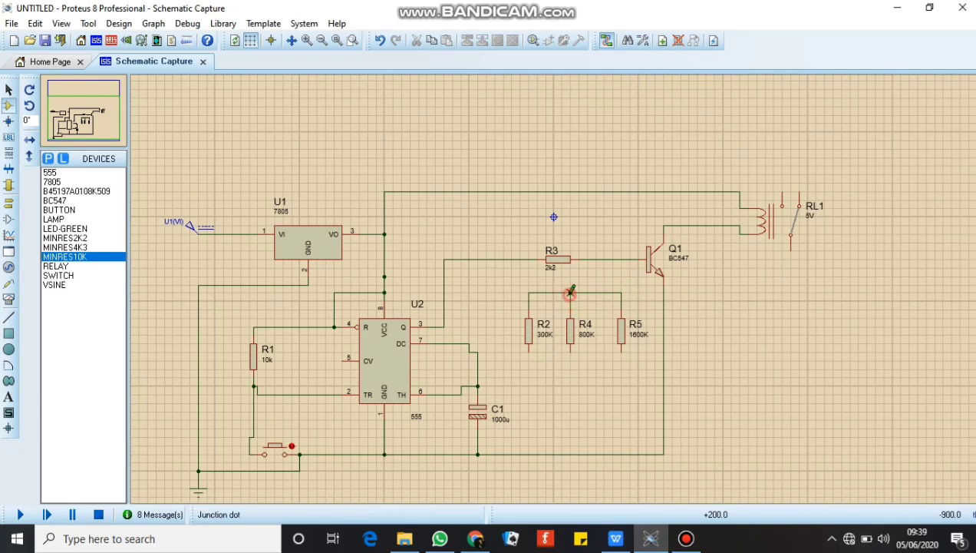
pyautogui.click(570, 292)
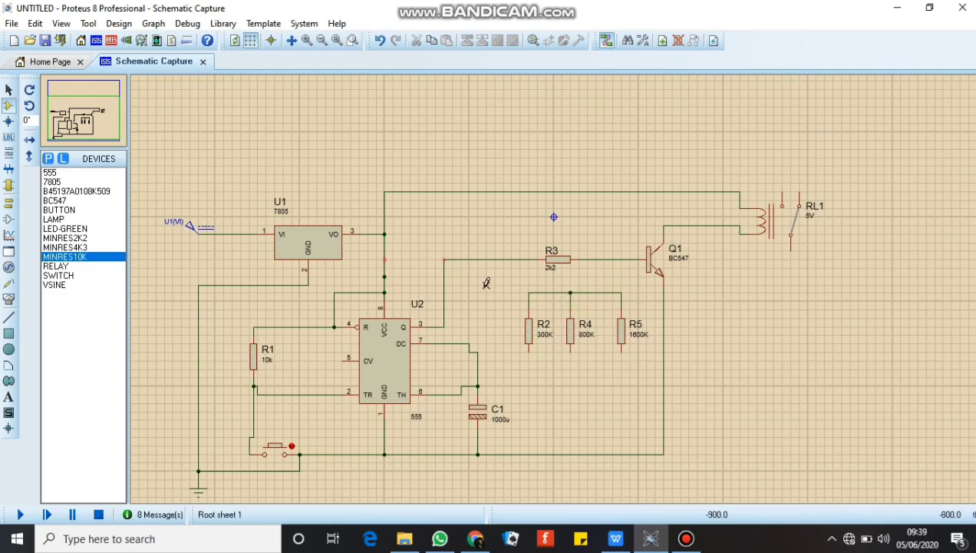
# Wire the common upper node of R2, R4 and R5 to the supply line above the 555's VCC pin.
pyautogui.click(570, 291)
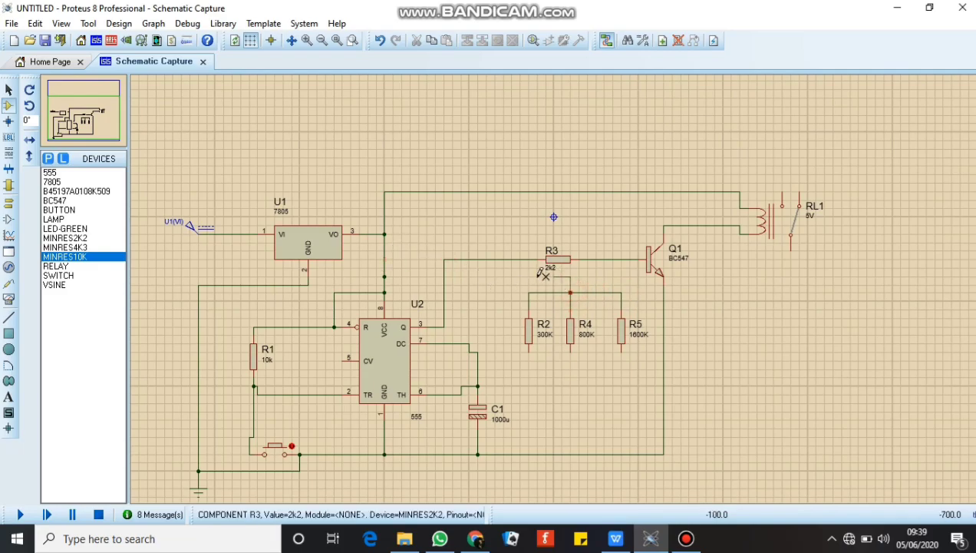
pyautogui.click(385, 276)
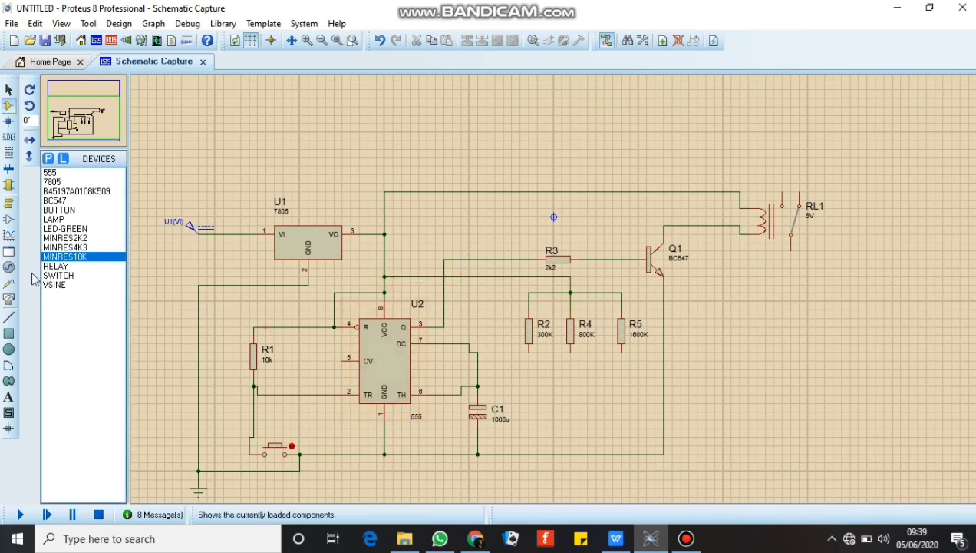
# Place a SWITCH component, rotate it clockwise to stand vertically, and align it directly below resistor R2.
pyautogui.click(59, 276)
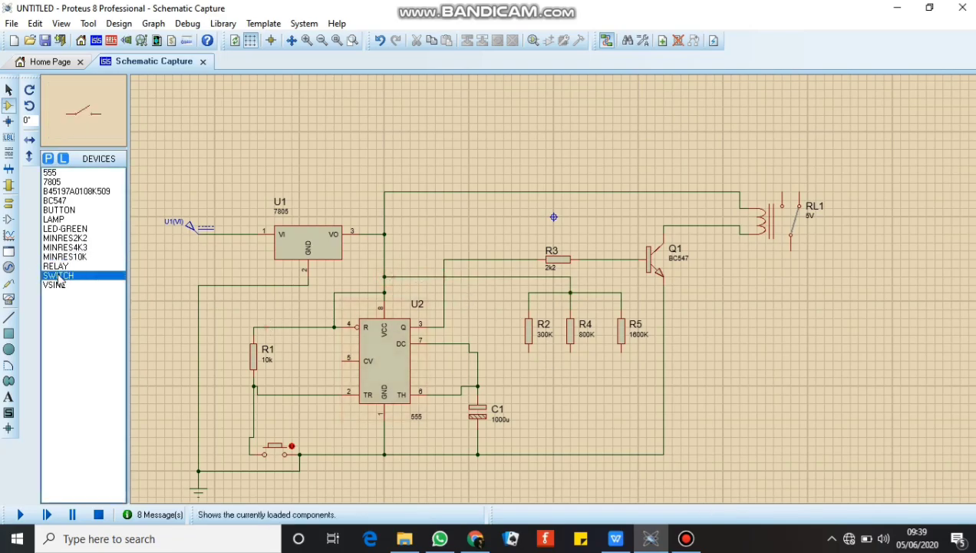
pyautogui.click(530, 384)
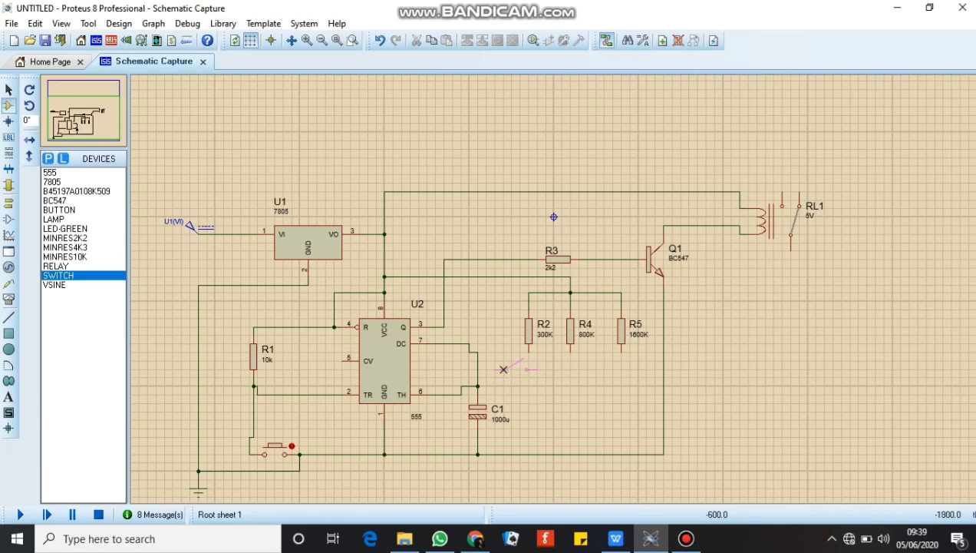
pyautogui.click(530, 383)
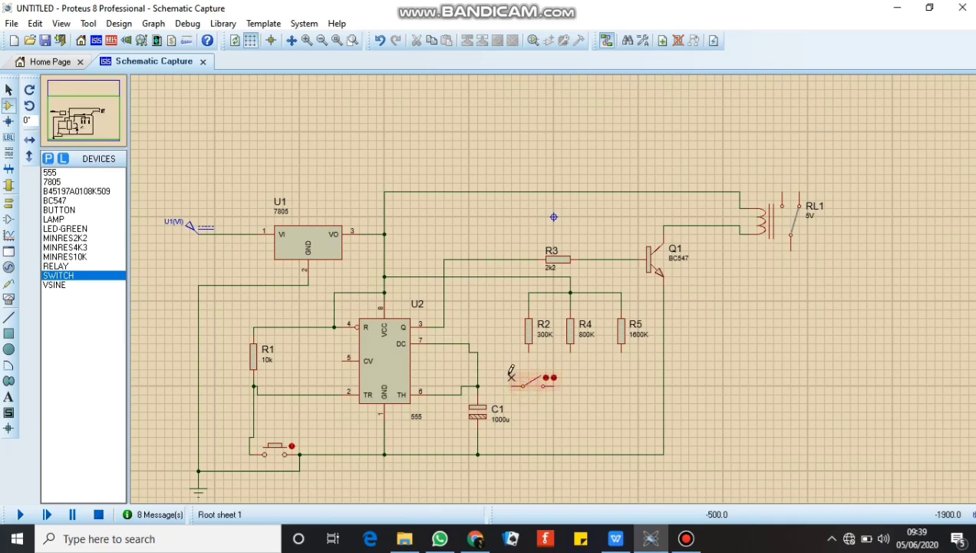
pyautogui.click(546, 382)
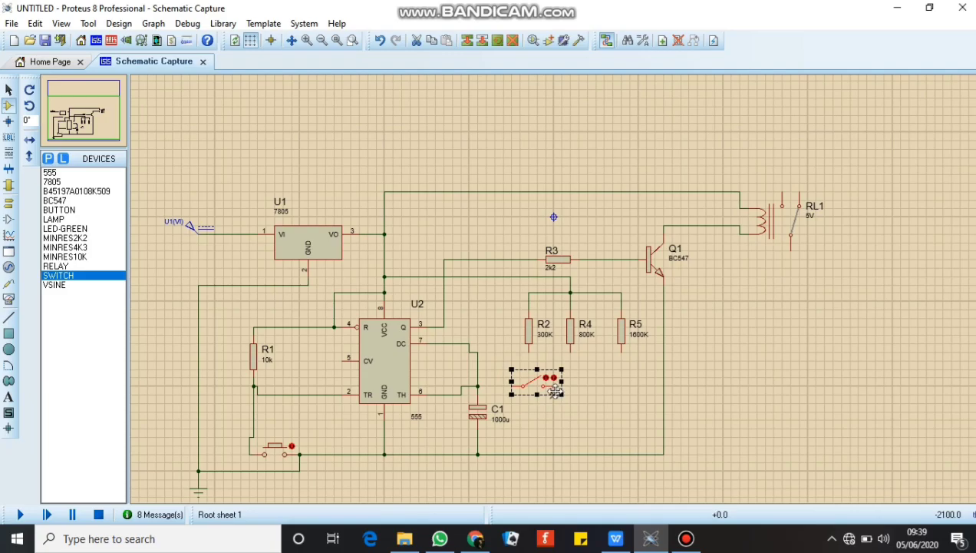
pyautogui.rightClick(556, 372)
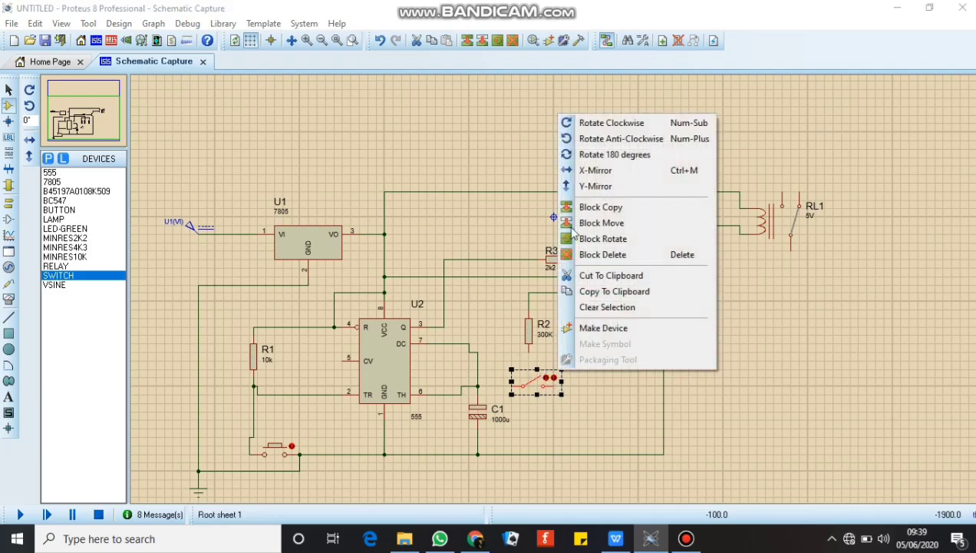
pyautogui.click(580, 129)
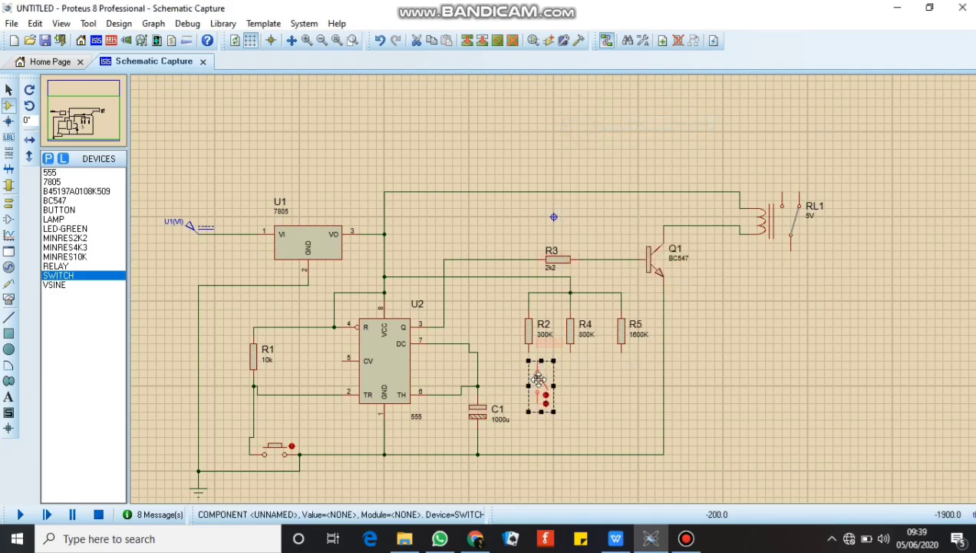
pyautogui.moveTo(531, 380); pyautogui.dragTo(529, 379)
pyautogui.click(580, 386)
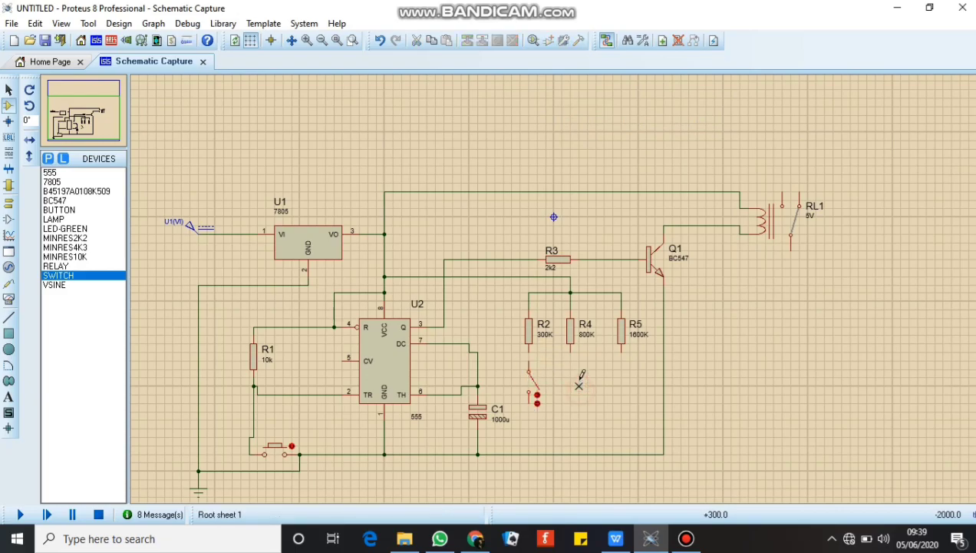
# Add a second SWITCH, rotated clockwise, and align it directly below resistor R4.
pyautogui.click(573, 384)
pyautogui.rightClick(604, 404)
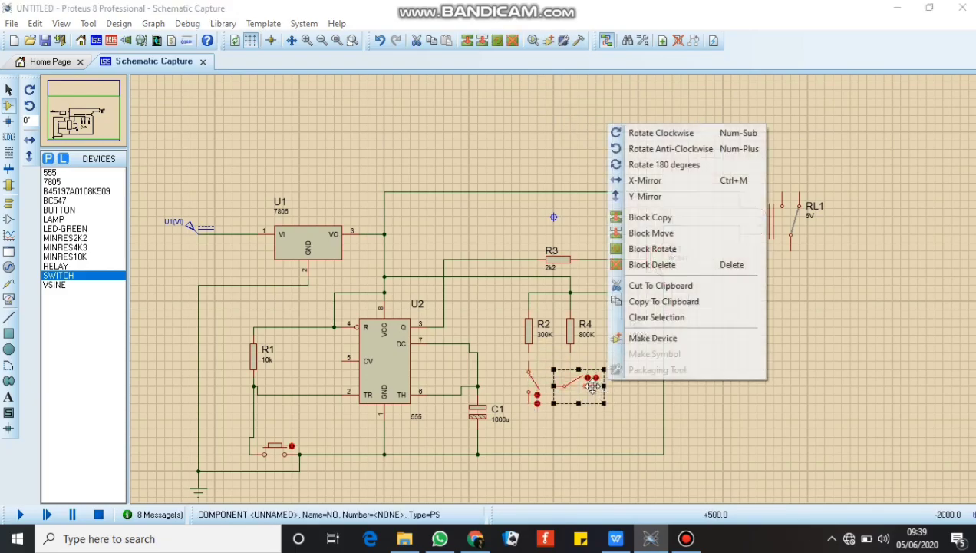
pyautogui.click(631, 136)
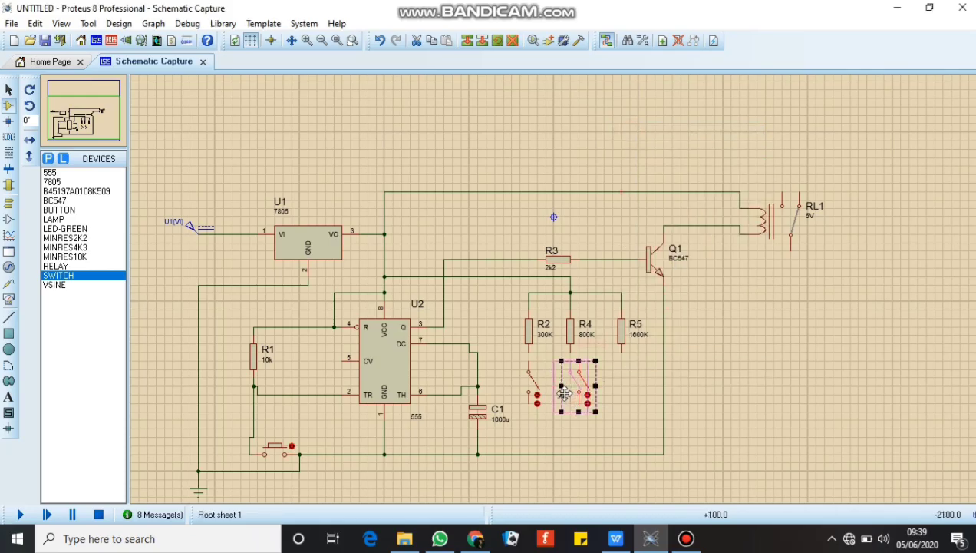
pyautogui.moveTo(566, 394); pyautogui.dragTo(557, 393)
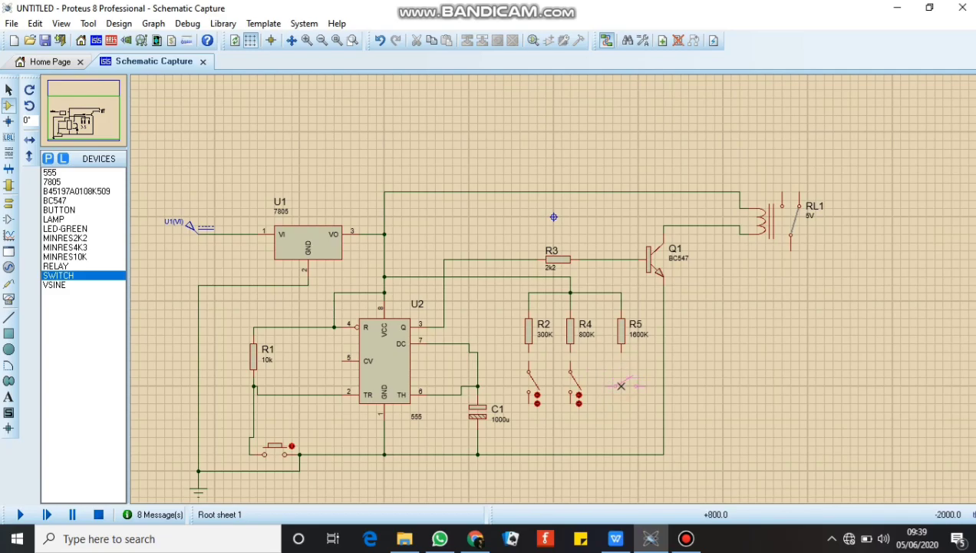
# Add a third SWITCH, rotated clockwise, and align it directly below resistor R5.
pyautogui.click(614, 382)
pyautogui.moveTo(604, 377); pyautogui.dragTo(649, 401)
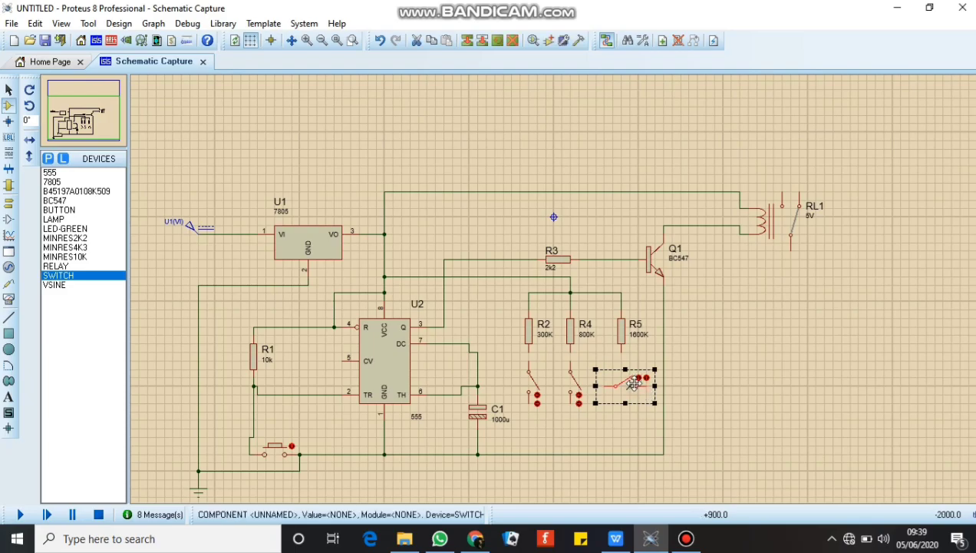
pyautogui.rightClick(634, 381)
pyautogui.click(674, 128)
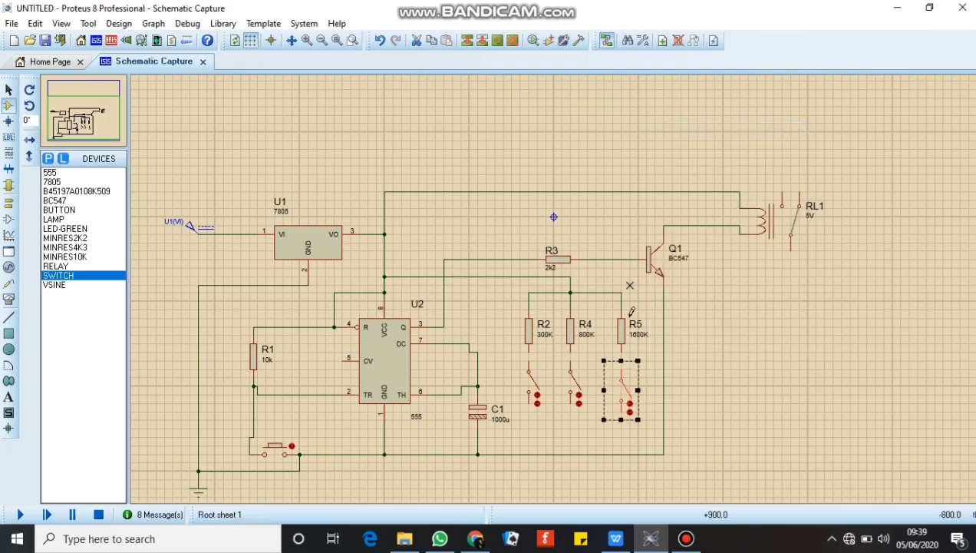
pyautogui.moveTo(622, 390); pyautogui.dragTo(622, 382)
pyautogui.click(654, 392)
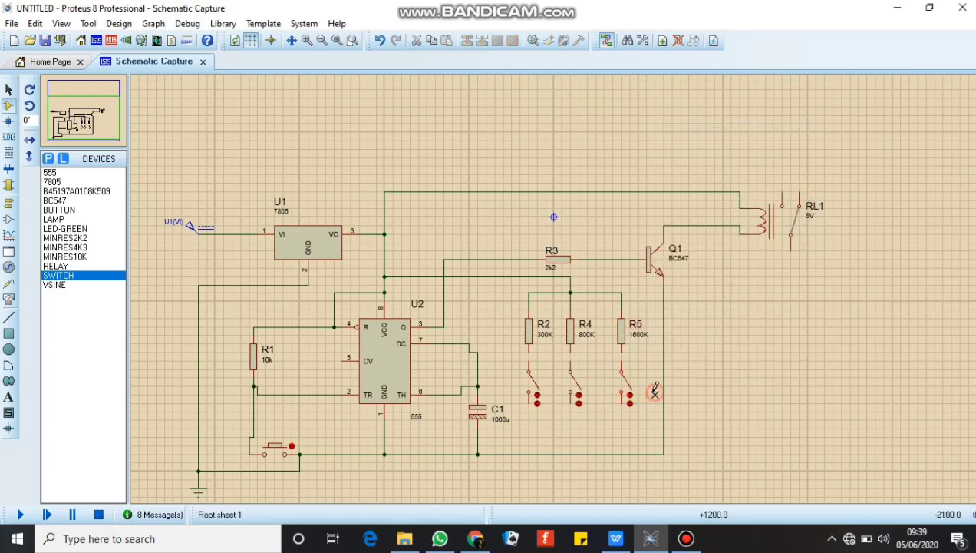
# Wire the lower pins of R2, R4 and R5 to the upper pins of the switches beneath them.
pyautogui.click(529, 361)
pyautogui.click(571, 353)
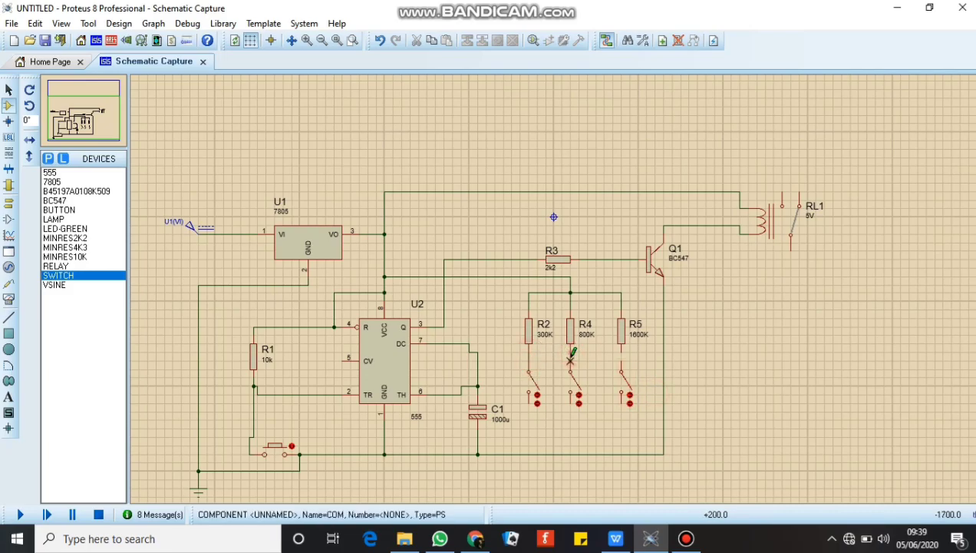
pyautogui.click(571, 359)
pyautogui.click(621, 344)
pyautogui.click(621, 371)
# Join the lower pins of the three switches with one wire and connect it to the 555's DC line above C1.
pyautogui.click(622, 401)
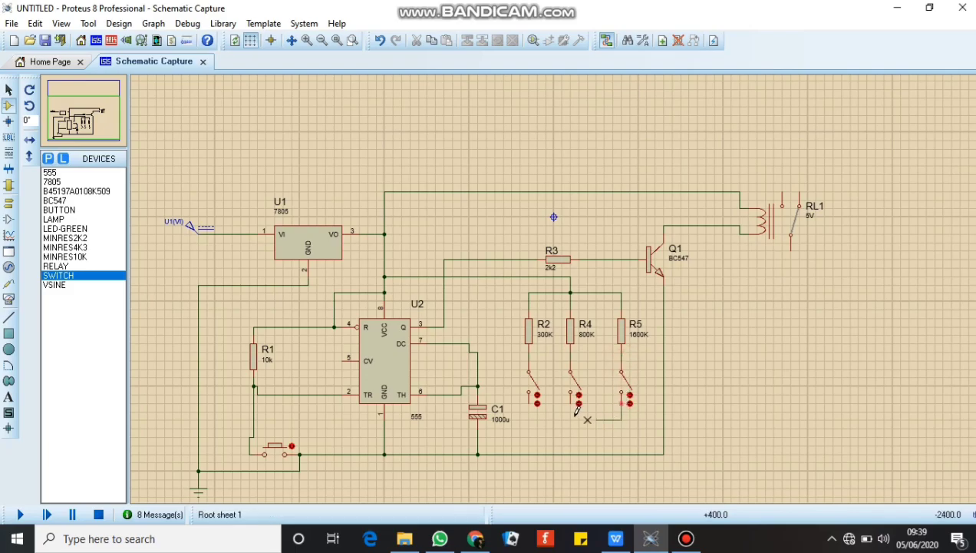
pyautogui.click(528, 393)
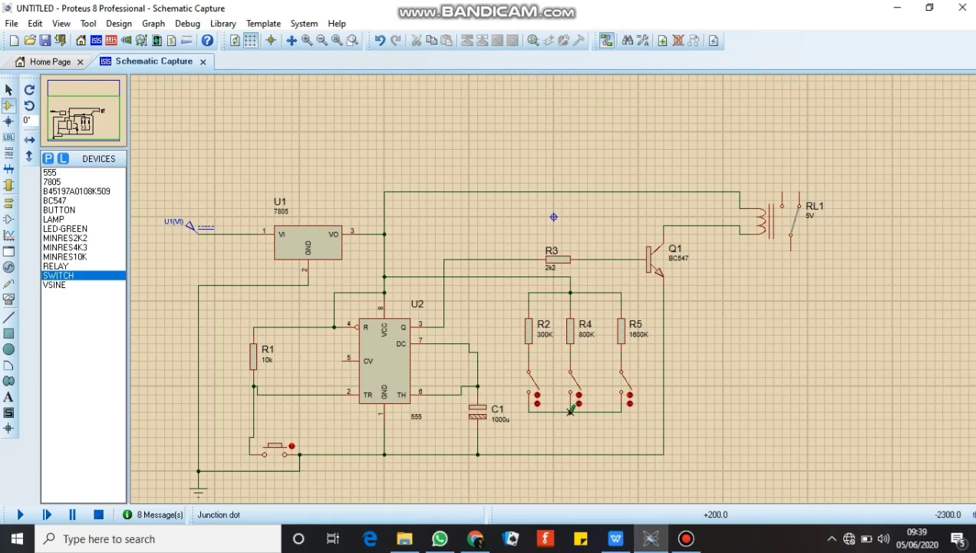
pyautogui.click(572, 412)
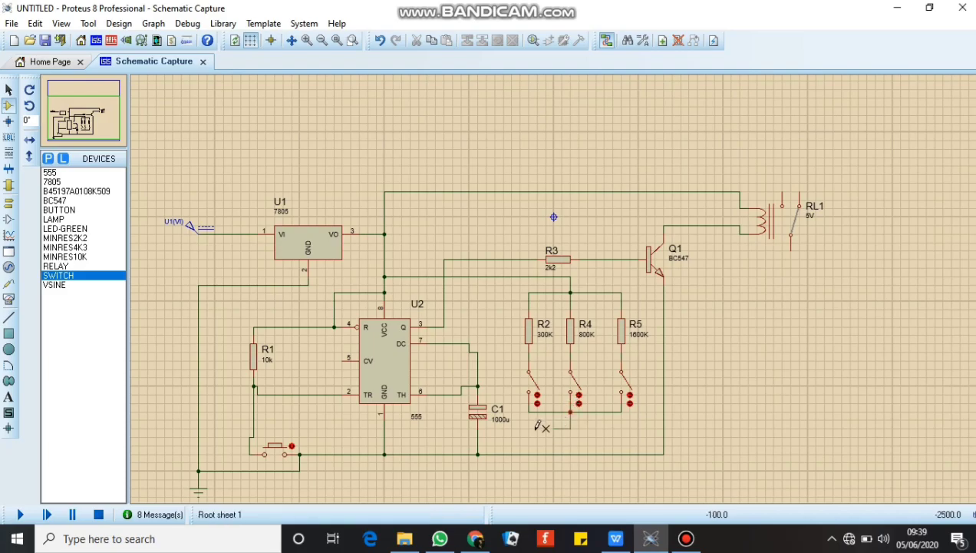
pyautogui.click(479, 350)
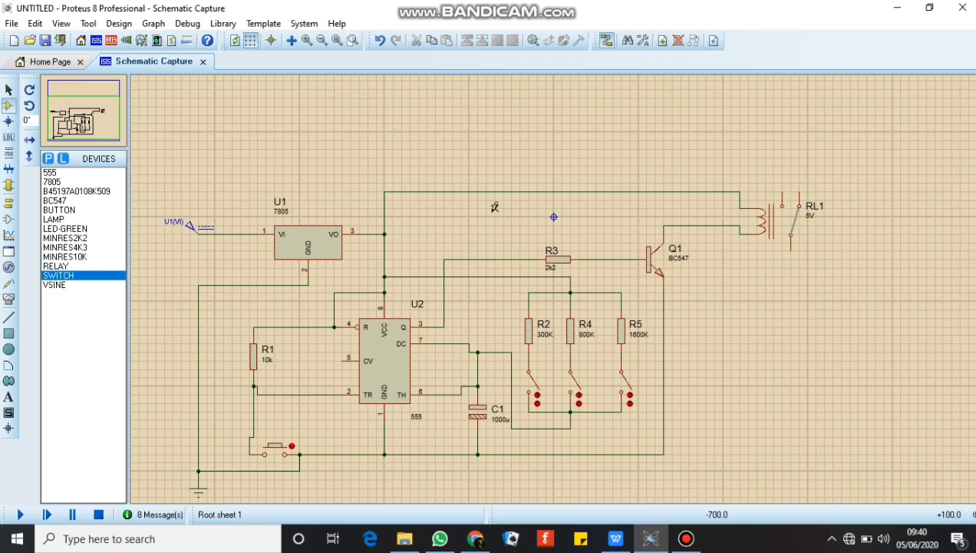
# Place a MINRES10K resistor beside regulator U1, just below the relay's supply wire.
pyautogui.click(385, 244)
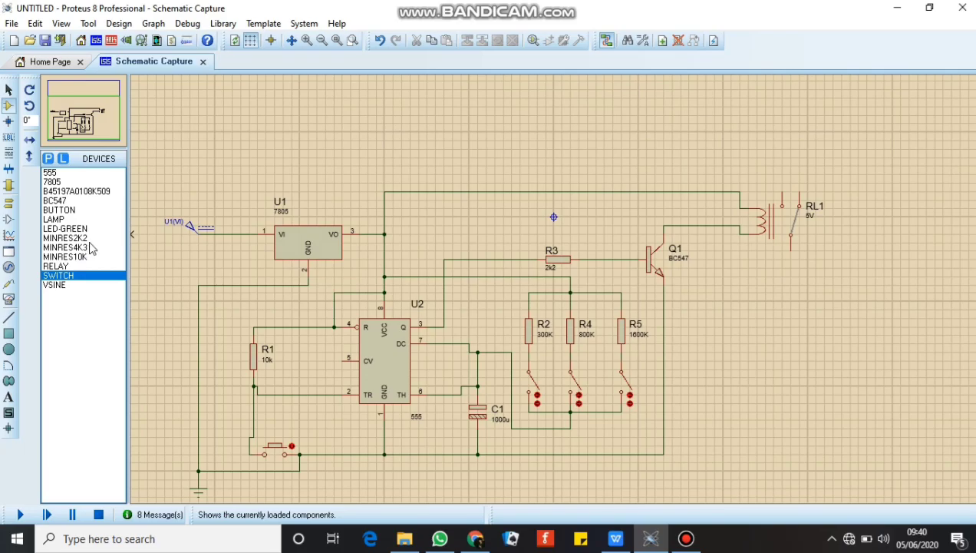
pyautogui.click(69, 257)
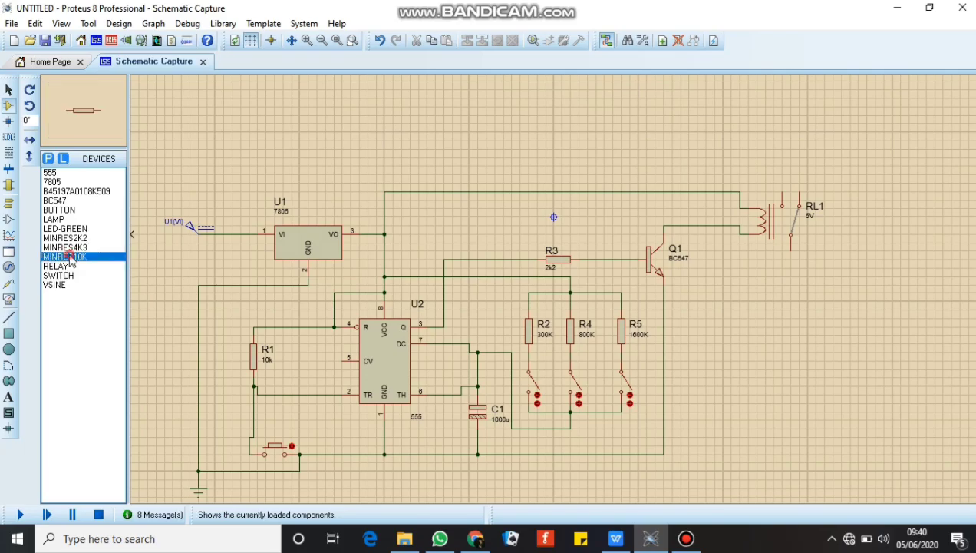
pyautogui.click(443, 215)
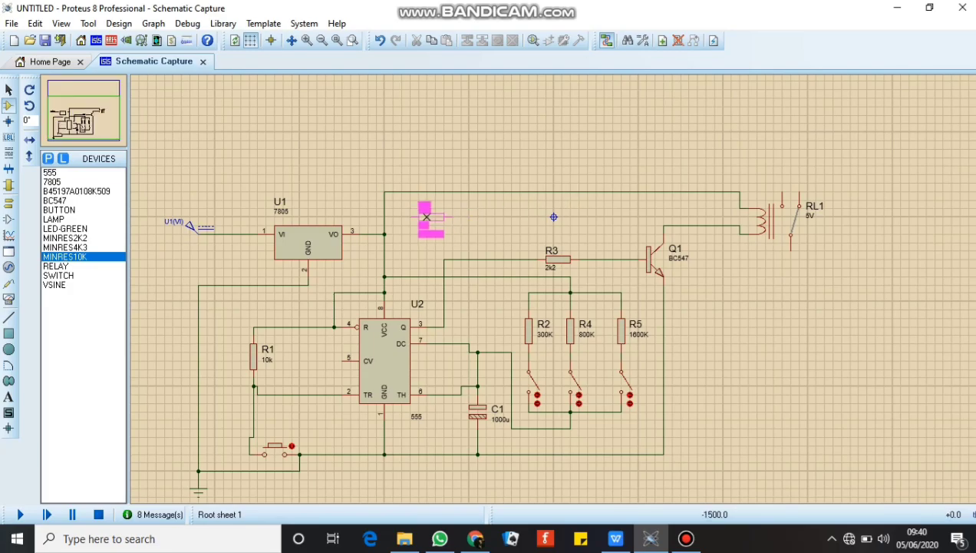
pyautogui.click(426, 217)
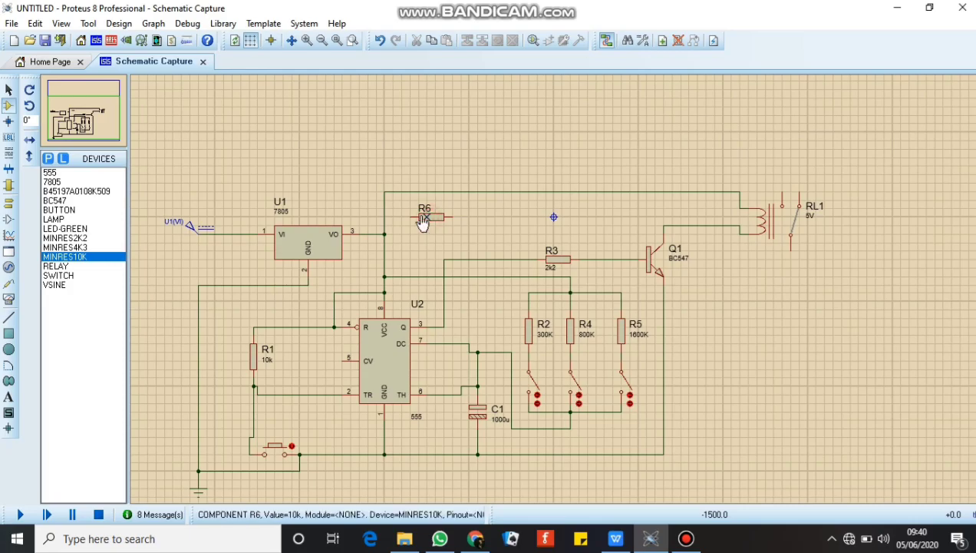
# Place an LED-GREEN above R3, rotate it anti-clockwise to lie horizontally, and align it with resistor R6.
pyautogui.click(63, 229)
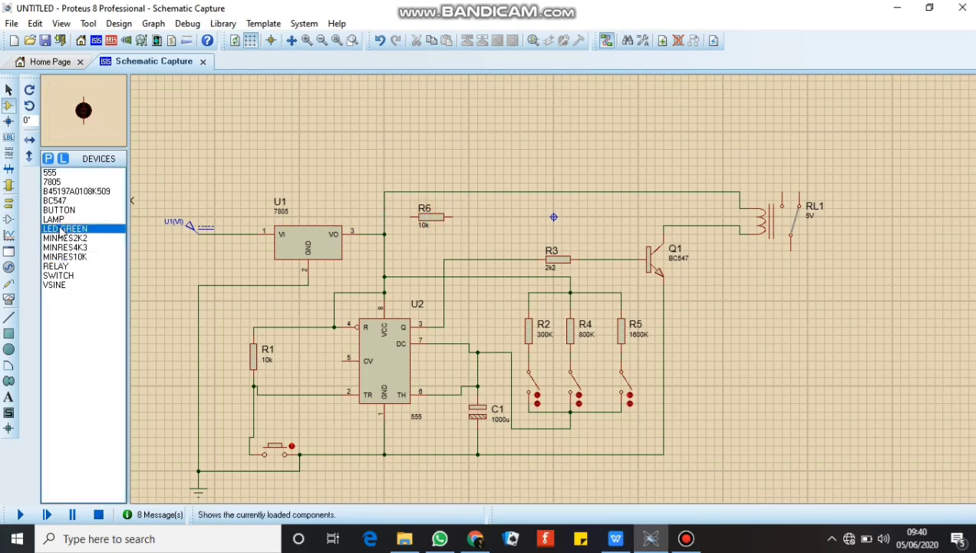
pyautogui.click(511, 217)
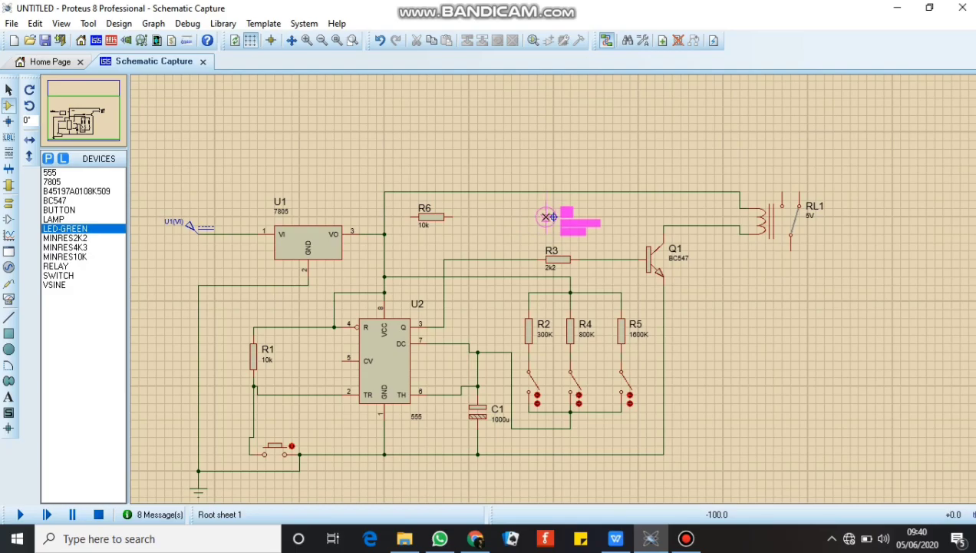
pyautogui.click(546, 218)
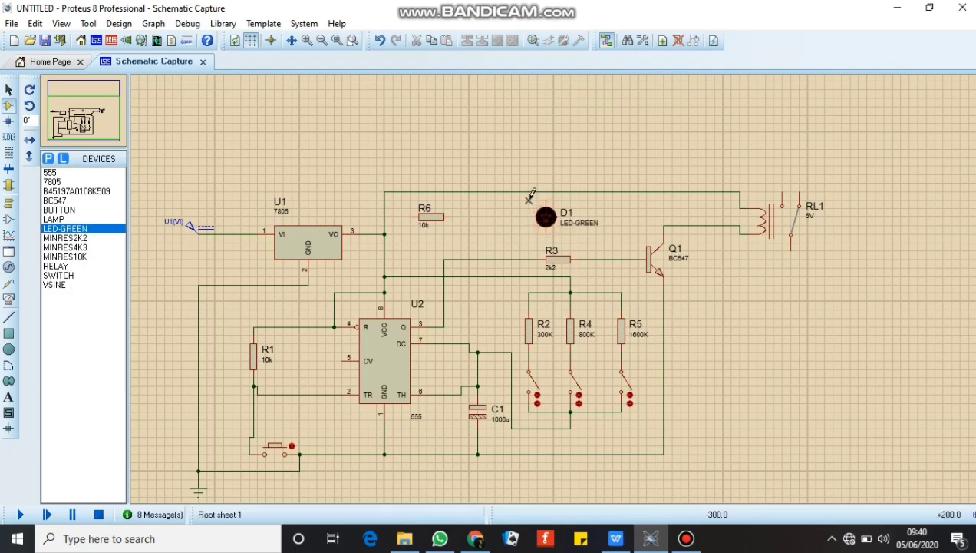
pyautogui.moveTo(528, 201); pyautogui.dragTo(605, 242)
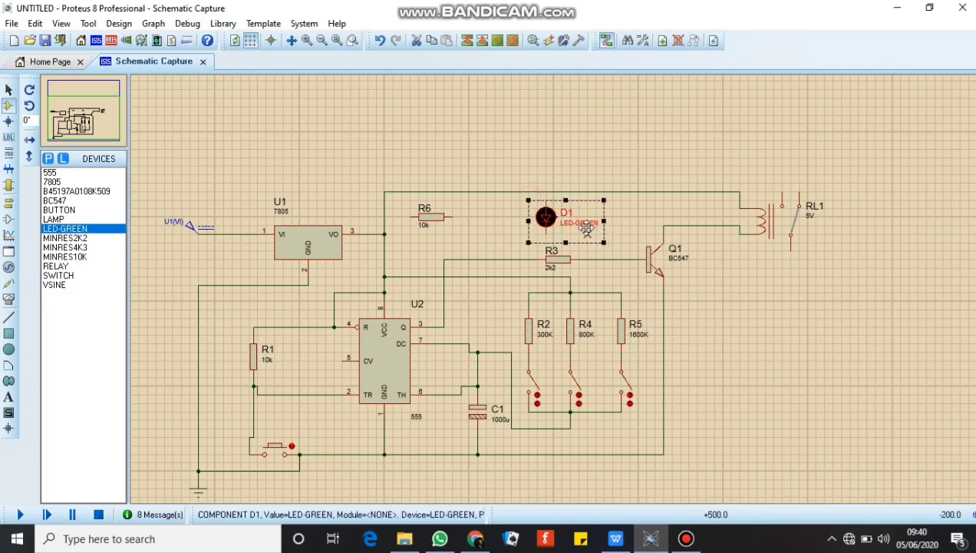
pyautogui.rightClick(596, 219)
pyautogui.click(609, 247)
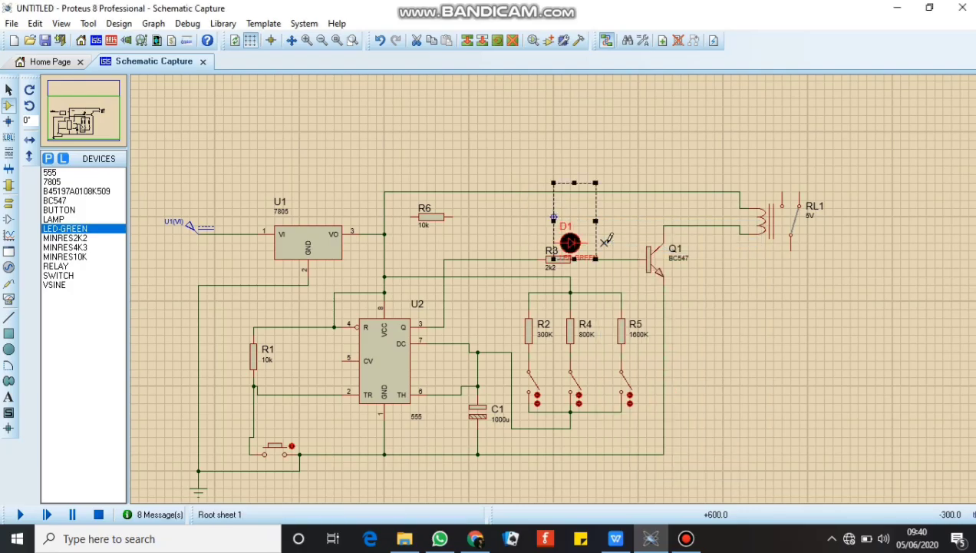
pyautogui.moveTo(570, 203); pyautogui.dragTo(555, 178)
pyautogui.click(616, 167)
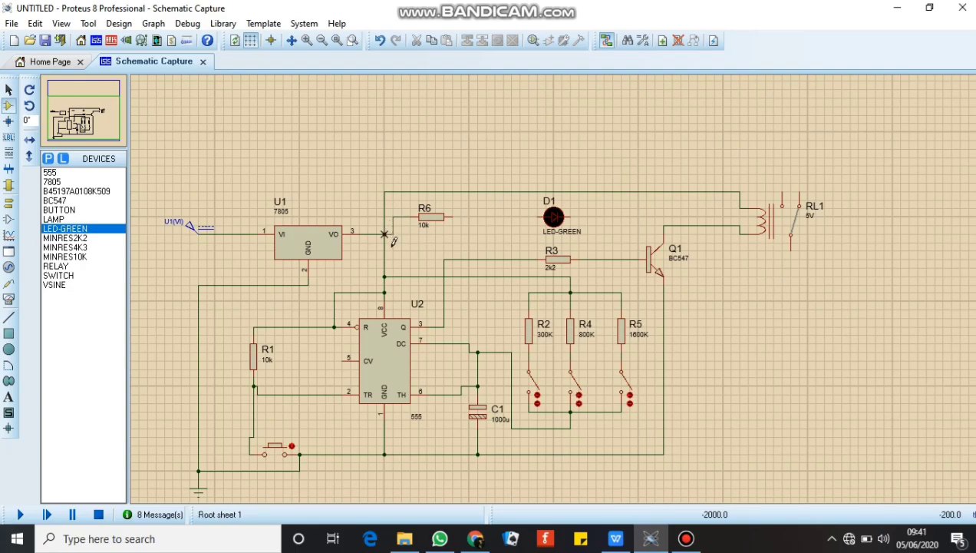
# Wire R6 and LED D1 in series between the regulator's output line and Q1's collector wire.
pyautogui.click(454, 216)
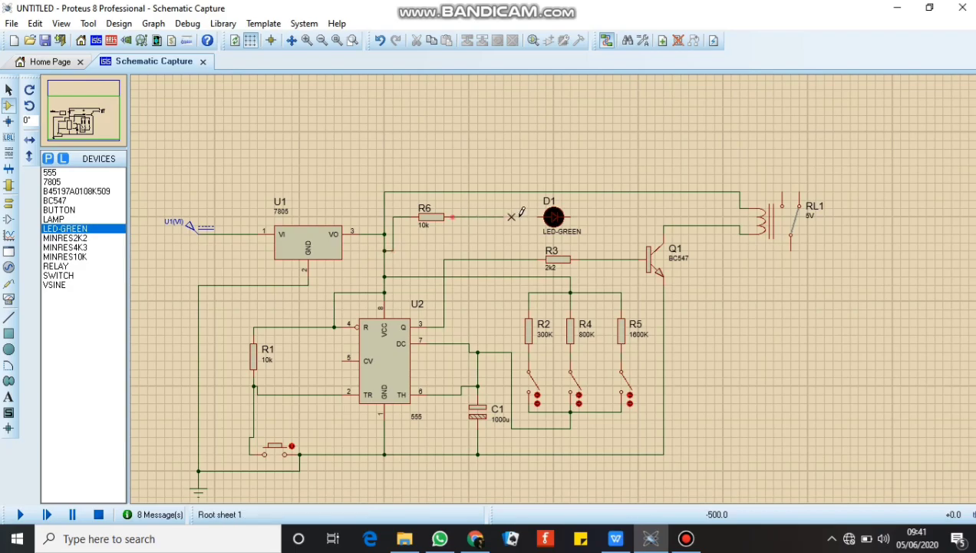
pyautogui.click(538, 217)
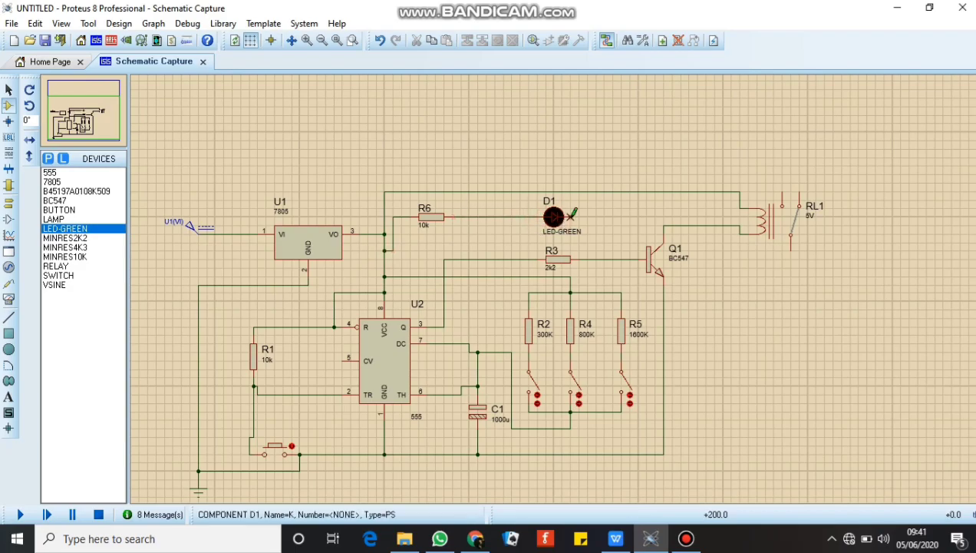
pyautogui.click(570, 216)
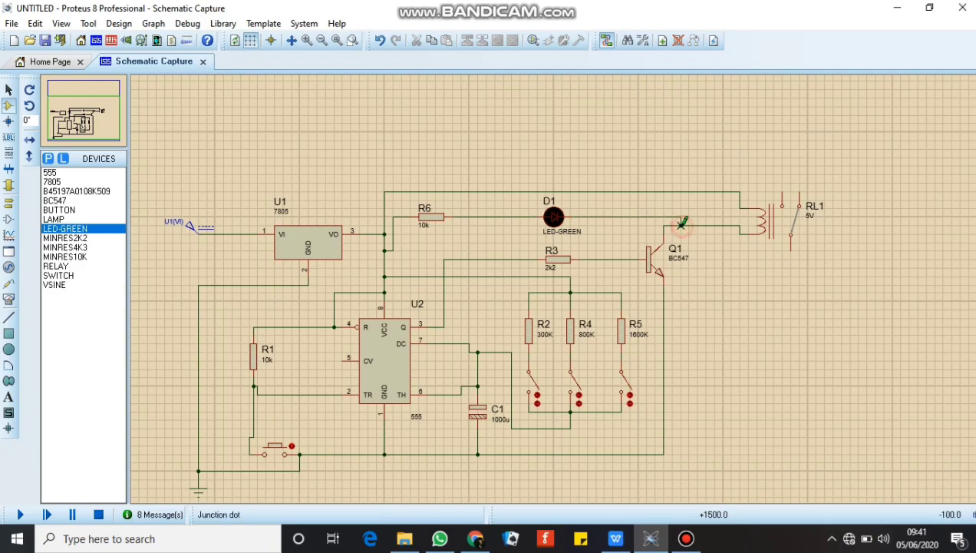
pyautogui.click(681, 224)
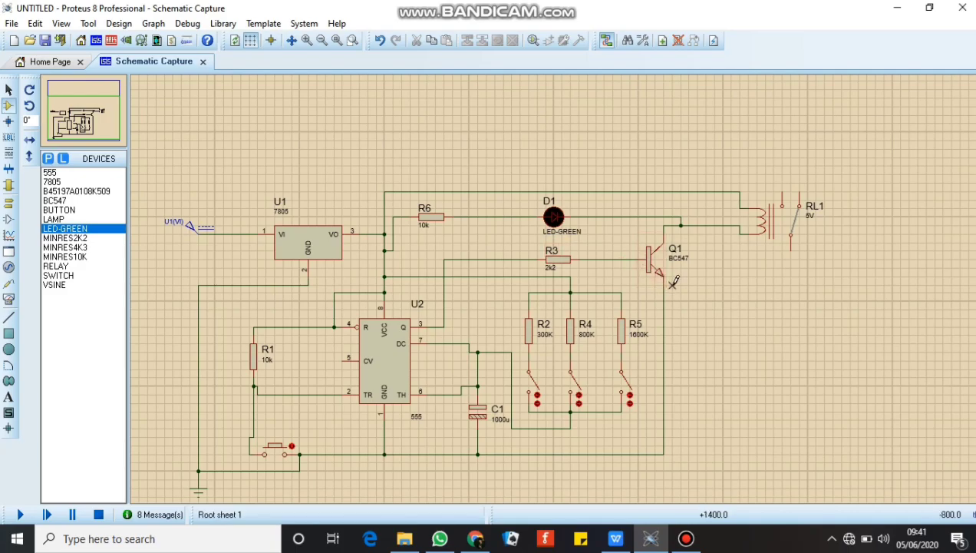
# Place a VSINE source below relay RL1 and rotate it anti-clockwise to lie horizontally.
pyautogui.click(53, 285)
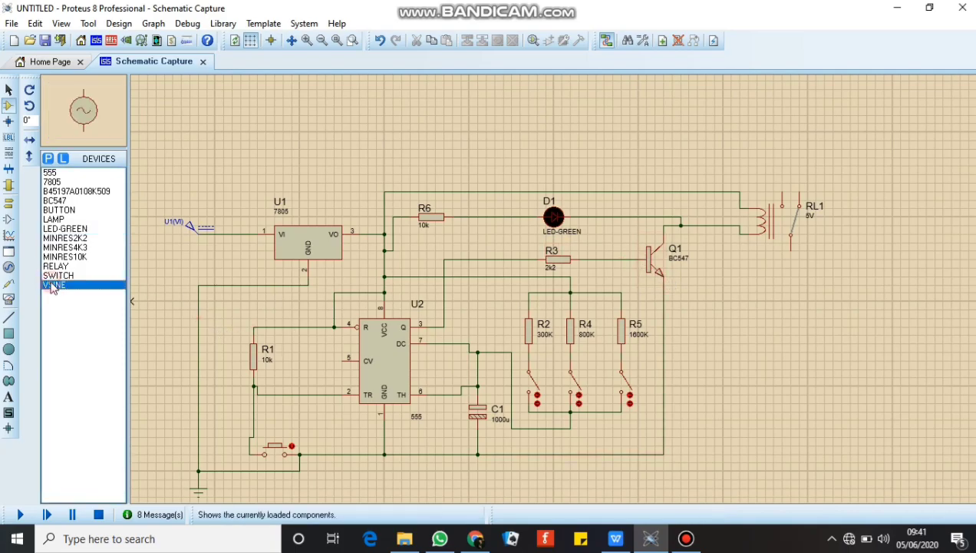
pyautogui.click(791, 292)
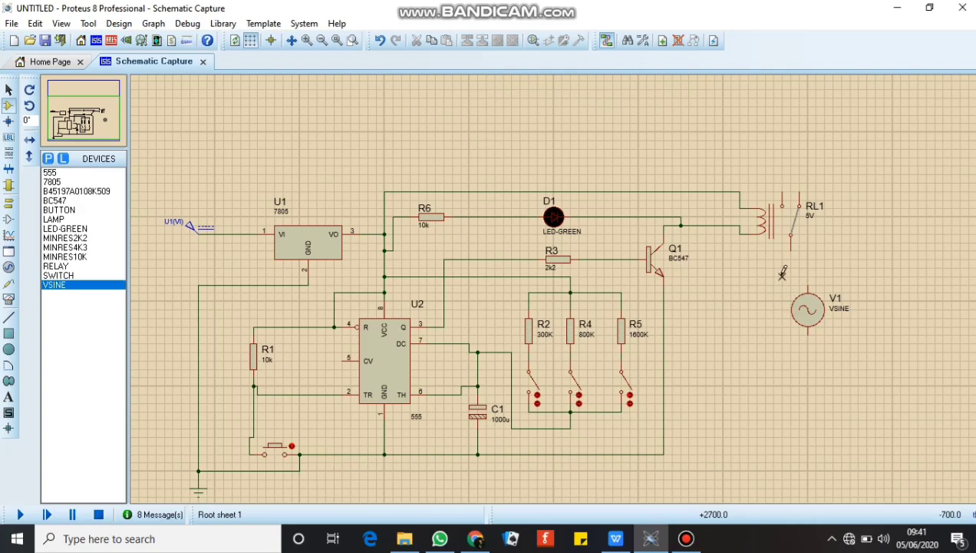
pyautogui.moveTo(782, 277); pyautogui.dragTo(852, 346)
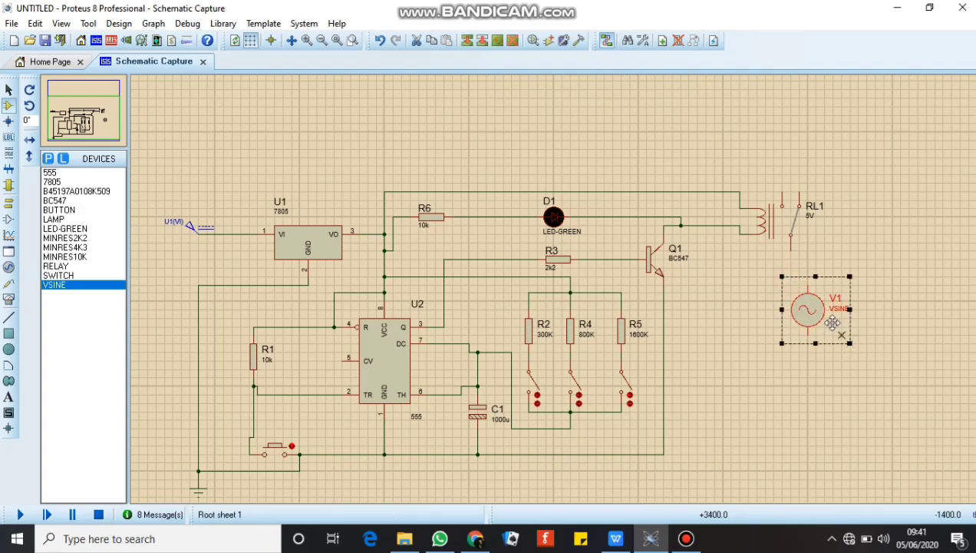
pyautogui.rightClick(816, 313)
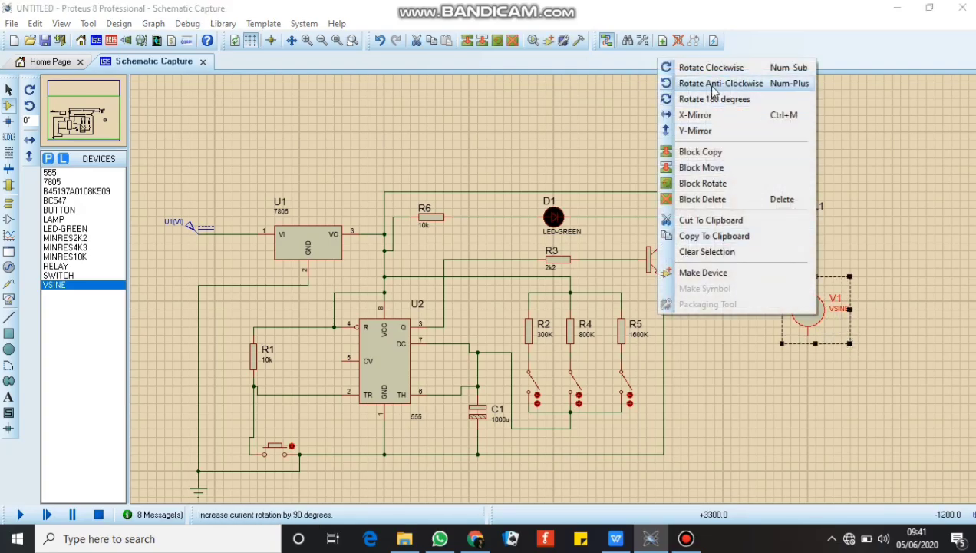
pyautogui.click(712, 91)
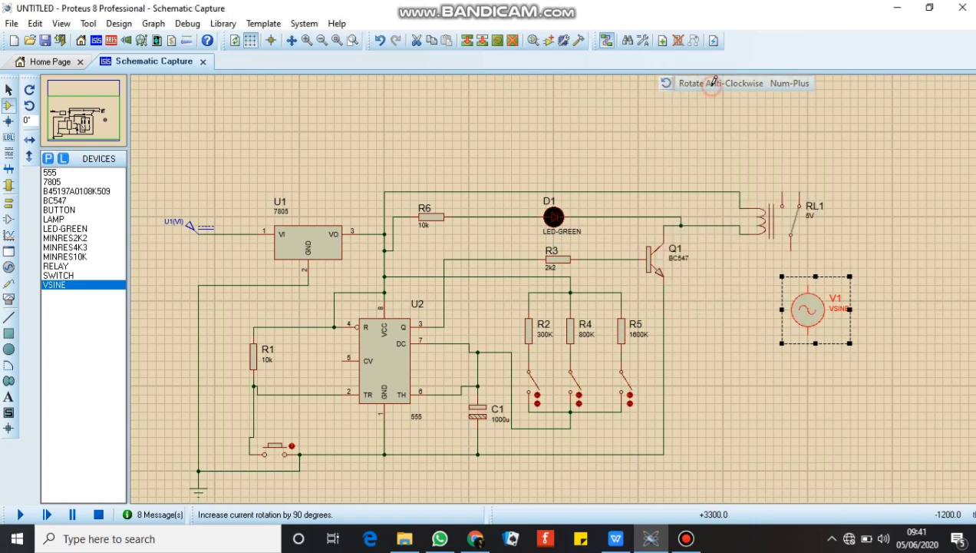
pyautogui.moveTo(851, 386); pyautogui.dragTo(825, 329)
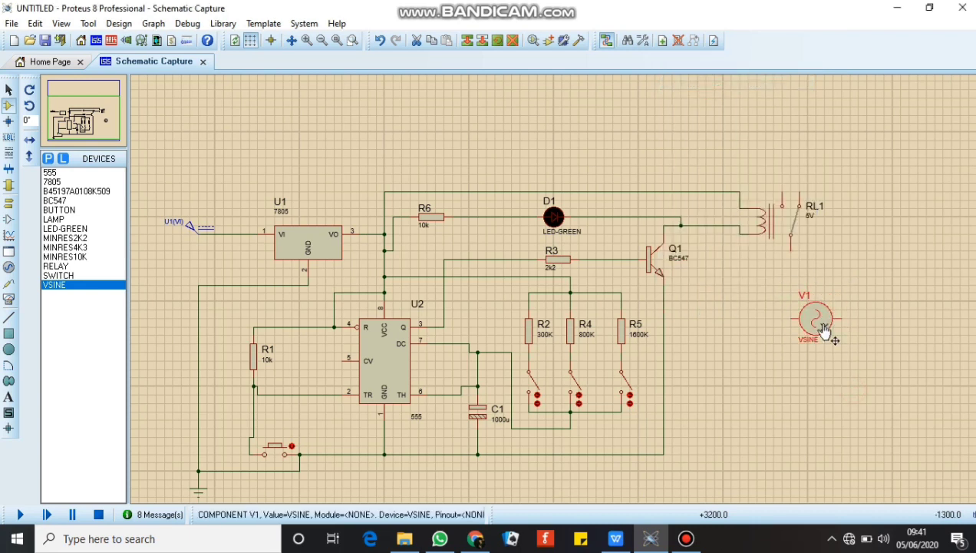
# Set source V1's amplitude to 230V and its frequency to 5HZ.
pyautogui.click(818, 324)
pyautogui.click(816, 323)
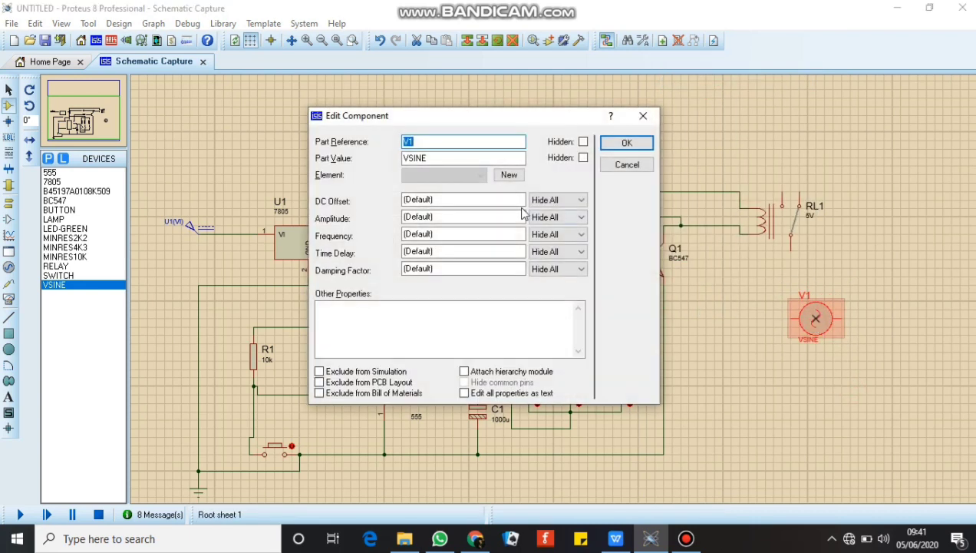
pyautogui.doubleClick(457, 218)
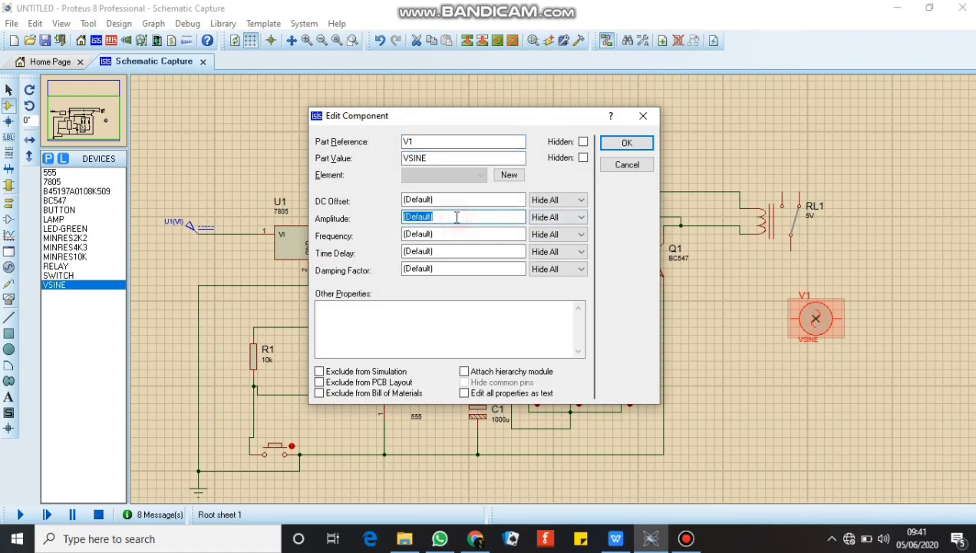
pyautogui.press('BackSpace')
pyautogui.click(445, 235)
pyautogui.press('BackSpace')
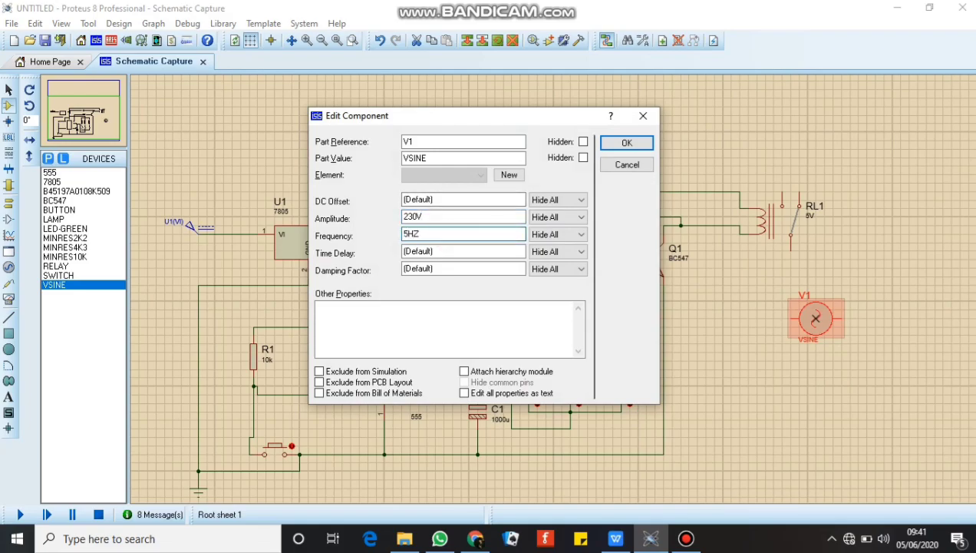
pyautogui.press('Return')
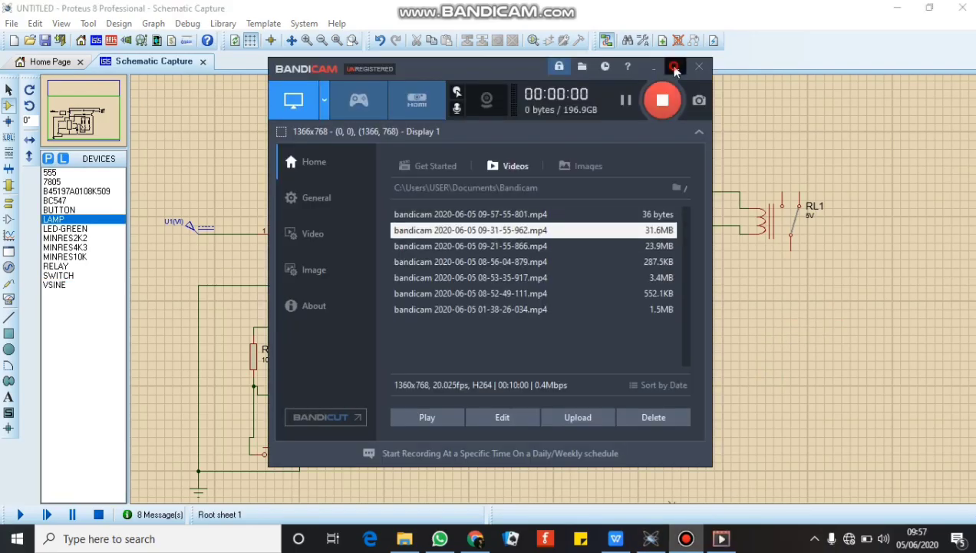
pyautogui.click(671, 65)
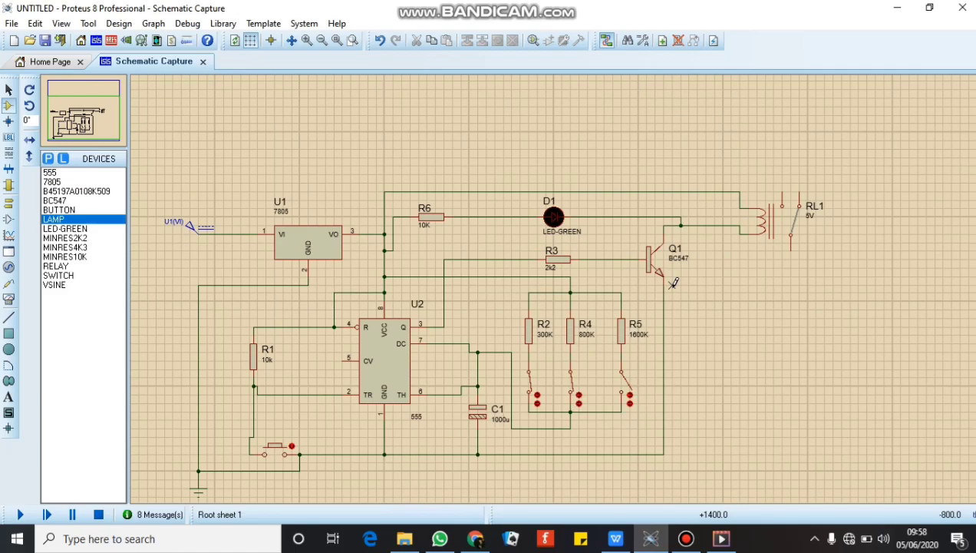
# Add a VSINE source to the empty area below relay RL1, rotated anti-clockwise so its pins lie horizontally.
pyautogui.click(77, 286)
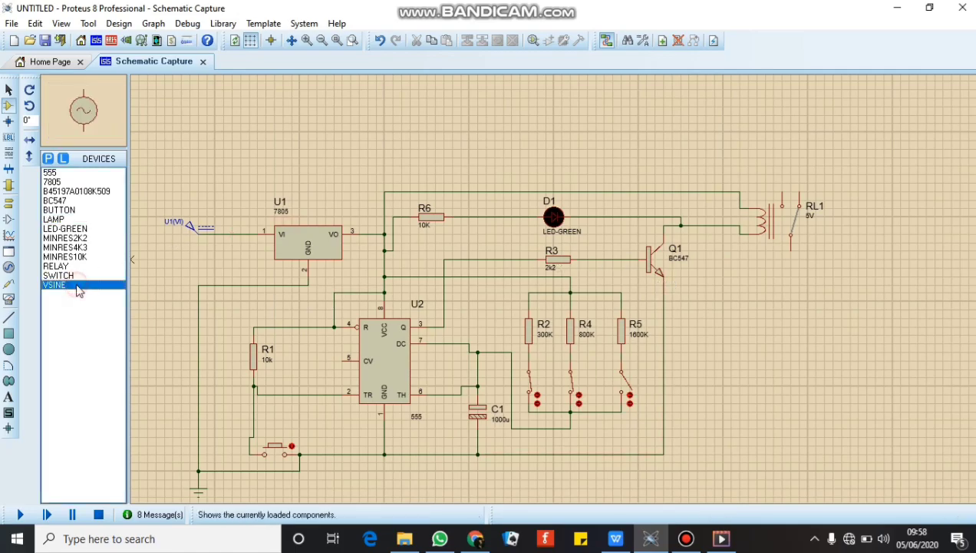
pyautogui.click(799, 301)
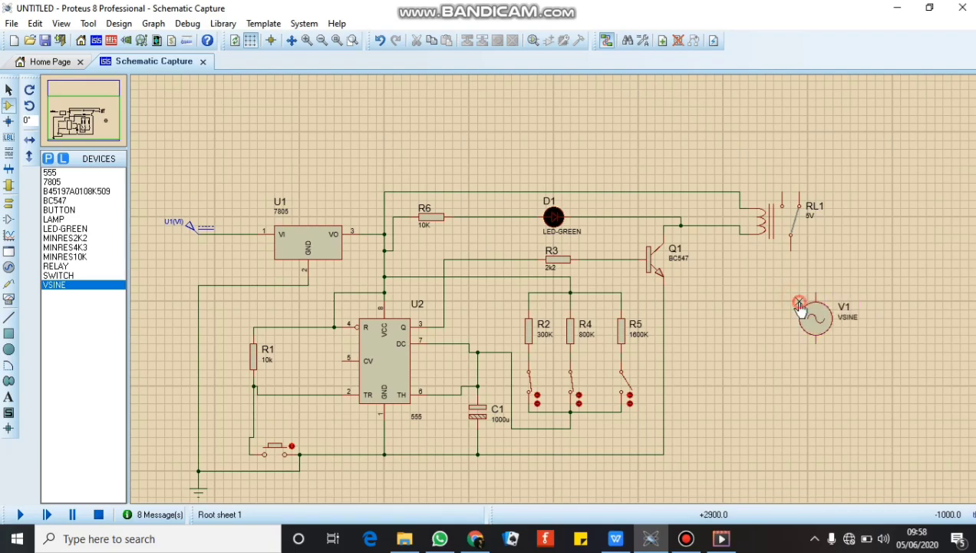
pyautogui.moveTo(791, 286); pyautogui.dragTo(867, 360)
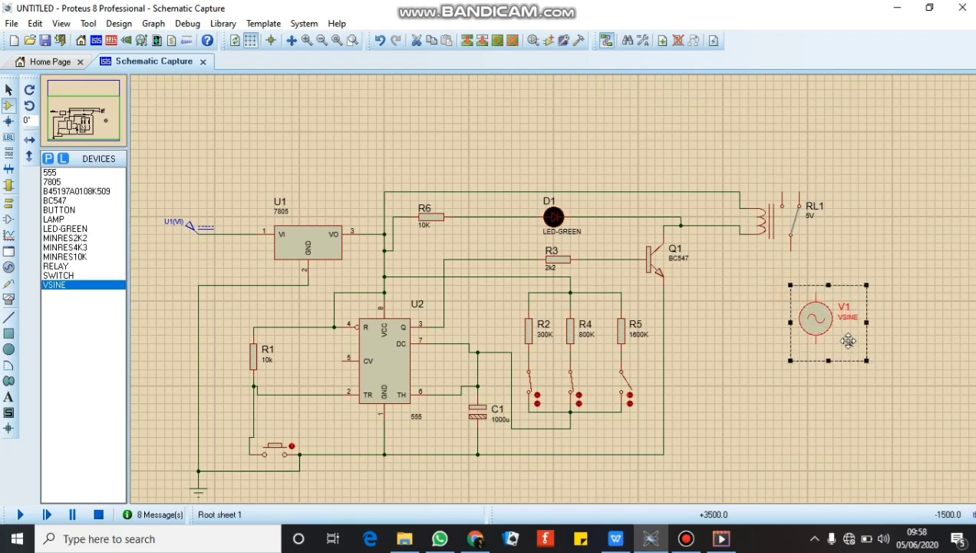
pyautogui.rightClick(673, 78)
pyautogui.click(722, 102)
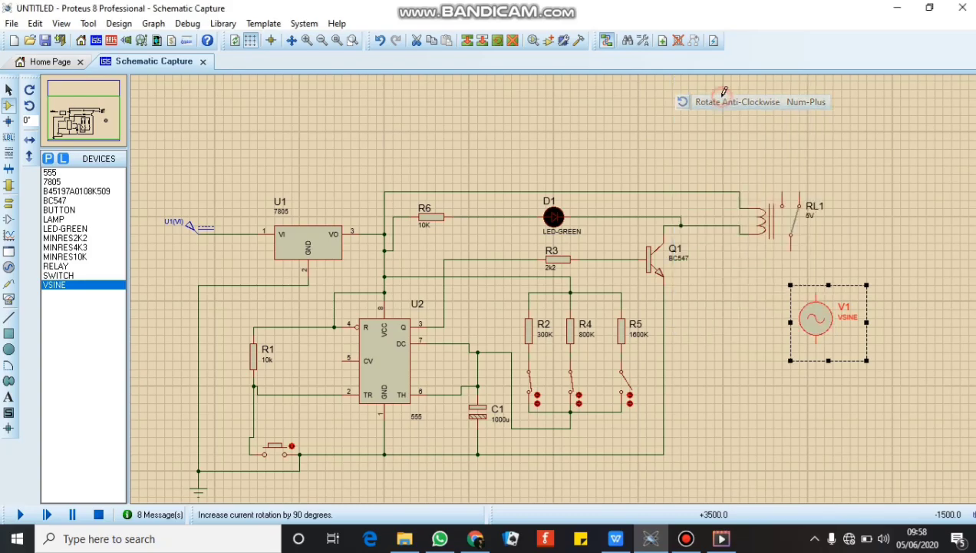
pyautogui.click(837, 386)
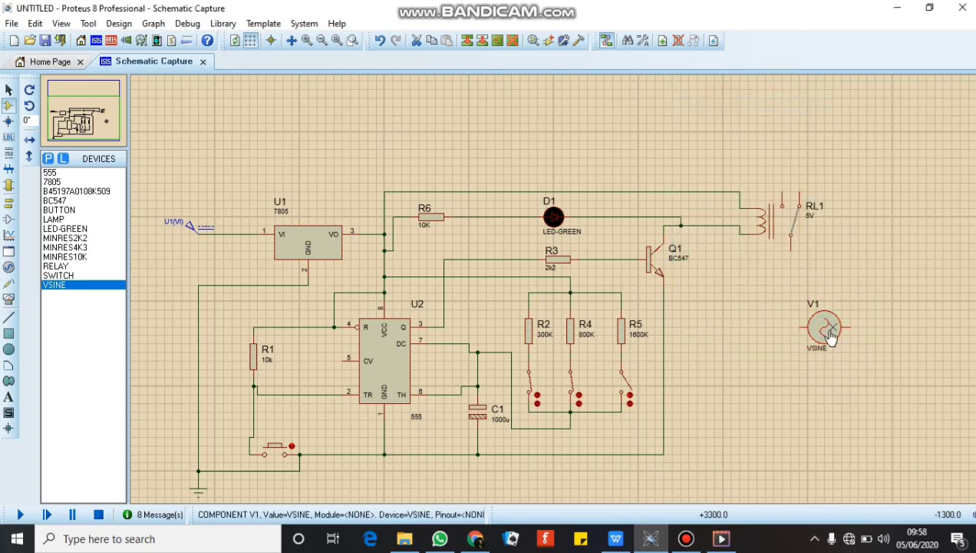
pyautogui.moveTo(825, 323); pyautogui.dragTo(825, 318)
# Give source V1 an amplitude of 230V and a frequency of 50HZ.
pyautogui.doubleClick(824, 319)
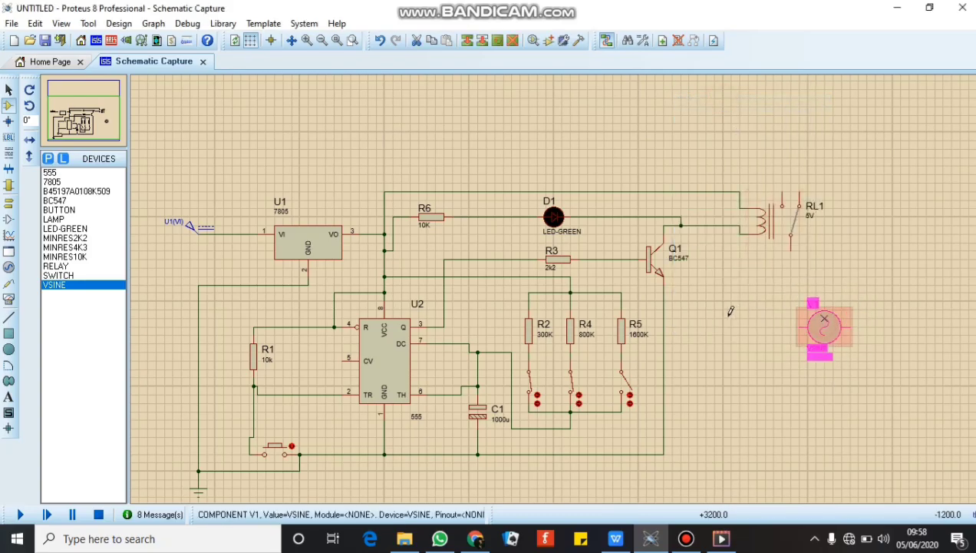
pyautogui.click(477, 216)
pyautogui.press('BackSpace')
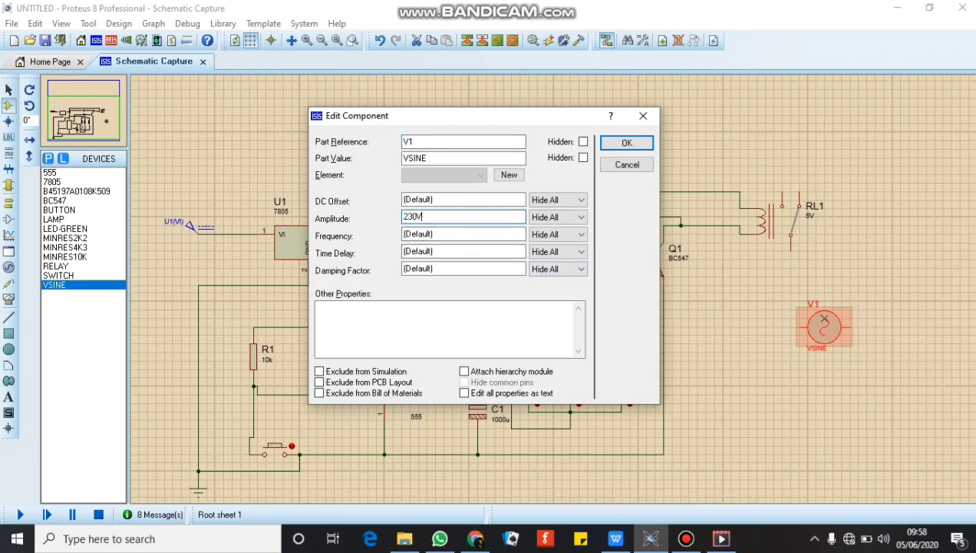
pyautogui.write('230V')
pyautogui.click(482, 234)
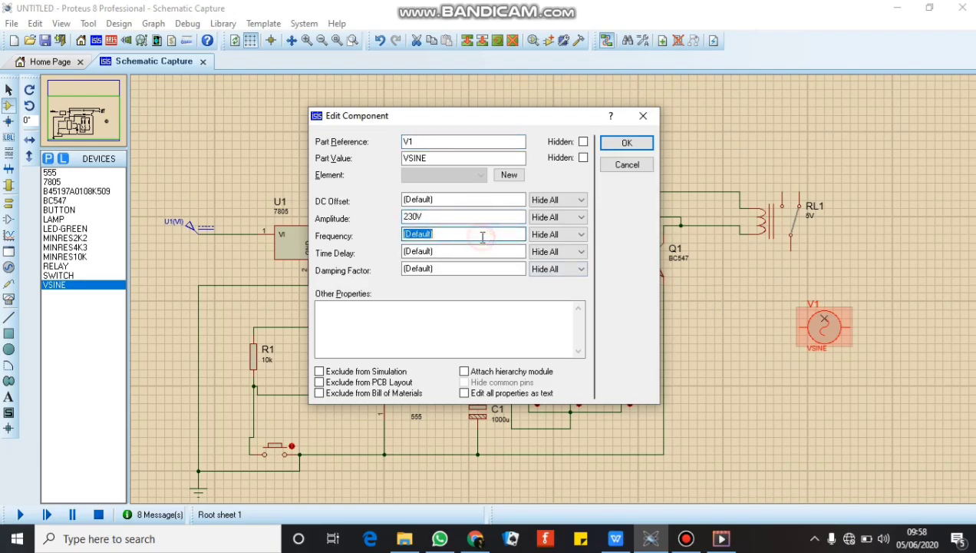
pyautogui.press('BackSpace')
pyautogui.write('50HZ')
pyautogui.press('Return')
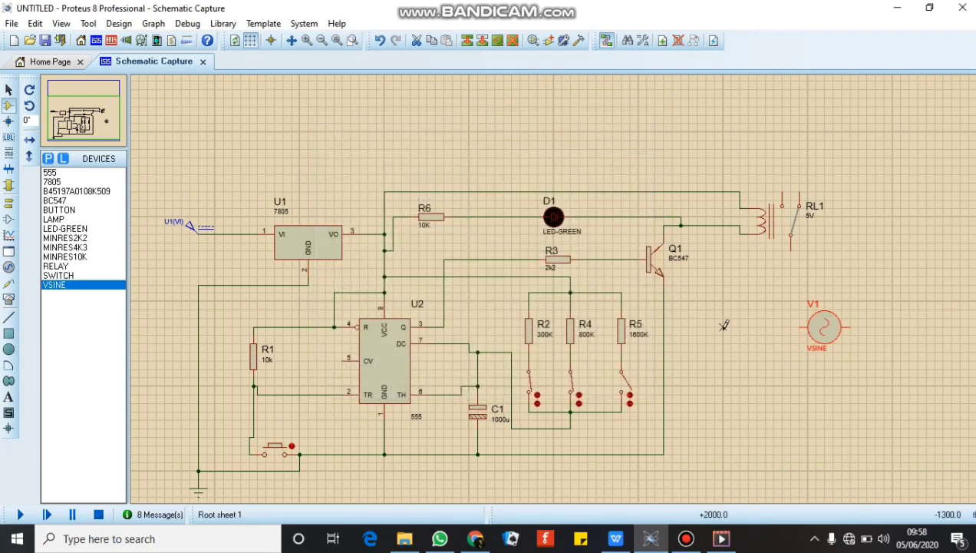
# Place a LAMP above relay RL1 and rotate it anti-clockwise to lie horizontally.
pyautogui.click(67, 220)
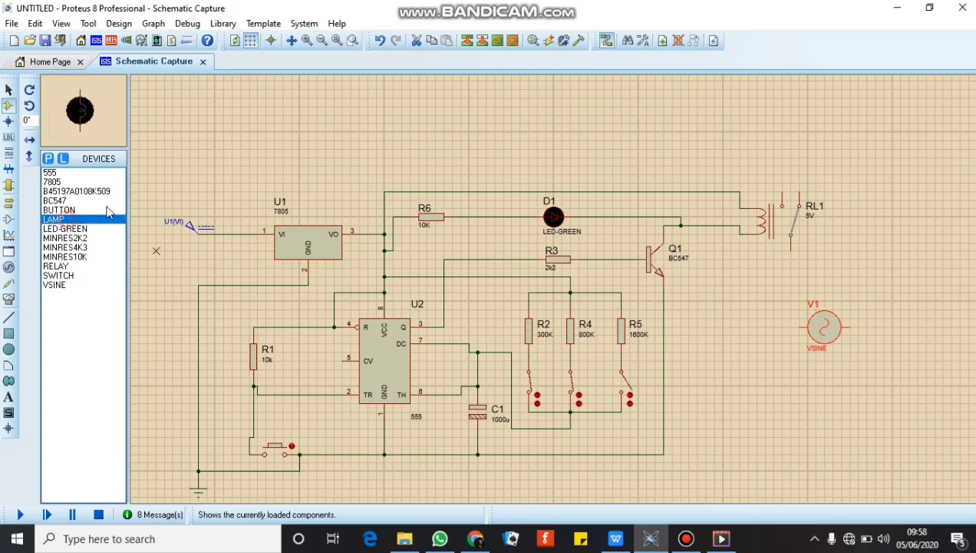
pyautogui.click(800, 140)
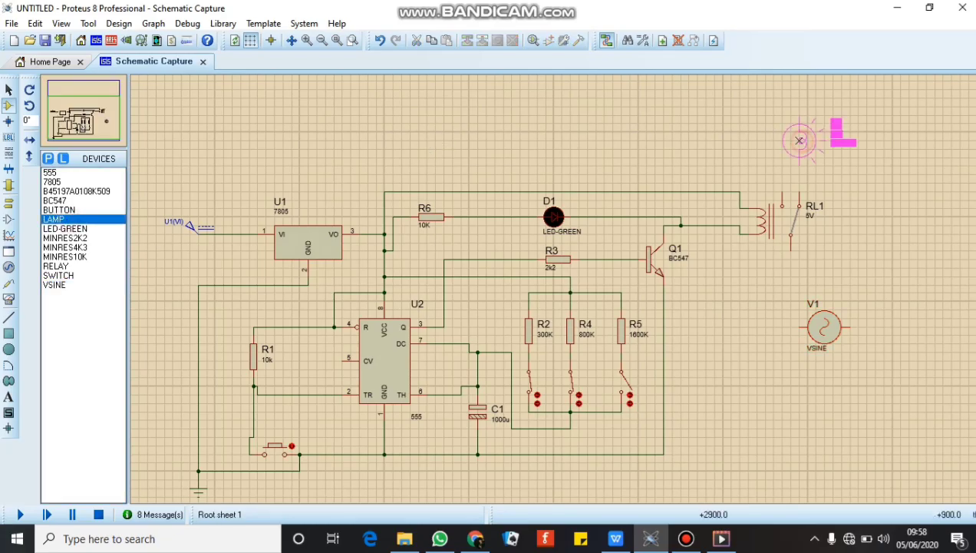
pyautogui.click(801, 132)
pyautogui.moveTo(766, 98); pyautogui.dragTo(851, 175)
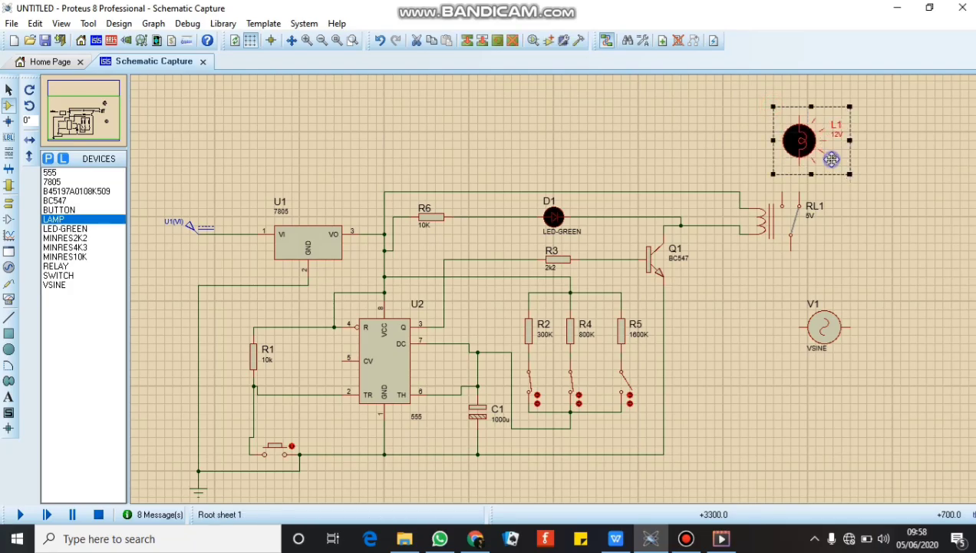
pyautogui.rightClick(832, 159)
pyautogui.click(781, 179)
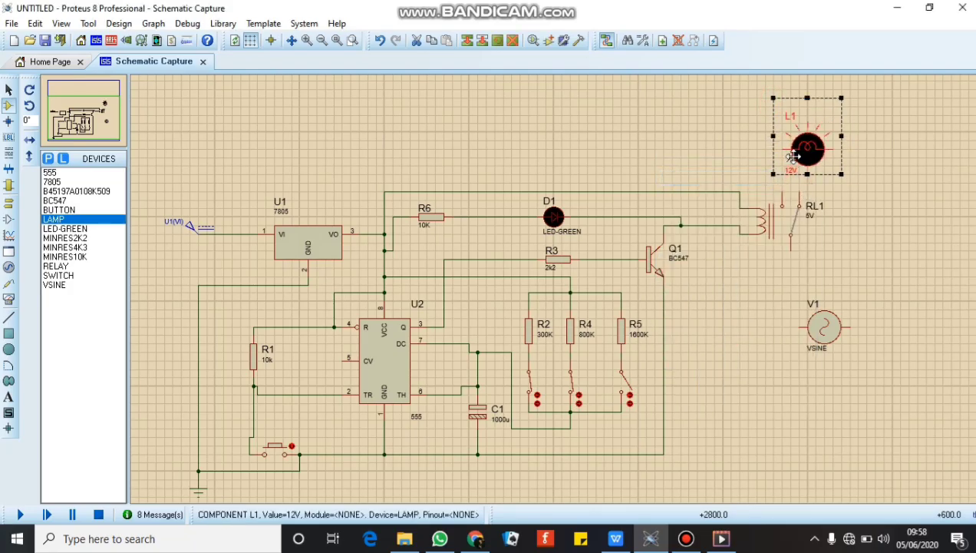
pyautogui.click(812, 187)
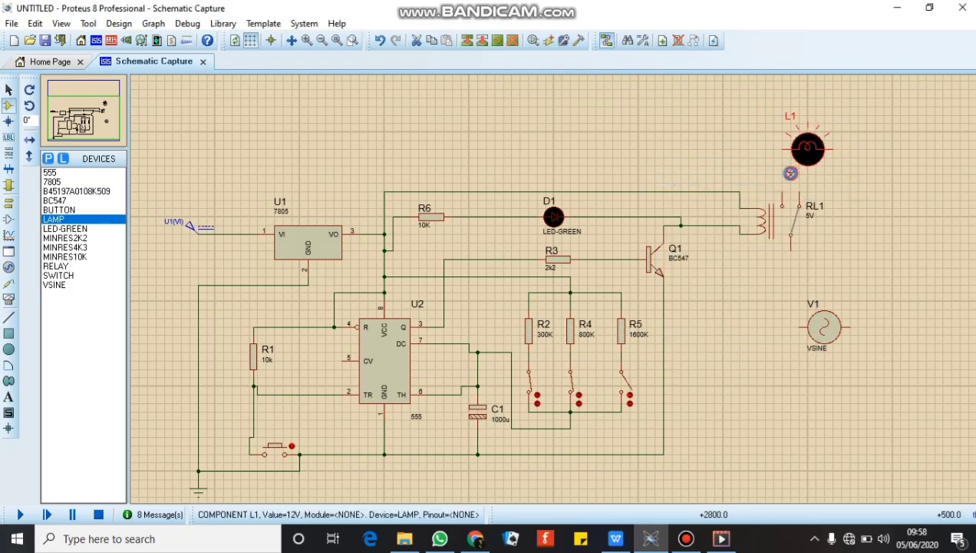
# Set the part value of lamp L1 to 230V.
pyautogui.click(790, 174)
pyautogui.click(790, 173)
pyautogui.write('2')
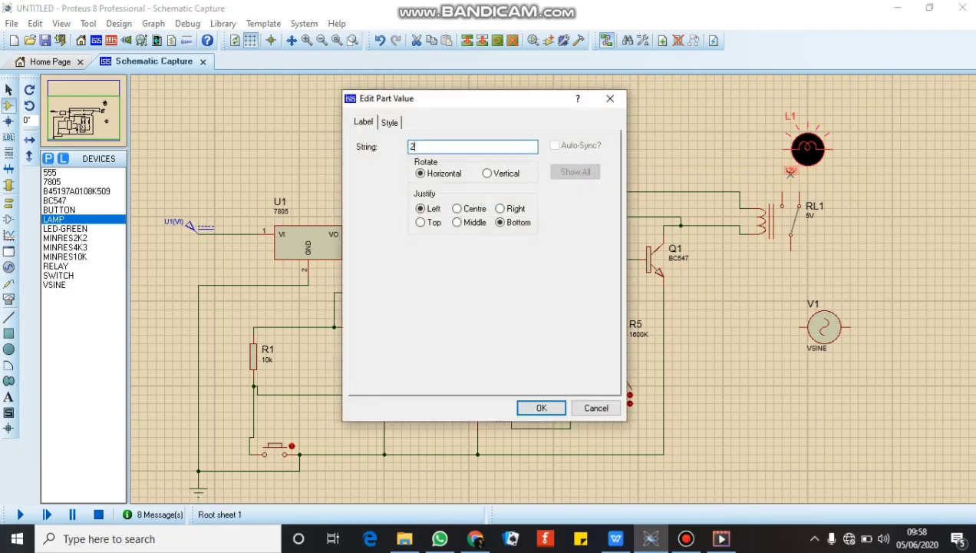
pyautogui.write('30V')
pyautogui.press('Return')
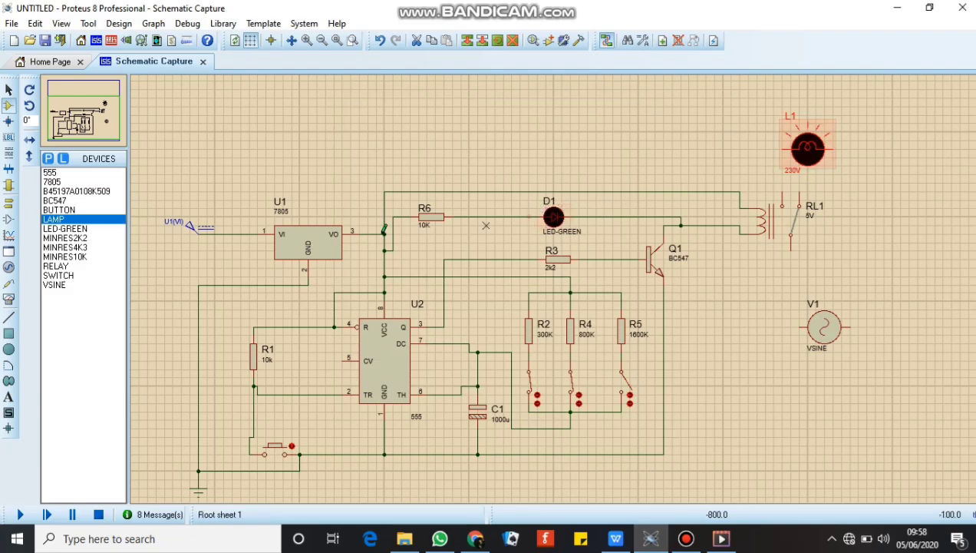
# Set the part value of LED resistor R6 to 220R.
pyautogui.click(422, 232)
pyautogui.click(422, 233)
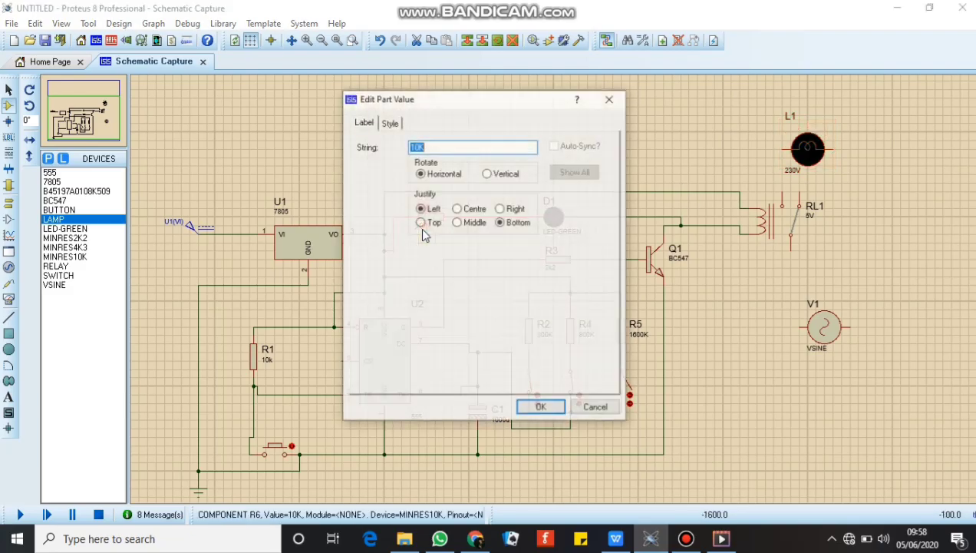
pyautogui.write('220R')
pyautogui.press('Return')
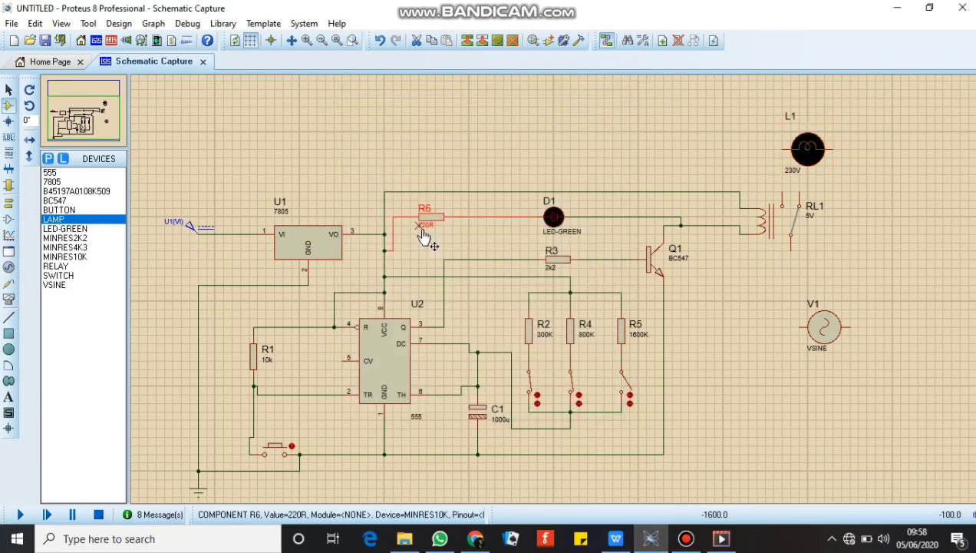
# Wire one side of lamp L1 to the nearer pin of source V1 and the other to relay RL1's NO contact.
pyautogui.click(833, 148)
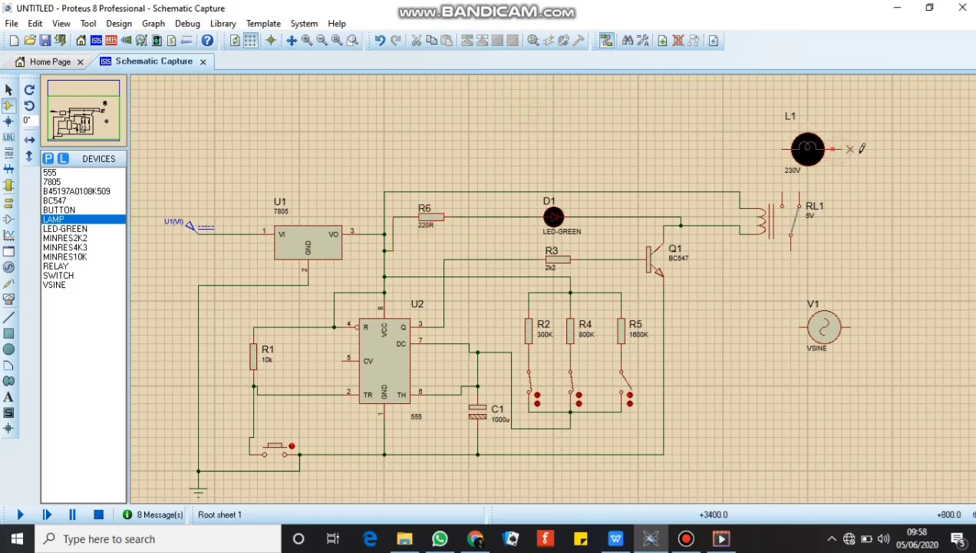
pyautogui.click(853, 326)
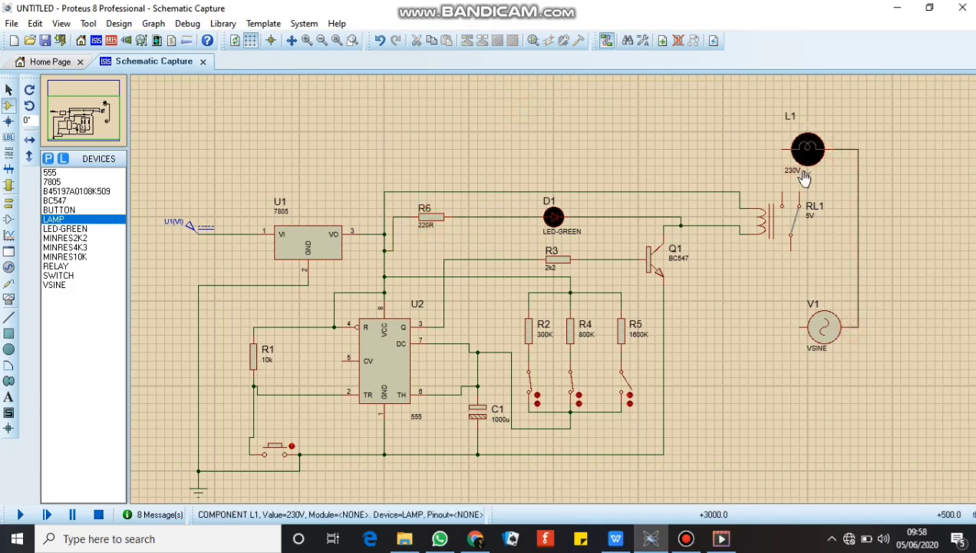
pyautogui.click(783, 146)
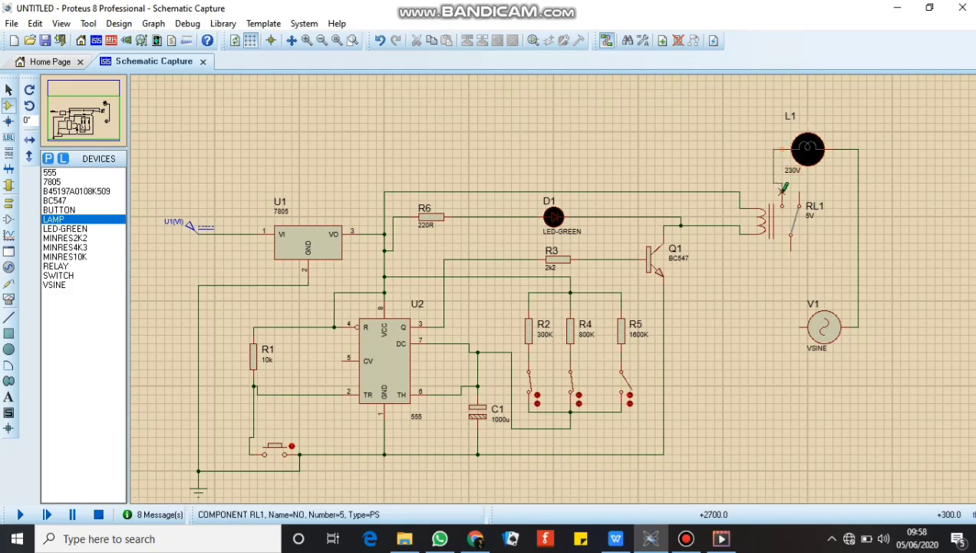
pyautogui.click(783, 206)
pyautogui.click(706, 369)
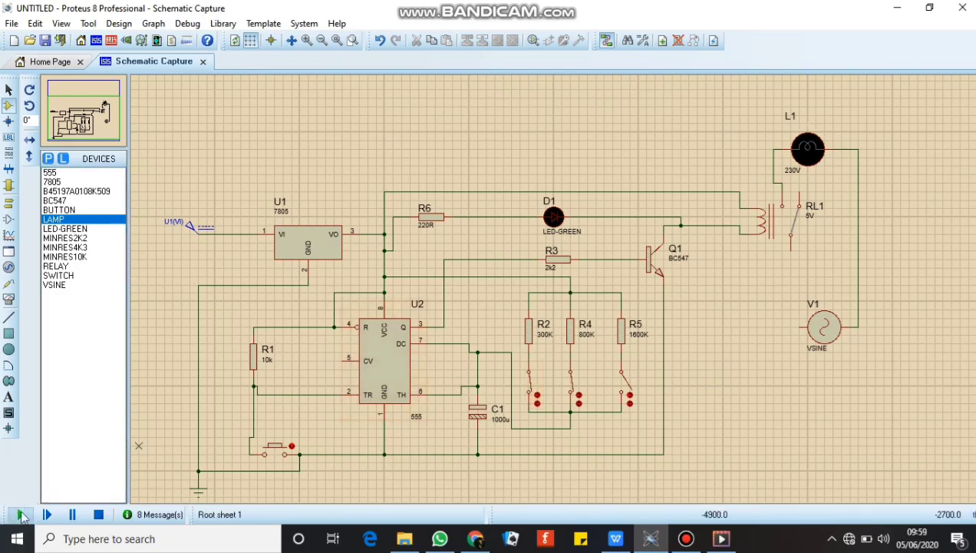
# Run the simulation, trigger the timer with the push button below R1, and stop the simulation.
pyautogui.click(21, 515)
pyautogui.click(277, 452)
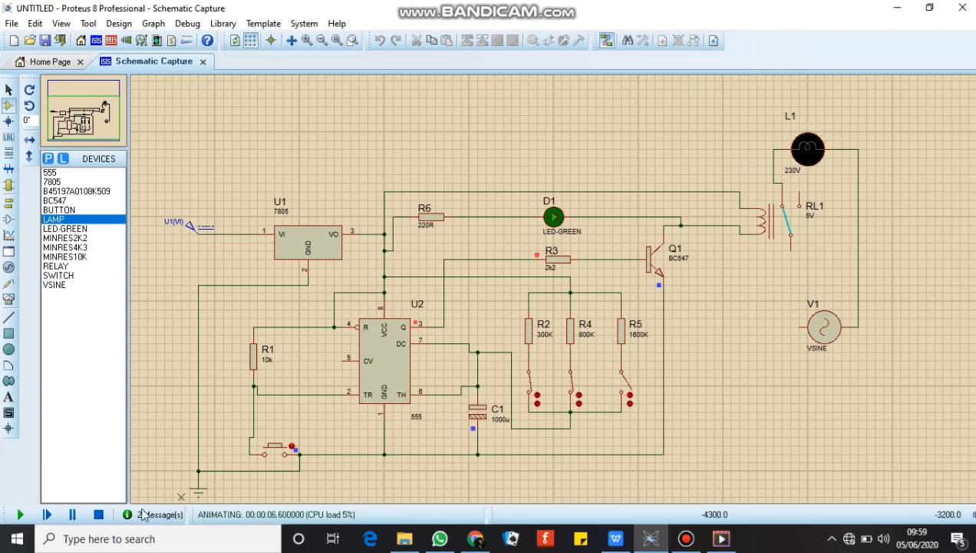
pyautogui.click(99, 515)
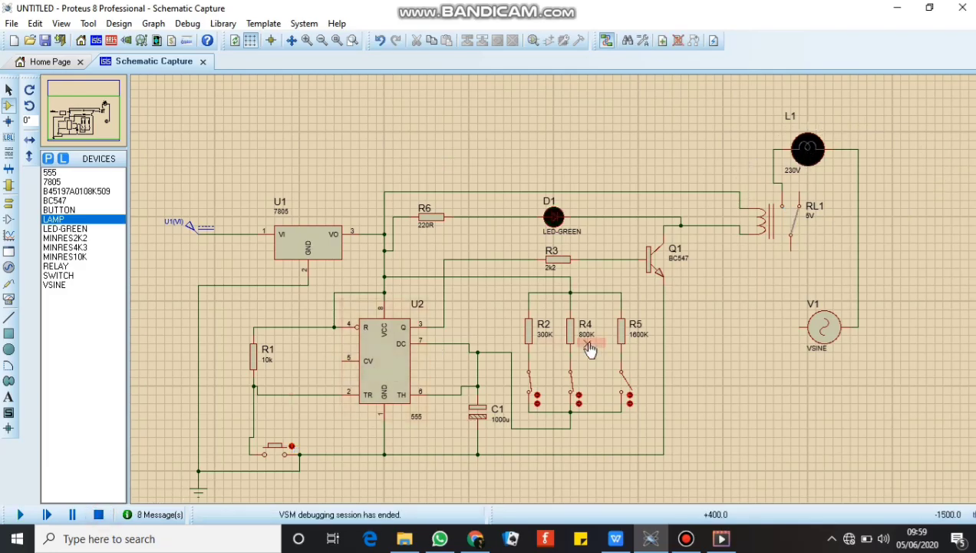